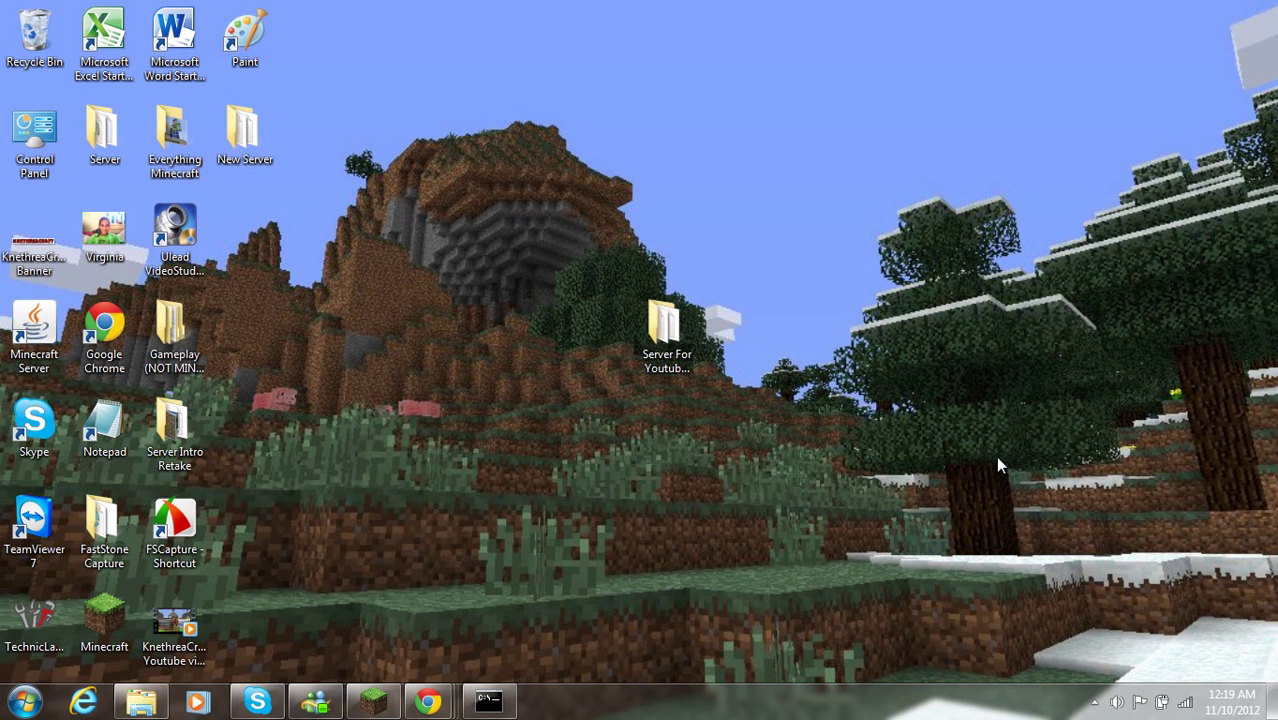
Restore the Chrome New Tab window from the taskbar and maximize it
{"action": "left_click_drag", "start_coordinate": [992, 520], "coordinate": [868, 606]}
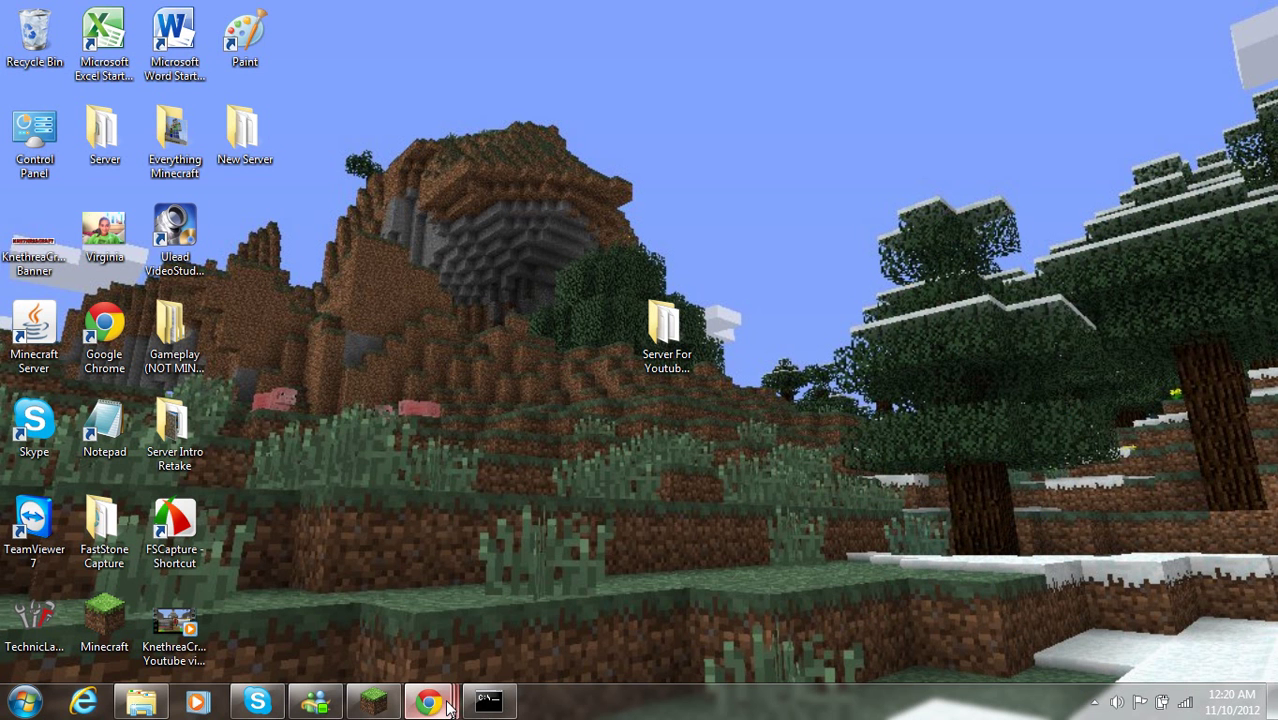
{"action": "mouse_move", "coordinate": [428, 700]}
{"action": "left_click", "coordinate": [640, 590]}
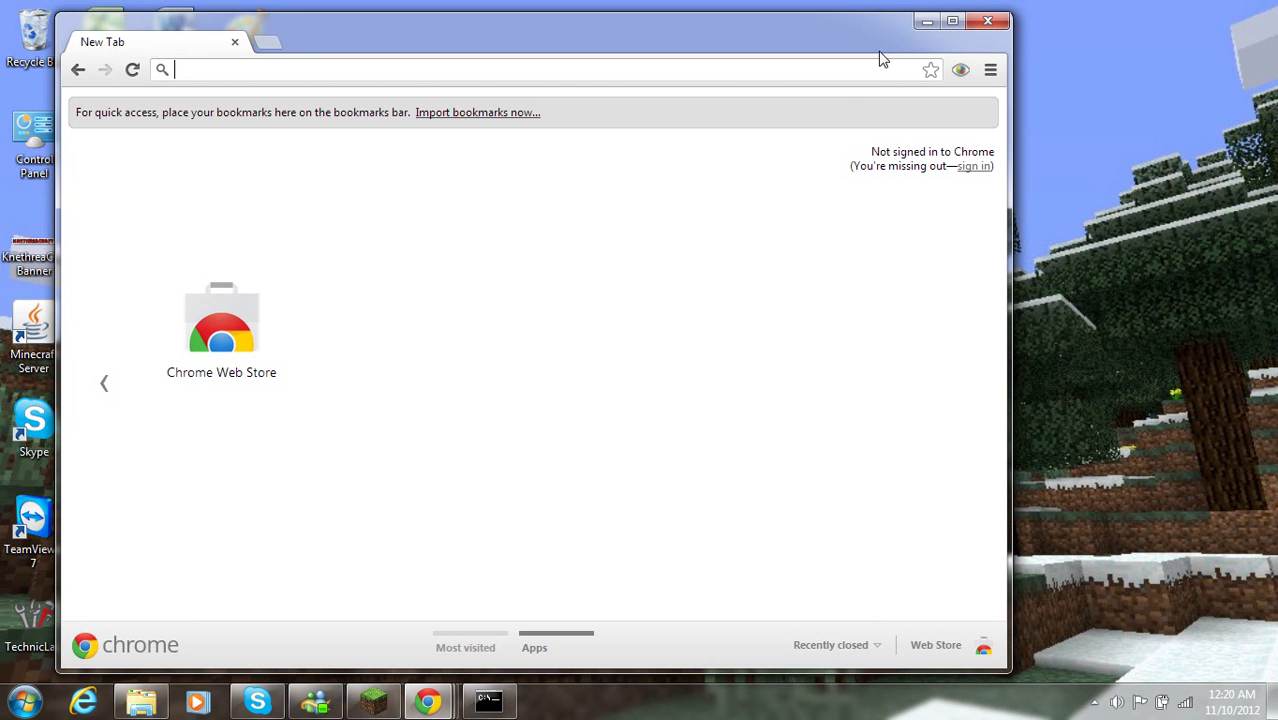
{"action": "left_click", "coordinate": [948, 22]}
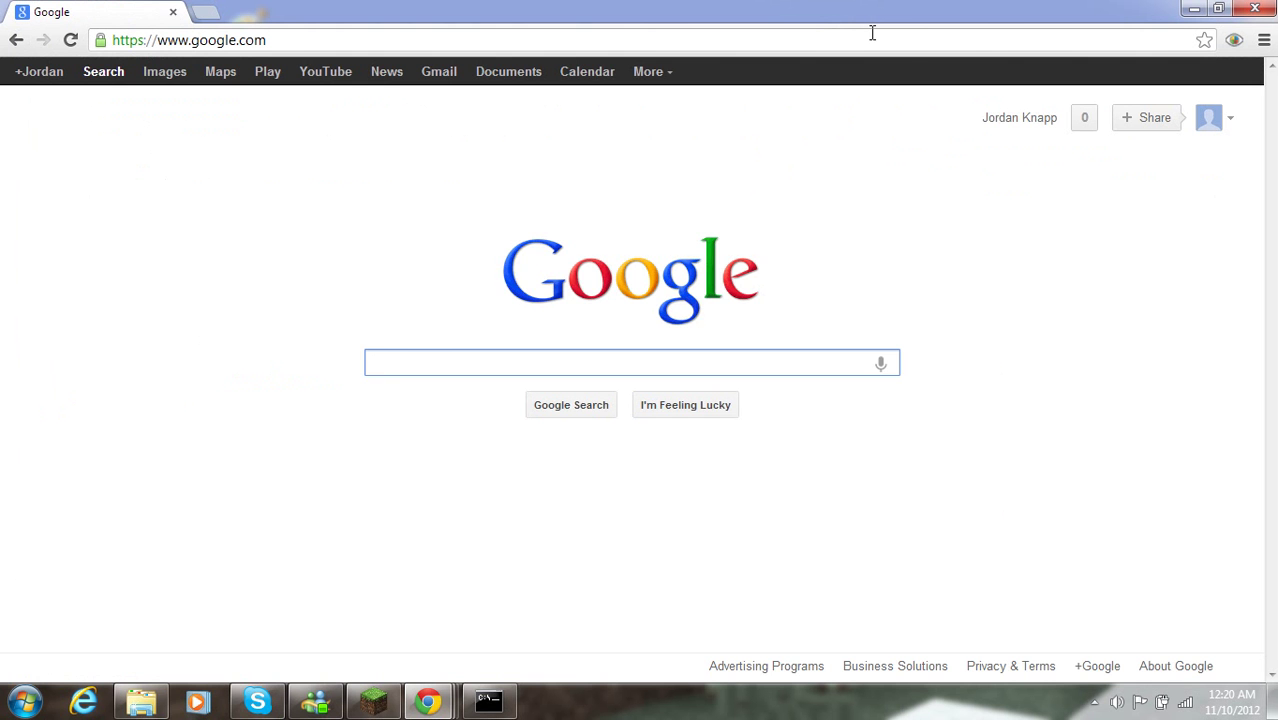
Search Google for 'world edit' using the autocomplete suggestion
{"action": "type", "text": "Worl"}
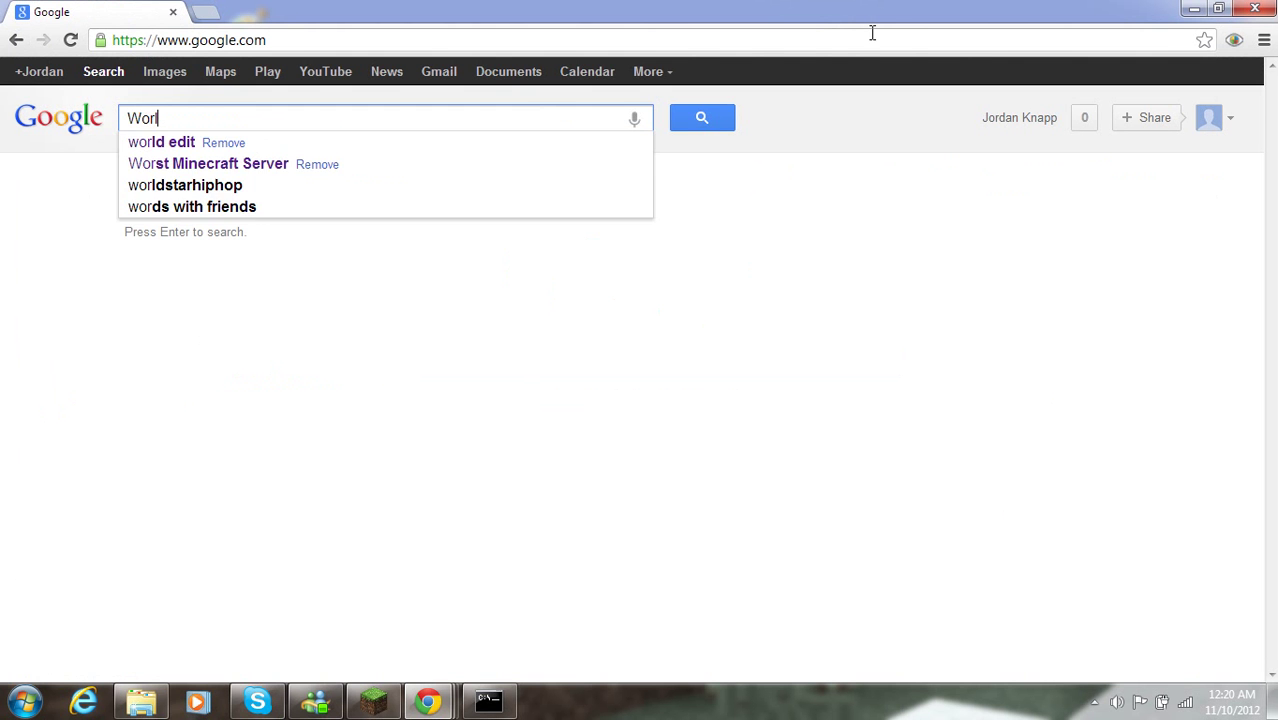
{"action": "key", "text": "Down"}
{"action": "key", "text": "Return"}
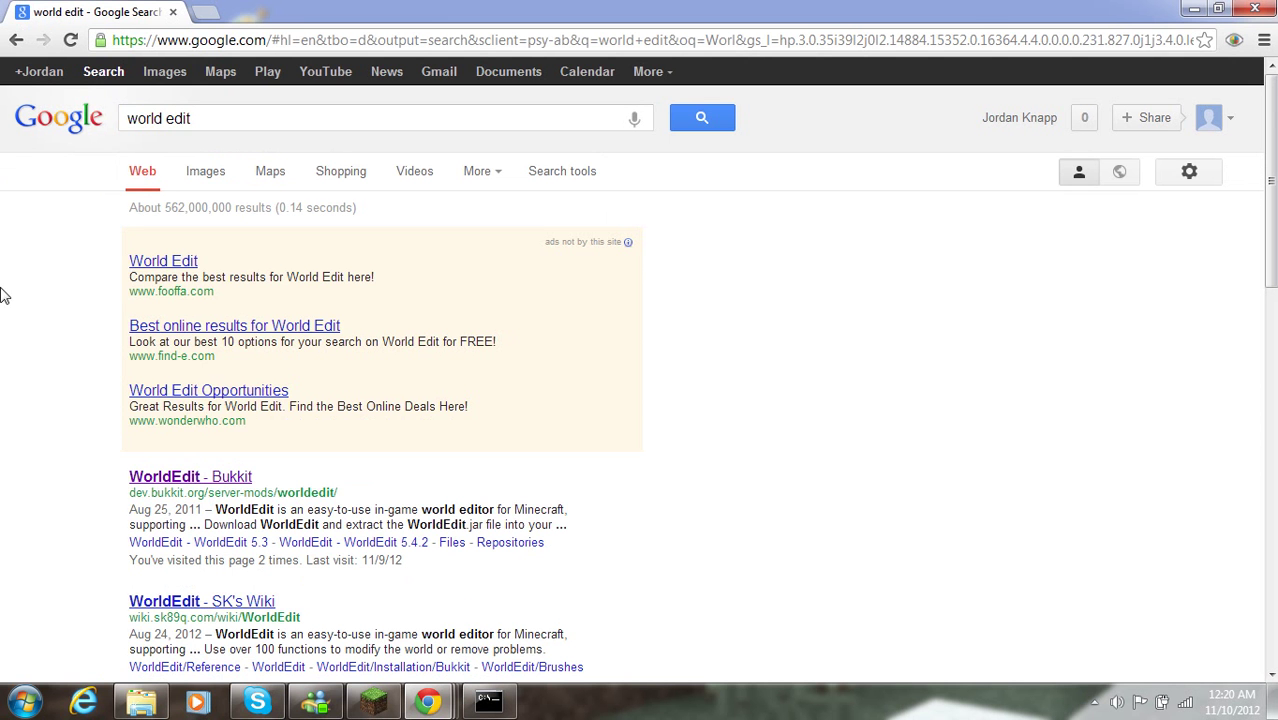
{"action": "left_click", "coordinate": [343, 124]}
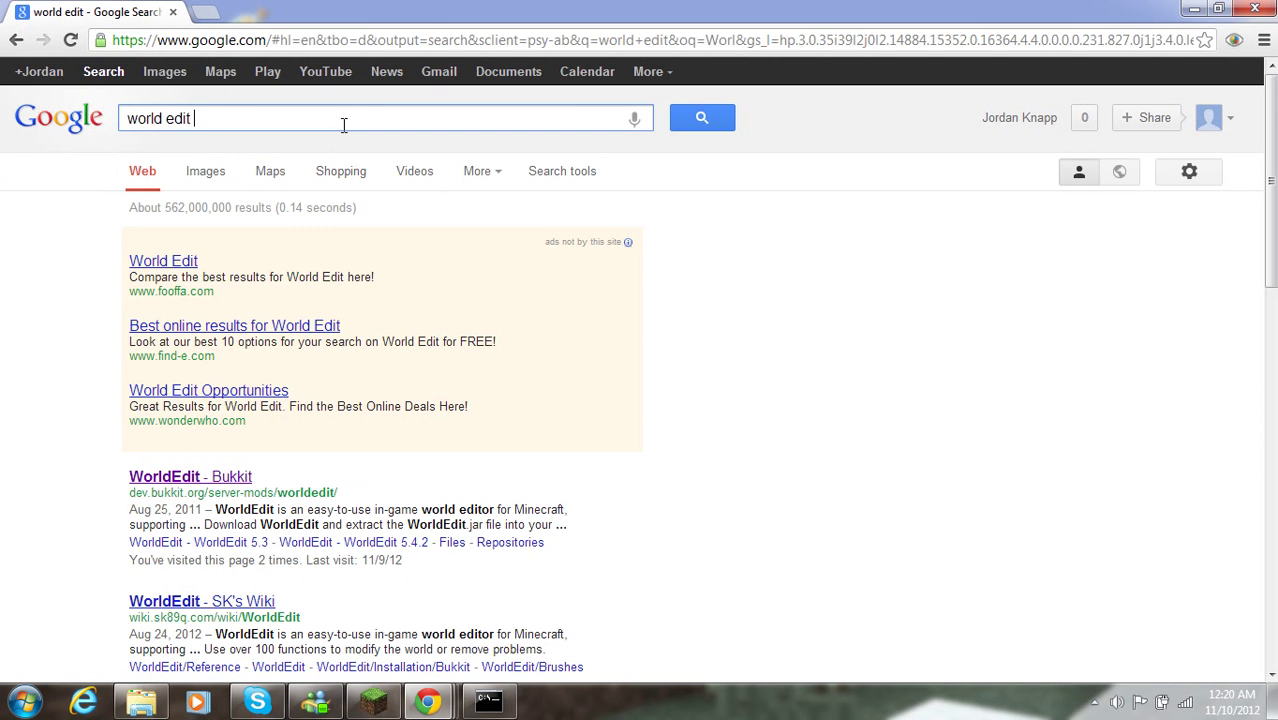
{"action": "type", "text": "bukkit plugin"}
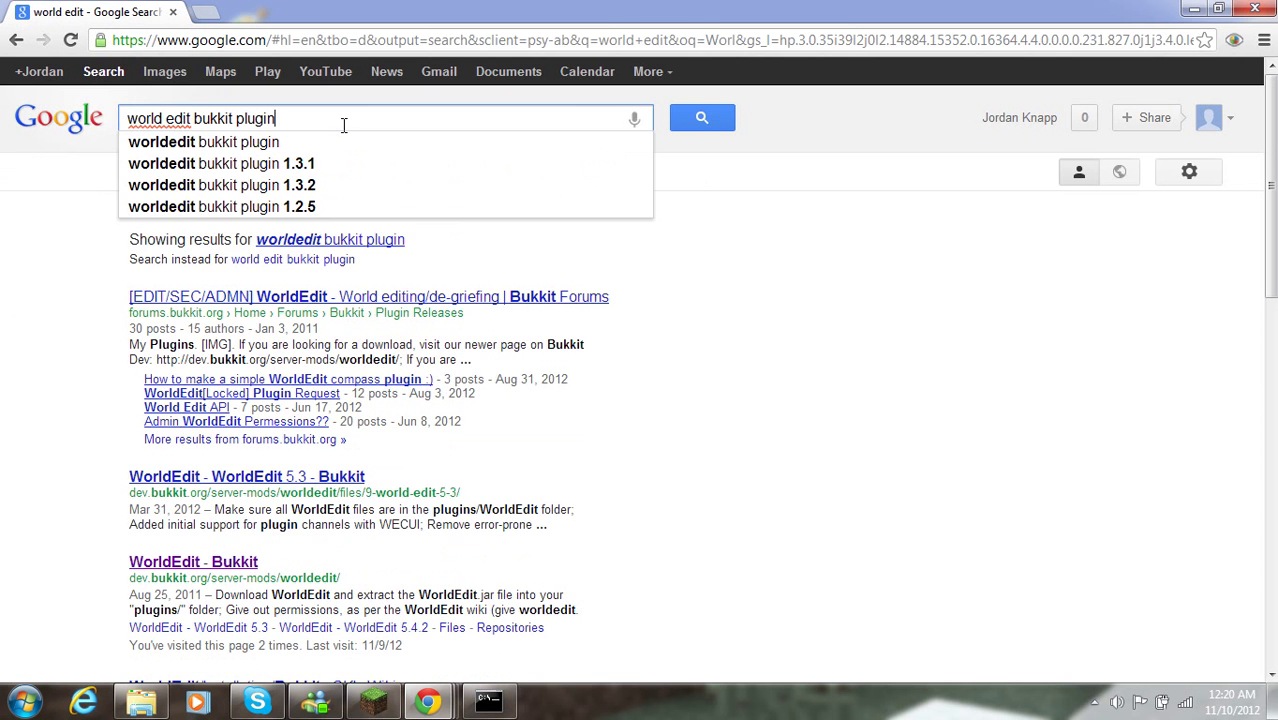
{"action": "key", "text": "Return"}
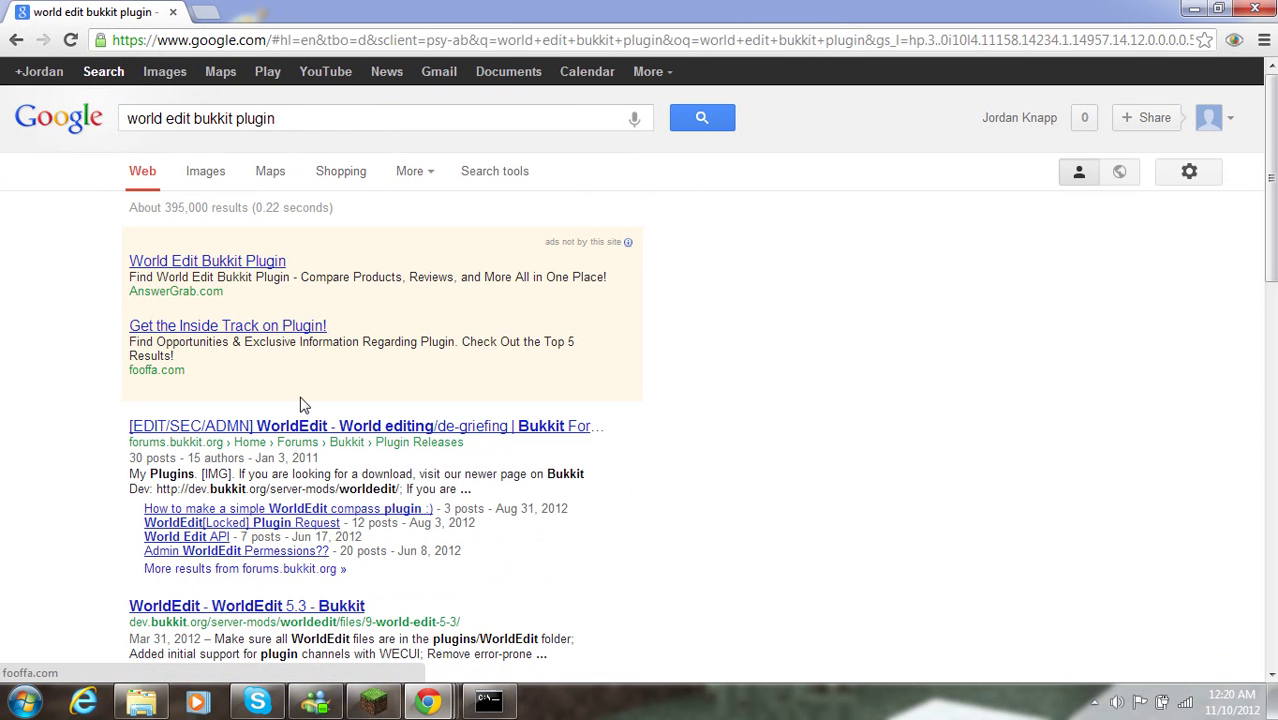
{"action": "scroll", "coordinate": [291, 481], "scroll_direction": "down", "scroll_amount": 2}
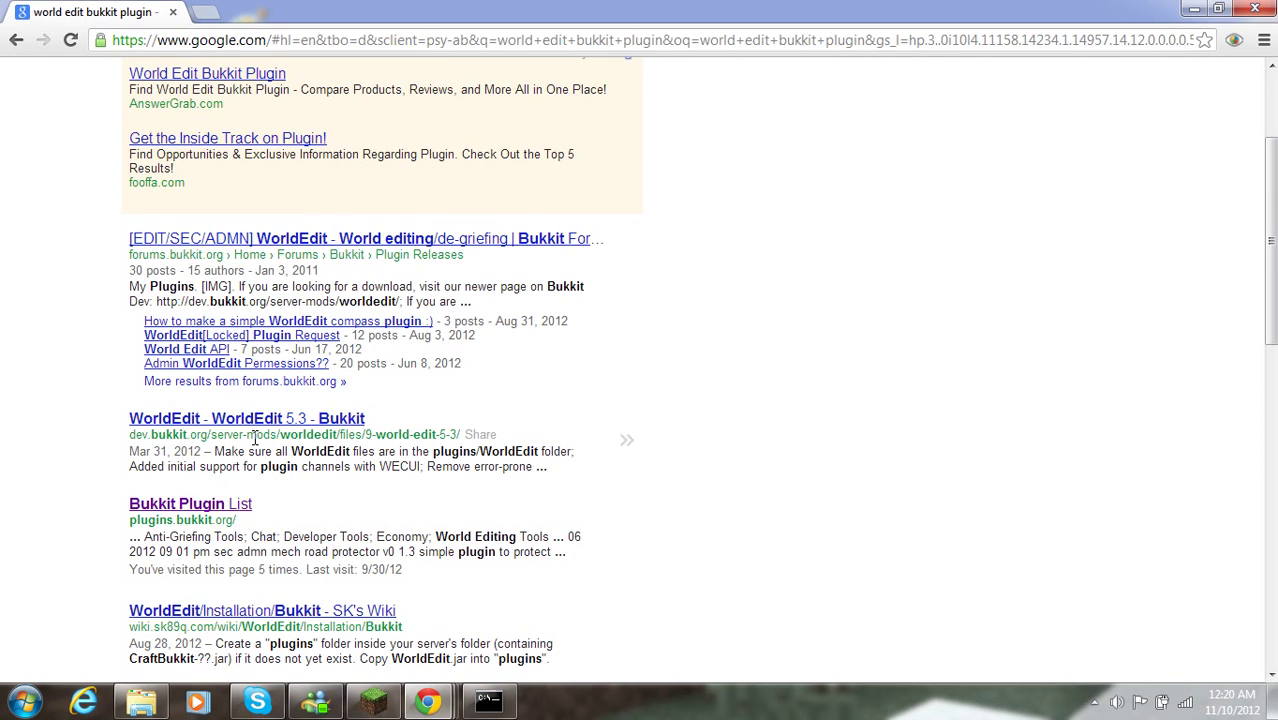
{"action": "scroll", "coordinate": [255, 439], "scroll_direction": "down", "scroll_amount": 6}
{"action": "scroll", "coordinate": [260, 425], "scroll_direction": "up", "scroll_amount": 8}
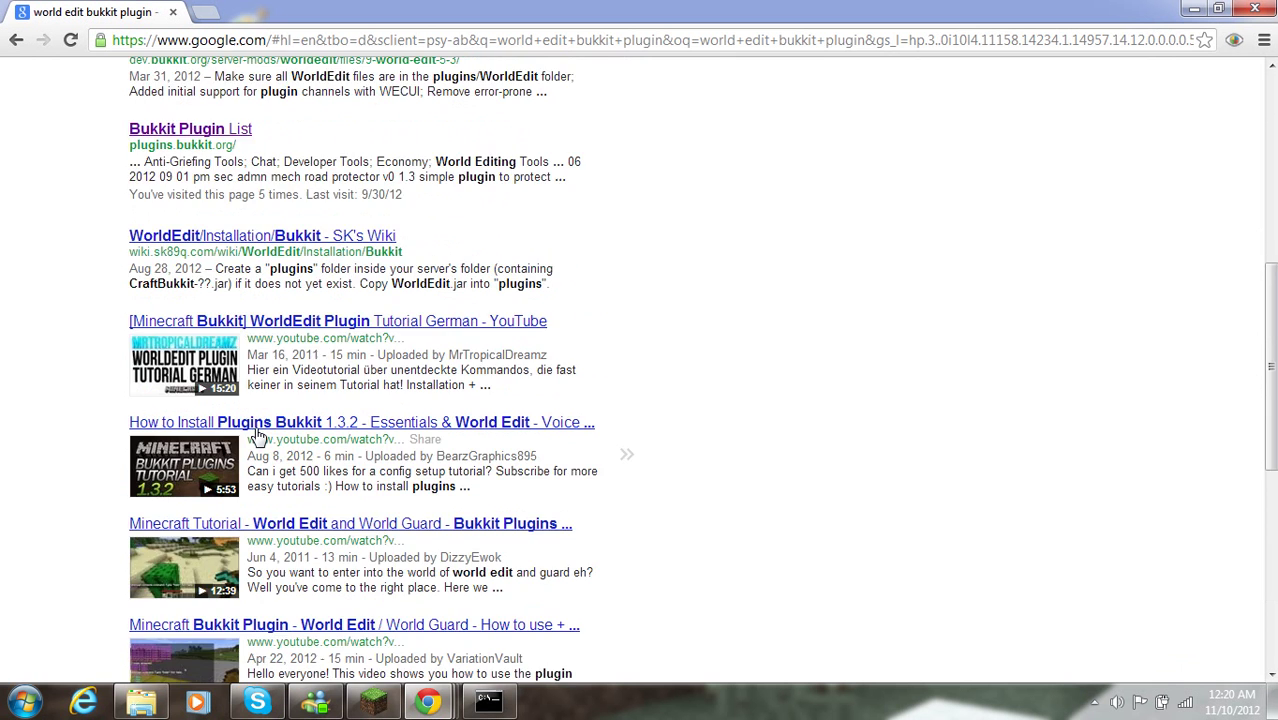
{"action": "left_click_drag", "start_coordinate": [276, 119], "coordinate": [192, 127]}
{"action": "key", "text": "BackSpace"}
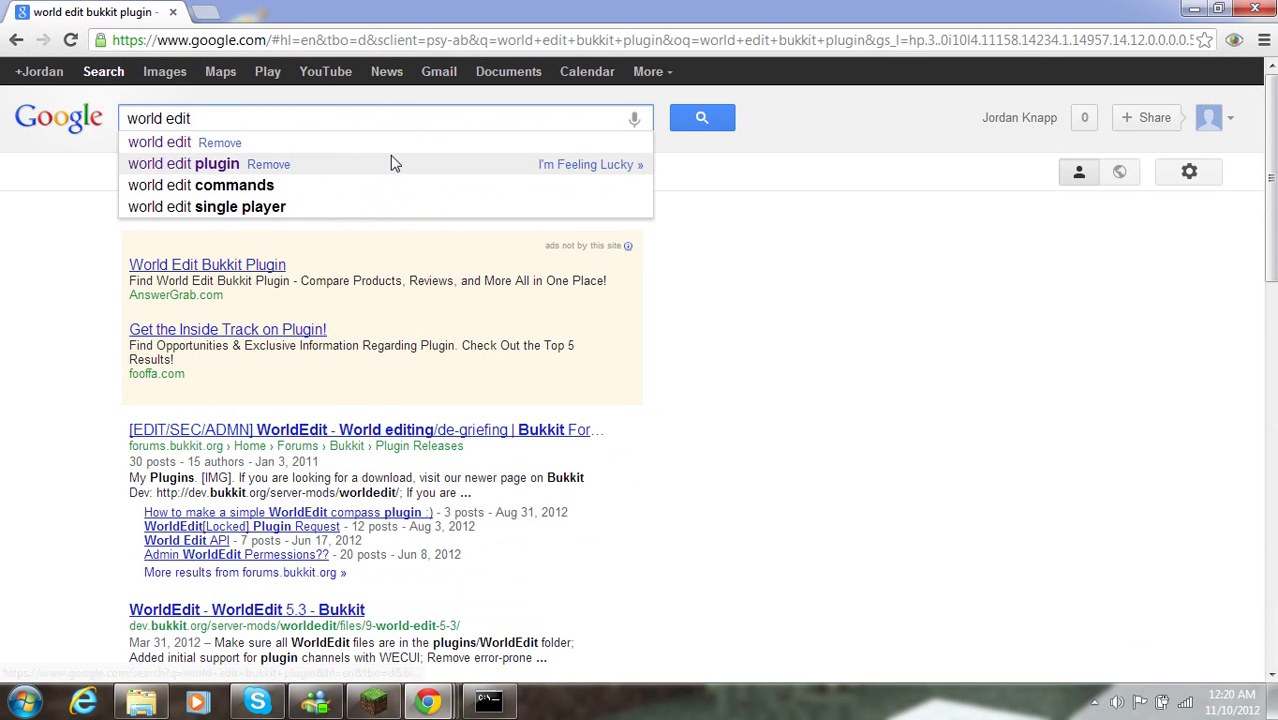
{"action": "left_click", "coordinate": [694, 128]}
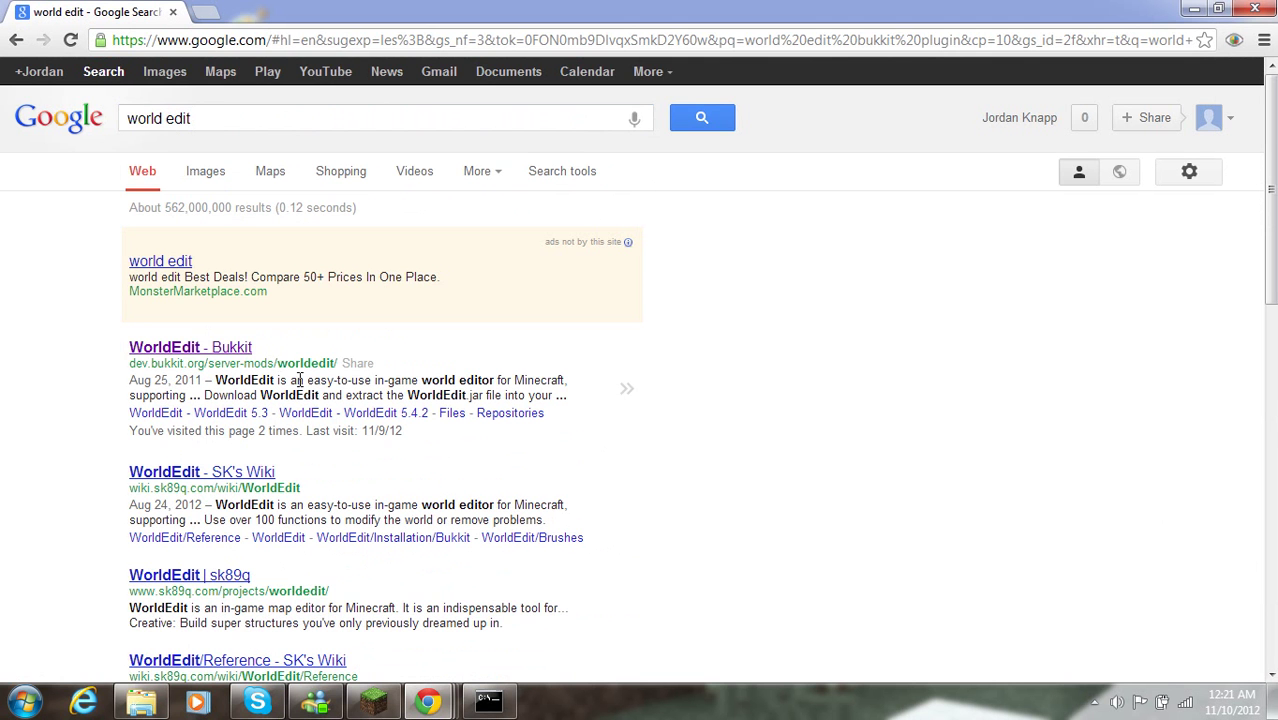
Open the 'WorldEdit - Bukkit' result and follow its Download link to the 5.4.5 file page
{"action": "left_click", "coordinate": [236, 352]}
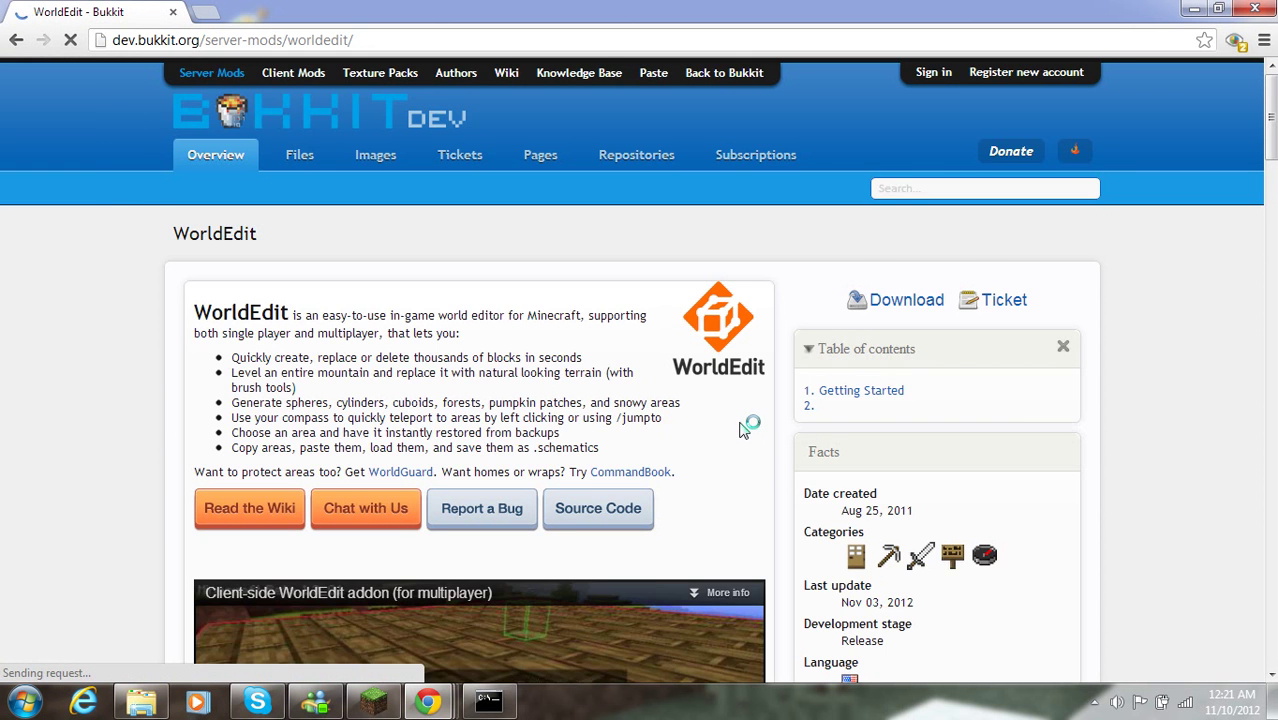
{"action": "scroll", "coordinate": [748, 428], "scroll_direction": "down", "scroll_amount": 4}
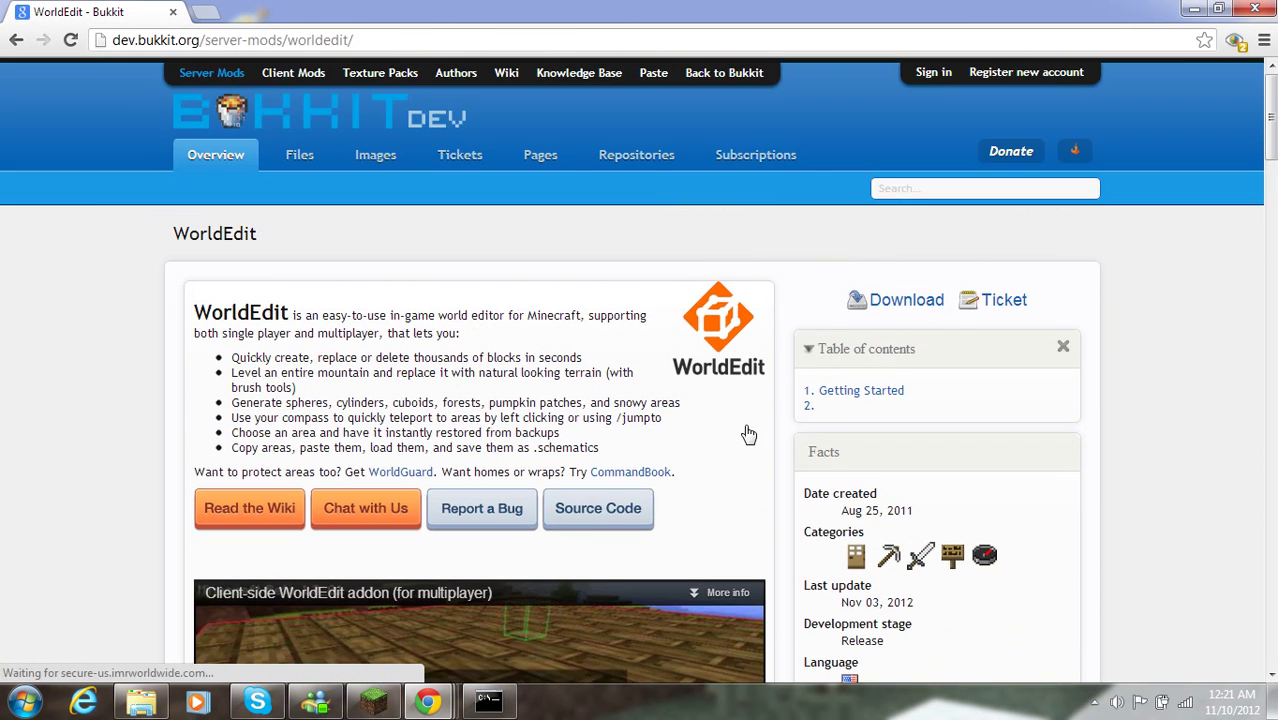
{"action": "scroll", "coordinate": [748, 428], "scroll_direction": "down", "scroll_amount": 8}
{"action": "scroll", "coordinate": [752, 430], "scroll_direction": "down", "scroll_amount": 15}
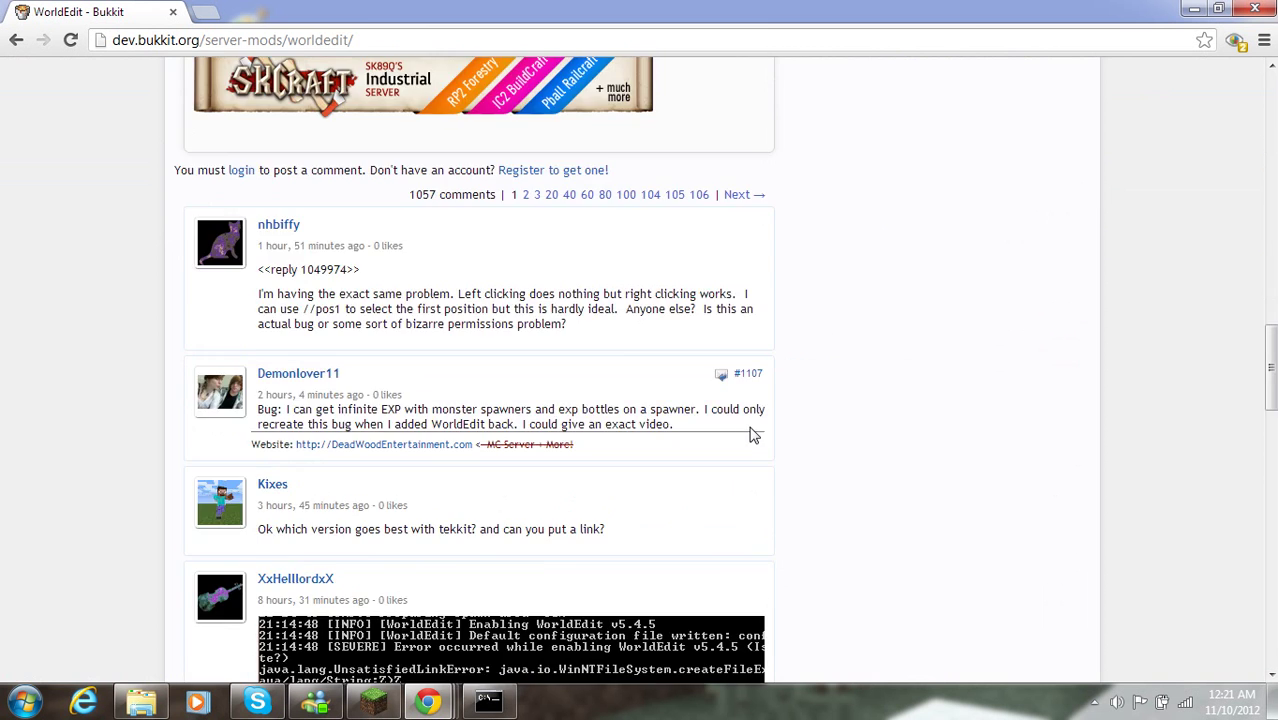
{"action": "scroll", "coordinate": [754, 426], "scroll_direction": "up", "scroll_amount": 9}
{"action": "scroll", "coordinate": [754, 426], "scroll_direction": "up", "scroll_amount": 15}
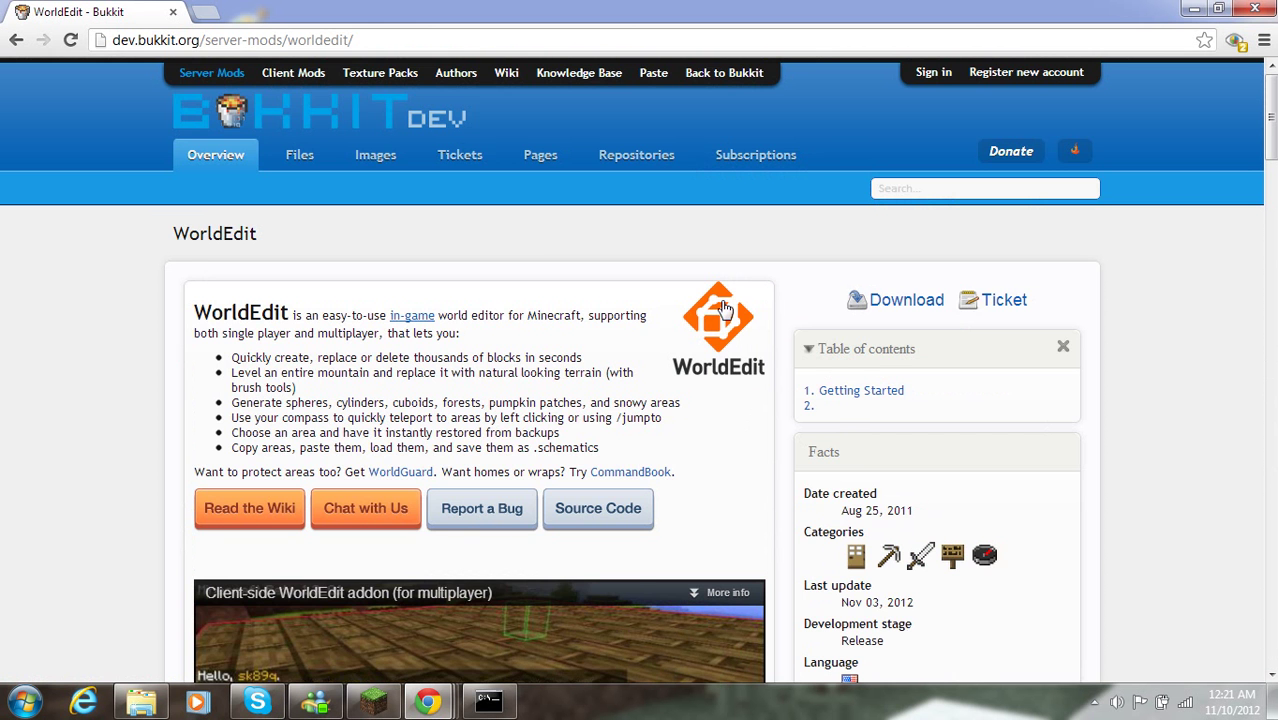
{"action": "scroll", "coordinate": [266, 357], "scroll_direction": "down", "scroll_amount": 6}
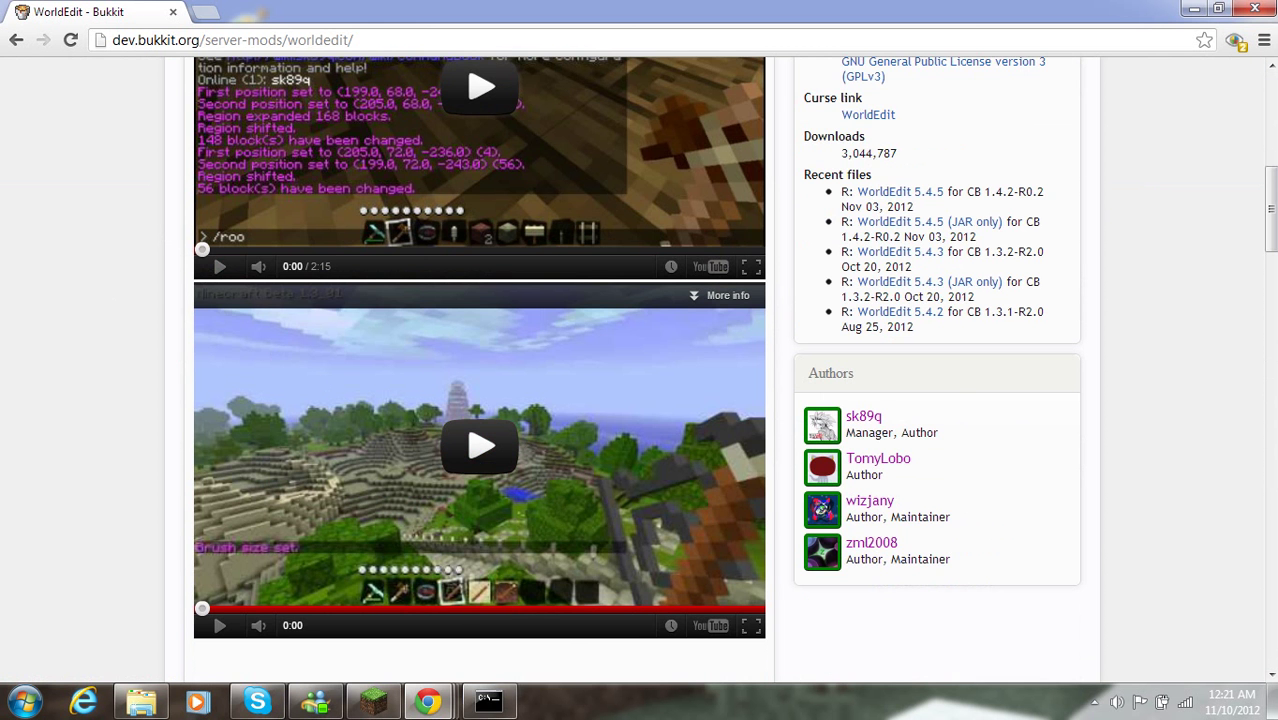
{"action": "scroll", "coordinate": [608, 214], "scroll_direction": "up", "scroll_amount": 6}
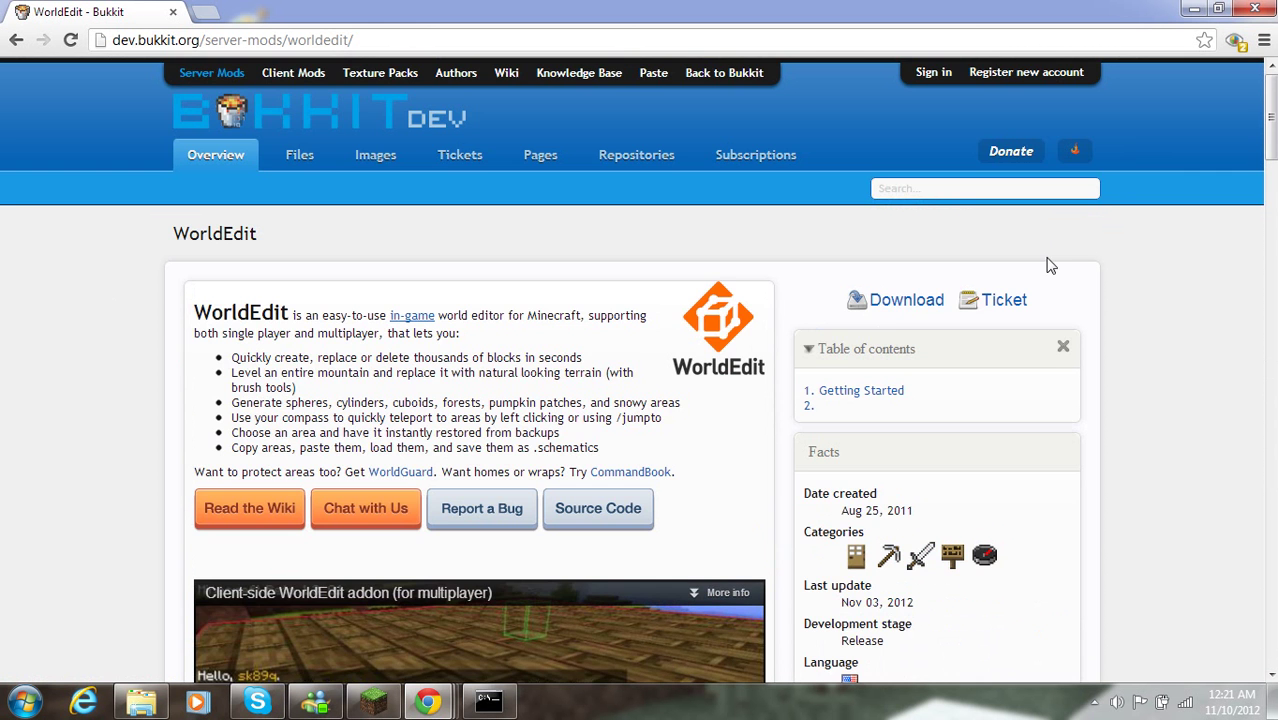
{"action": "left_click", "coordinate": [893, 303]}
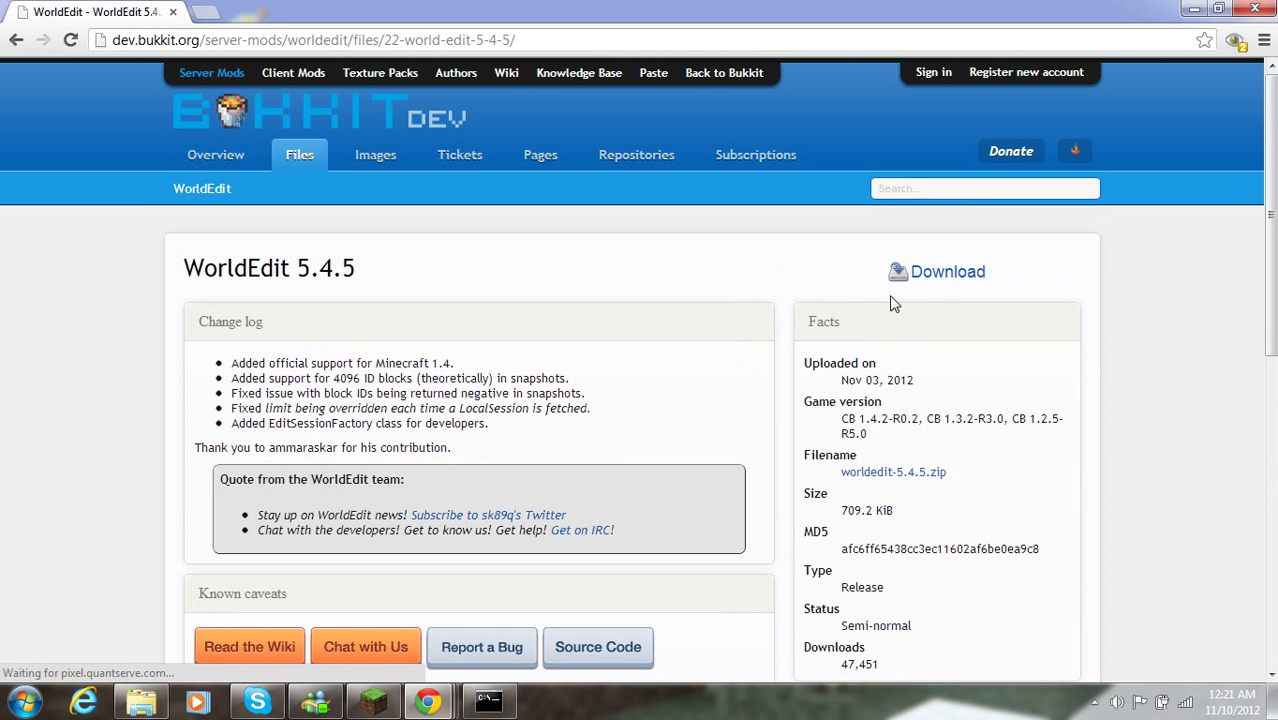
Start downloading worldedit-5.4.5.zip and open its download-bar options menu
{"action": "left_click", "coordinate": [956, 289]}
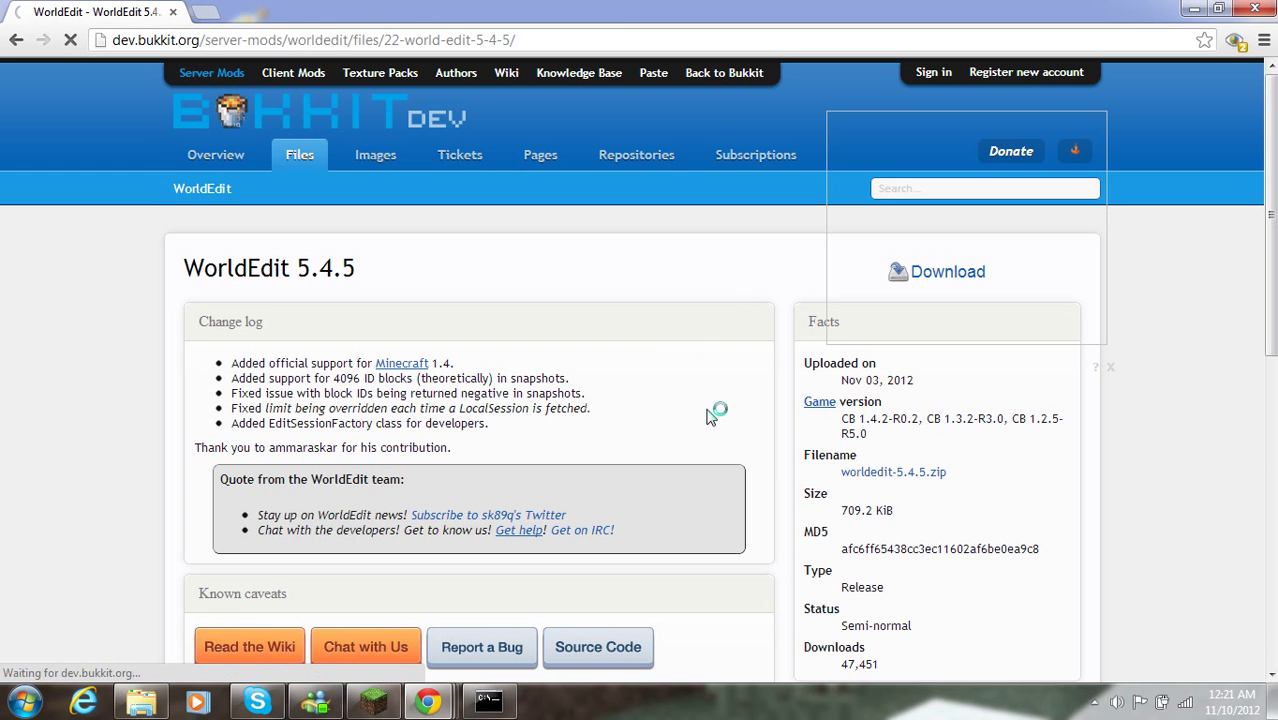
{"action": "left_click", "coordinate": [984, 270]}
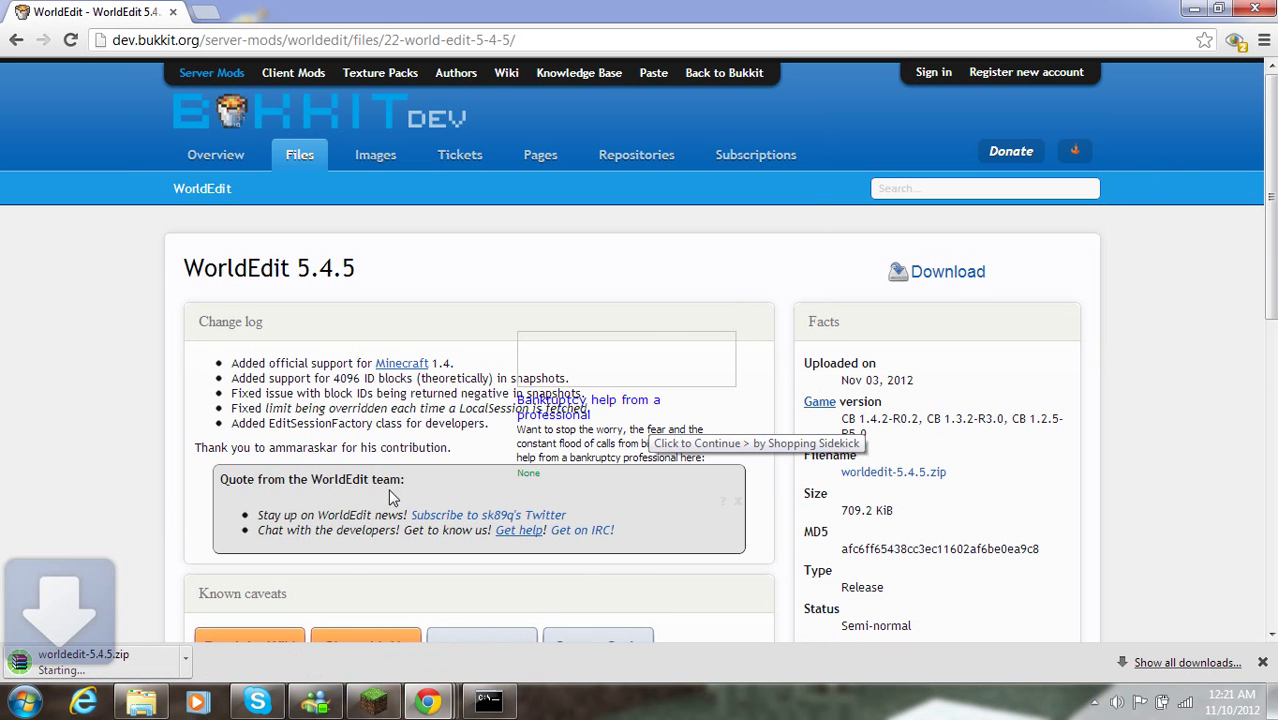
{"action": "left_click", "coordinate": [188, 658]}
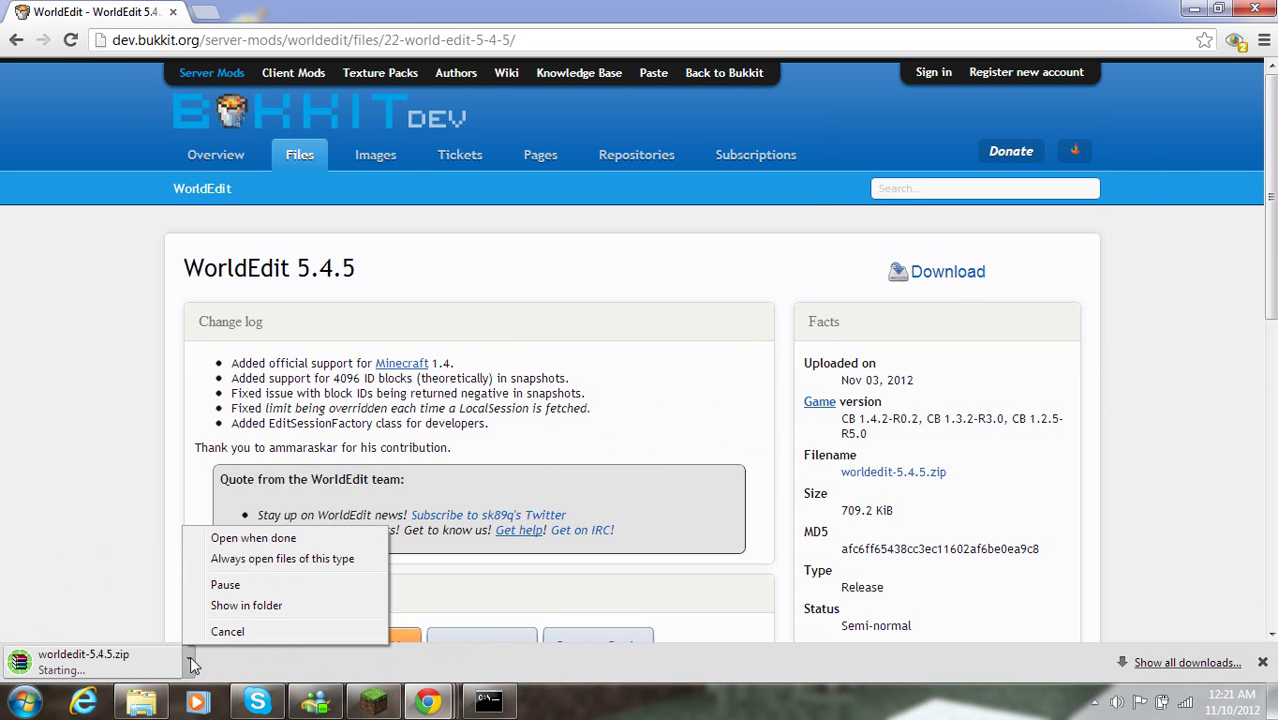
{"action": "left_click", "coordinate": [248, 609]}
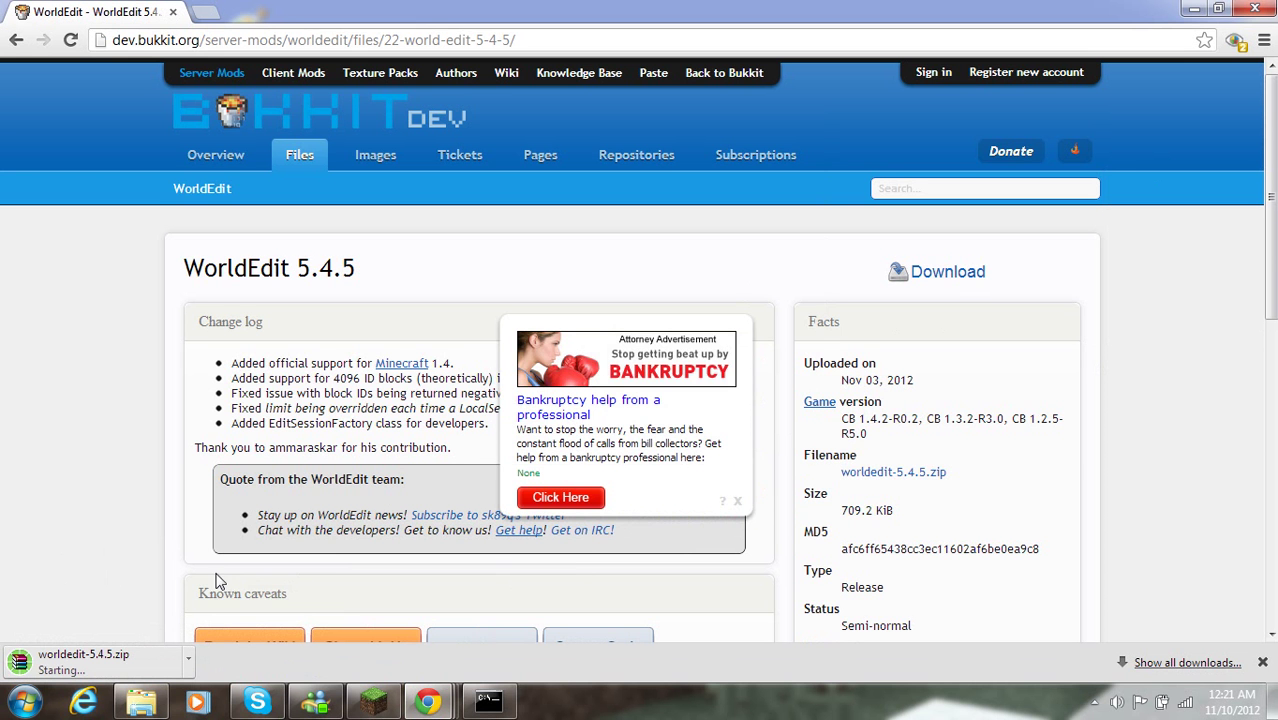
Show the worldedit-5.4.5 download in Downloads and copy the archive
{"action": "left_click", "coordinate": [197, 650]}
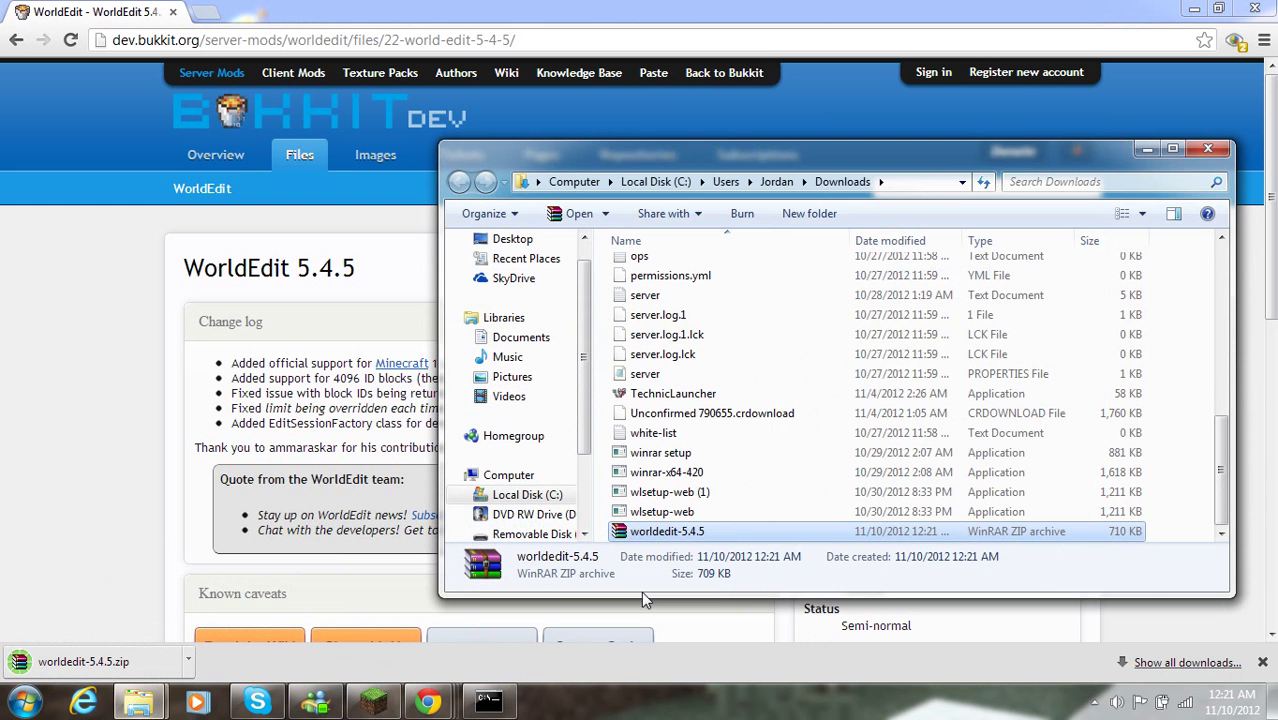
{"action": "right_click", "coordinate": [673, 538]}
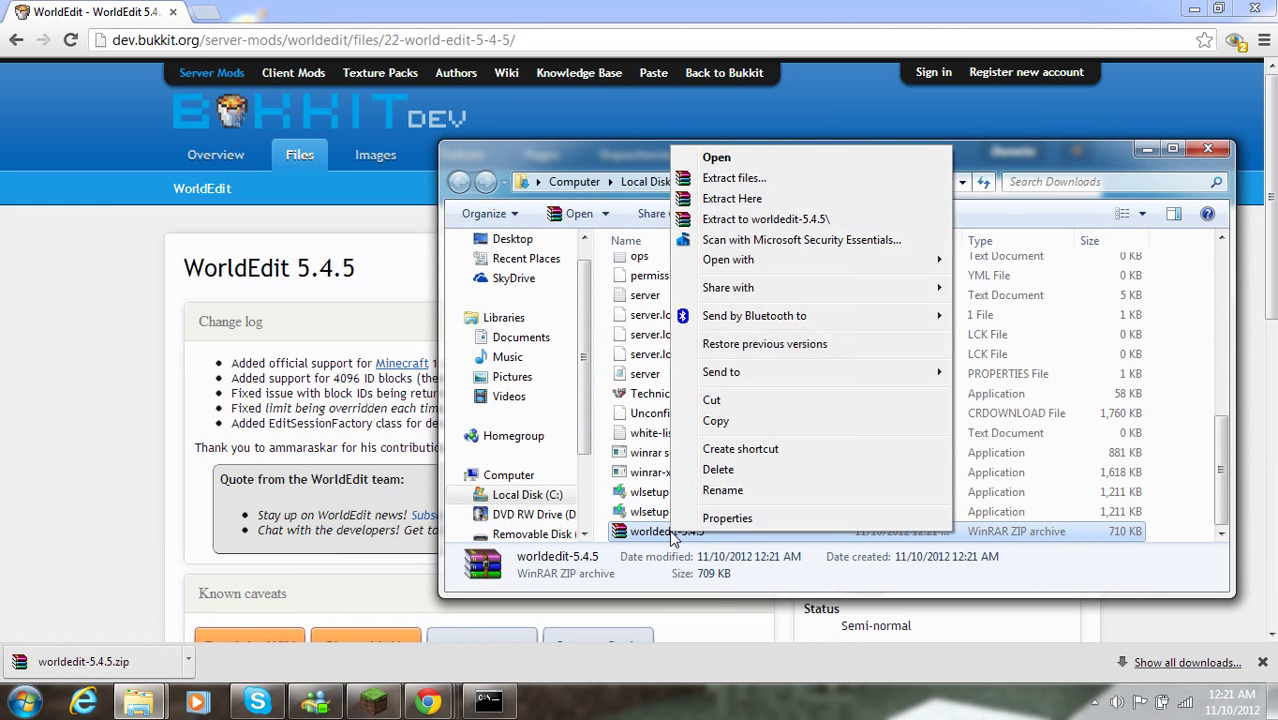
{"action": "left_click", "coordinate": [716, 421]}
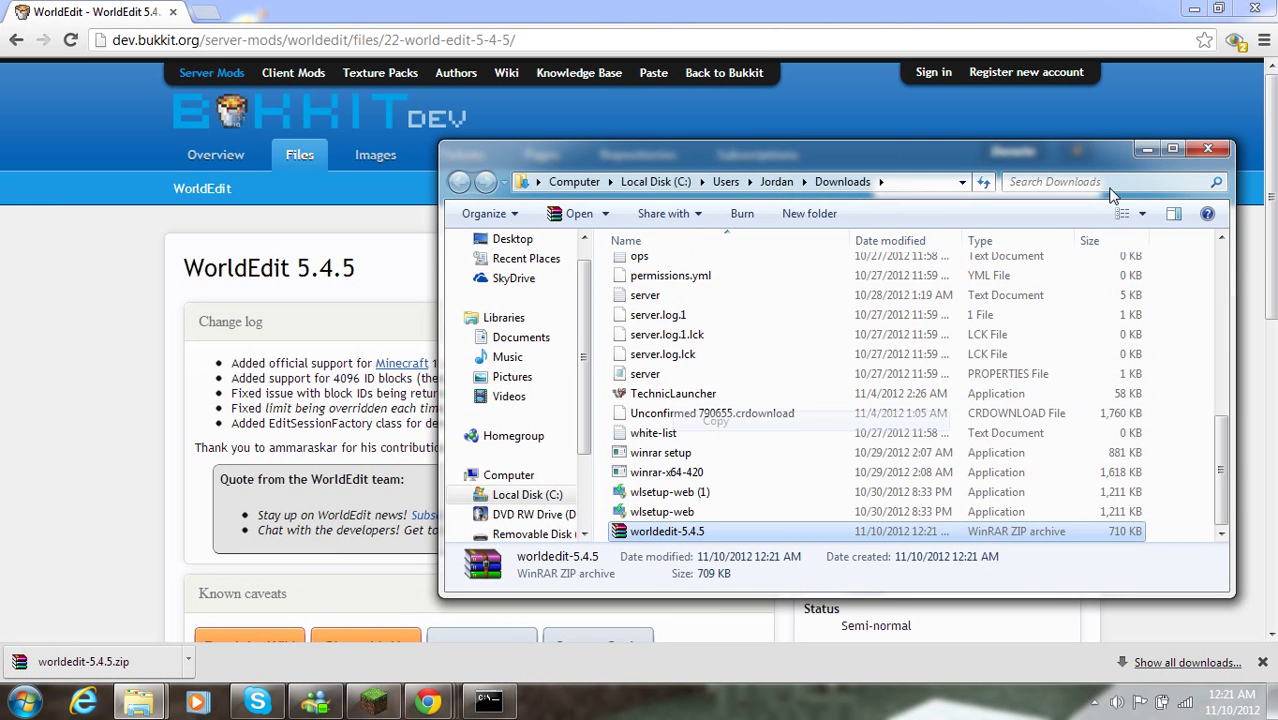
Close Explorer, minimize Chrome, and paste the archive onto the desktop
{"action": "left_click", "coordinate": [1208, 149]}
{"action": "left_click", "coordinate": [1193, 8]}
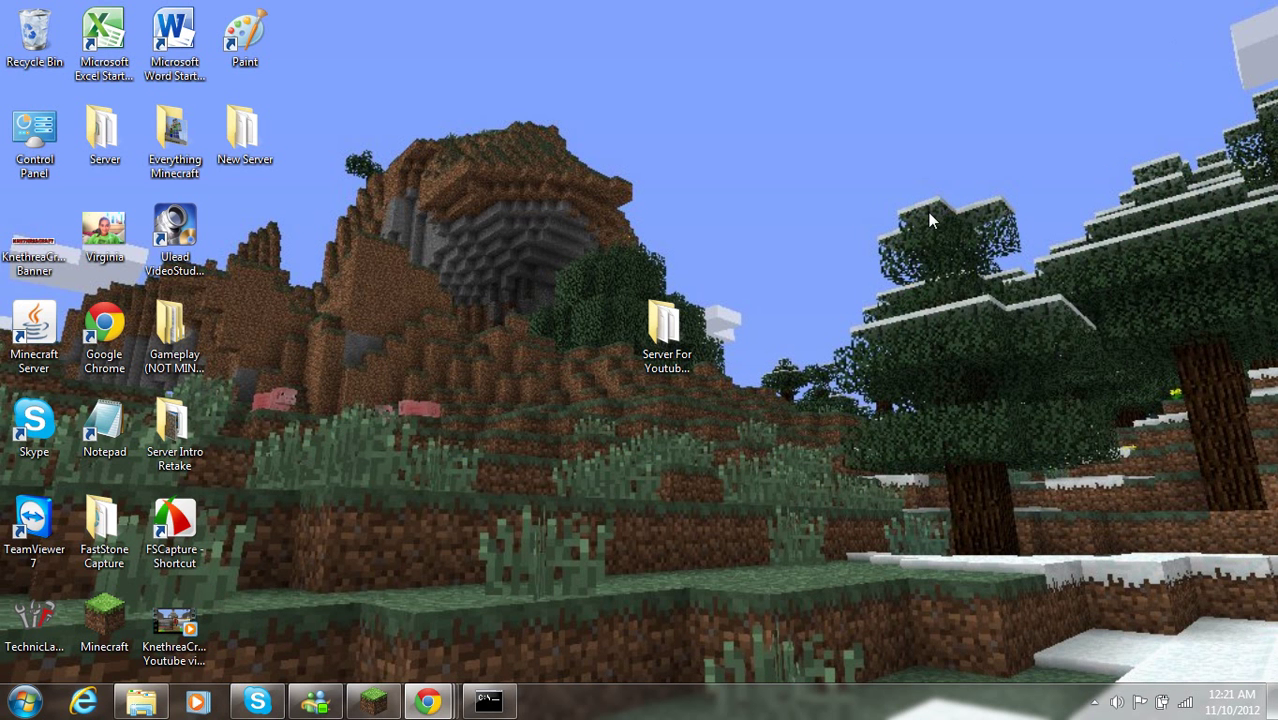
{"action": "right_click", "coordinate": [928, 213]}
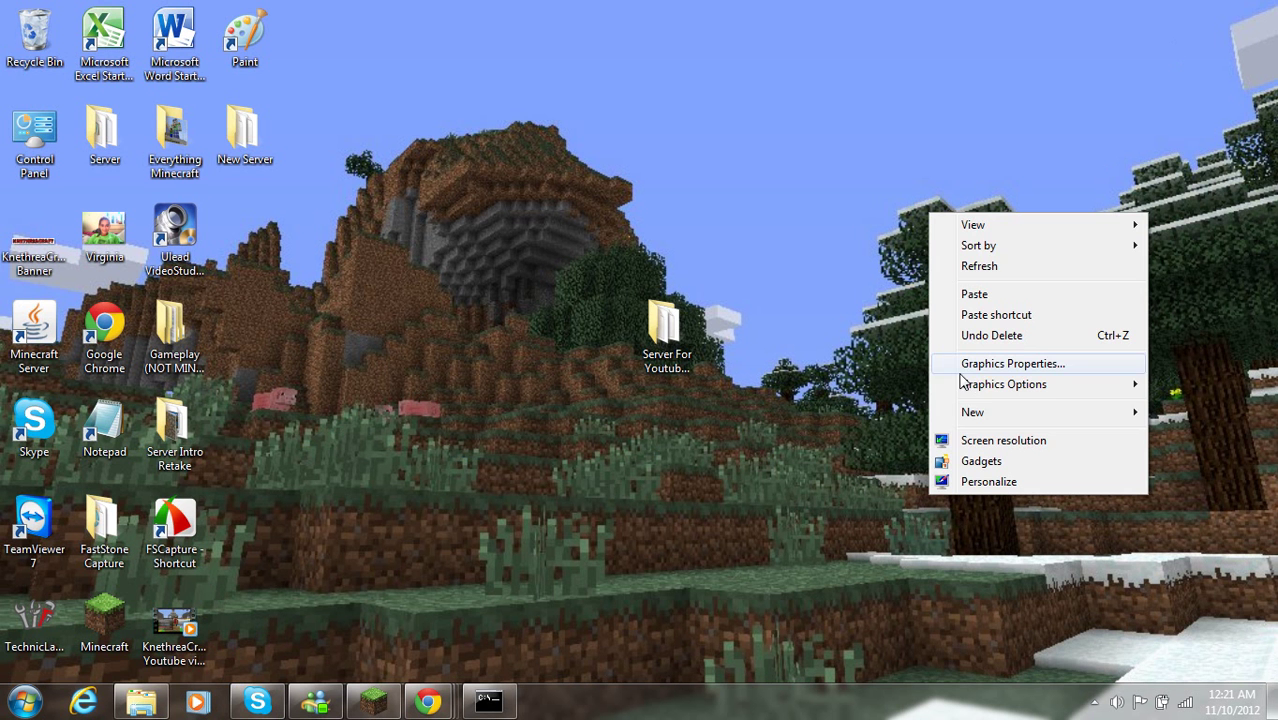
{"action": "left_click", "coordinate": [1016, 298]}
Open the desktop worldedit-5.4.5.zip in WinRAR and move its window higher
{"action": "double_click", "coordinate": [947, 172]}
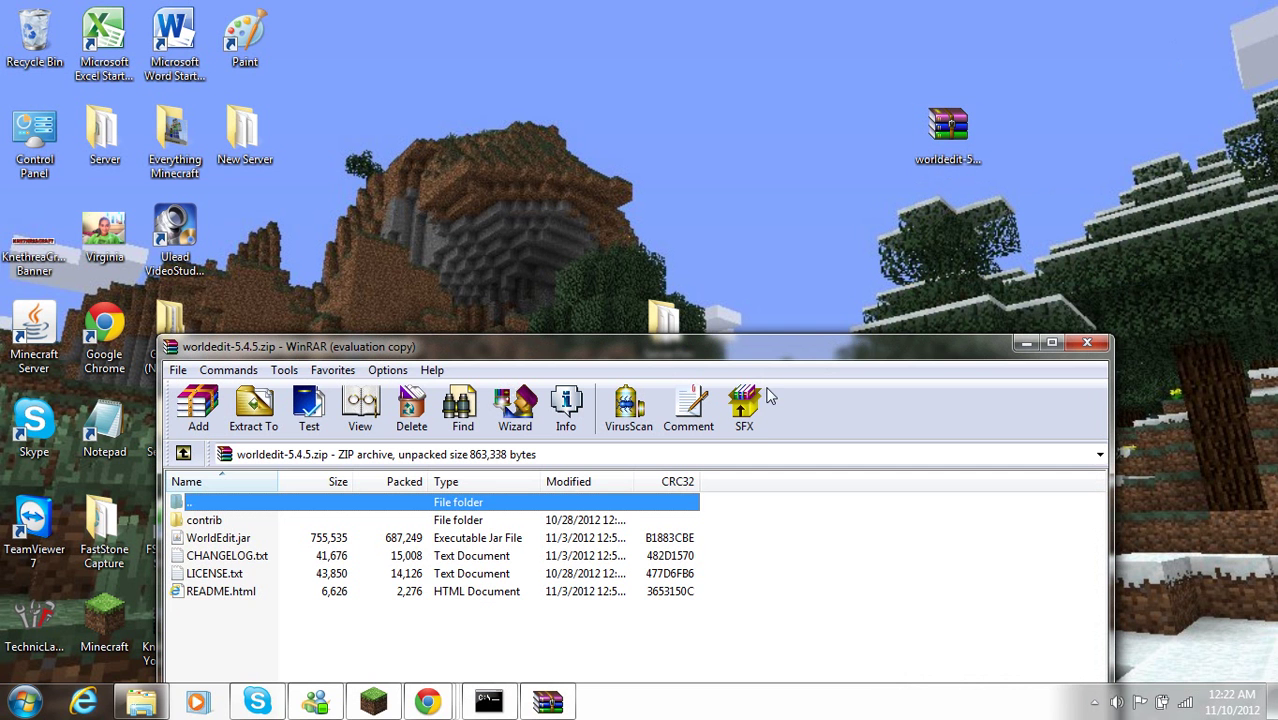
{"action": "left_click_drag", "start_coordinate": [836, 354], "coordinate": [934, 81]}
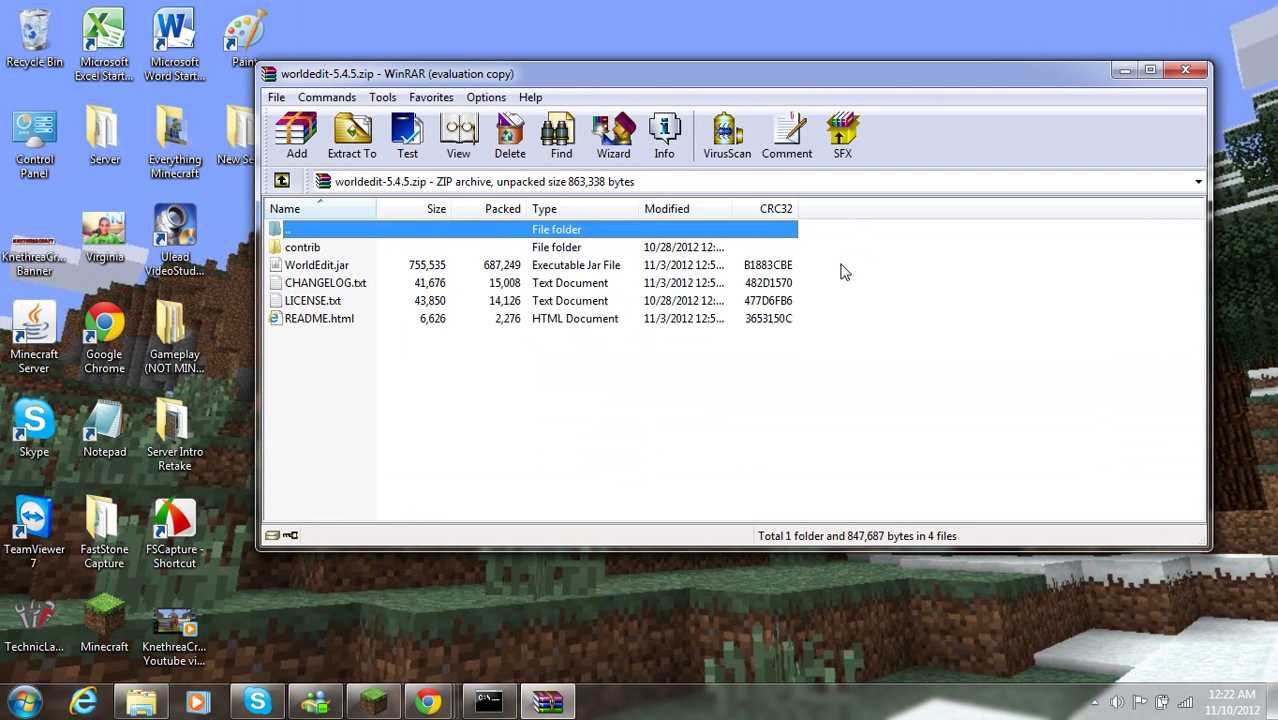
{"action": "mouse_move", "coordinate": [506, 421]}
{"action": "left_mouse_down"}
{"action": "mouse_move", "coordinate": [462, 337]}
{"action": "mouse_move", "coordinate": [481, 323]}
{"action": "mouse_move", "coordinate": [498, 414]}
{"action": "left_mouse_up"}
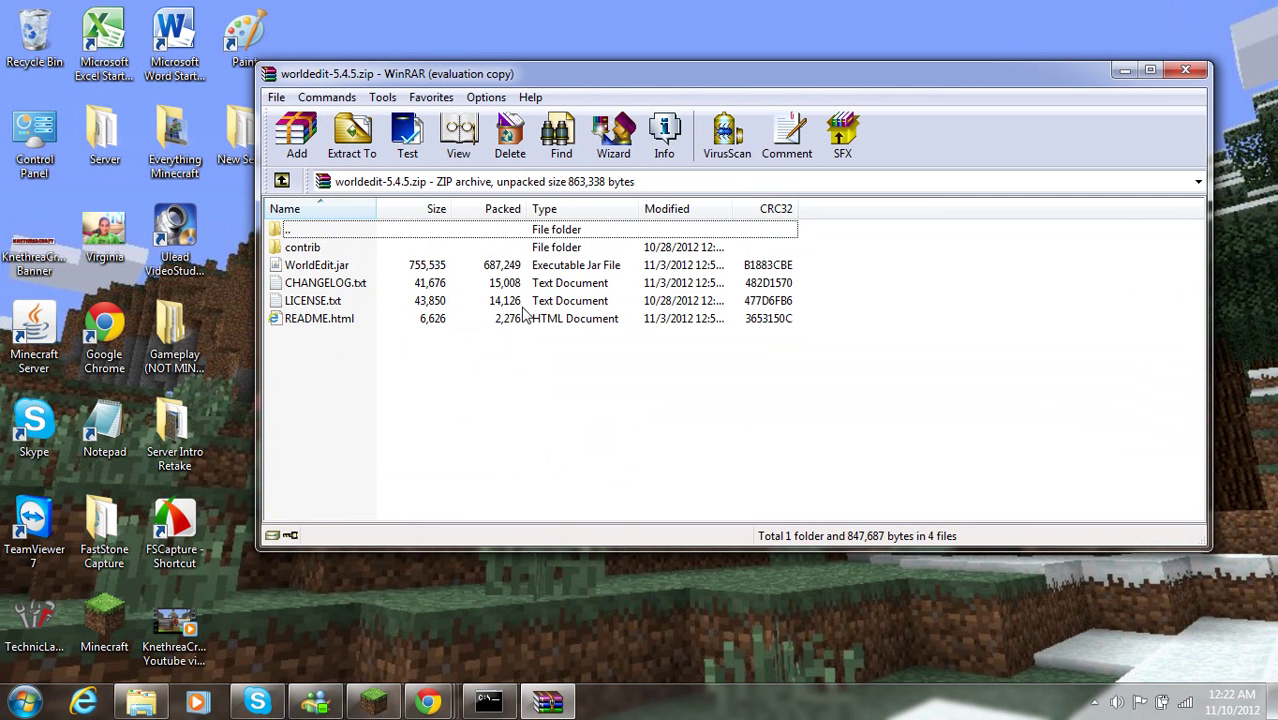
Drag WorldEdit.jar out of the archive onto the desktop
{"action": "left_click", "coordinate": [519, 308]}
{"action": "left_click", "coordinate": [524, 284]}
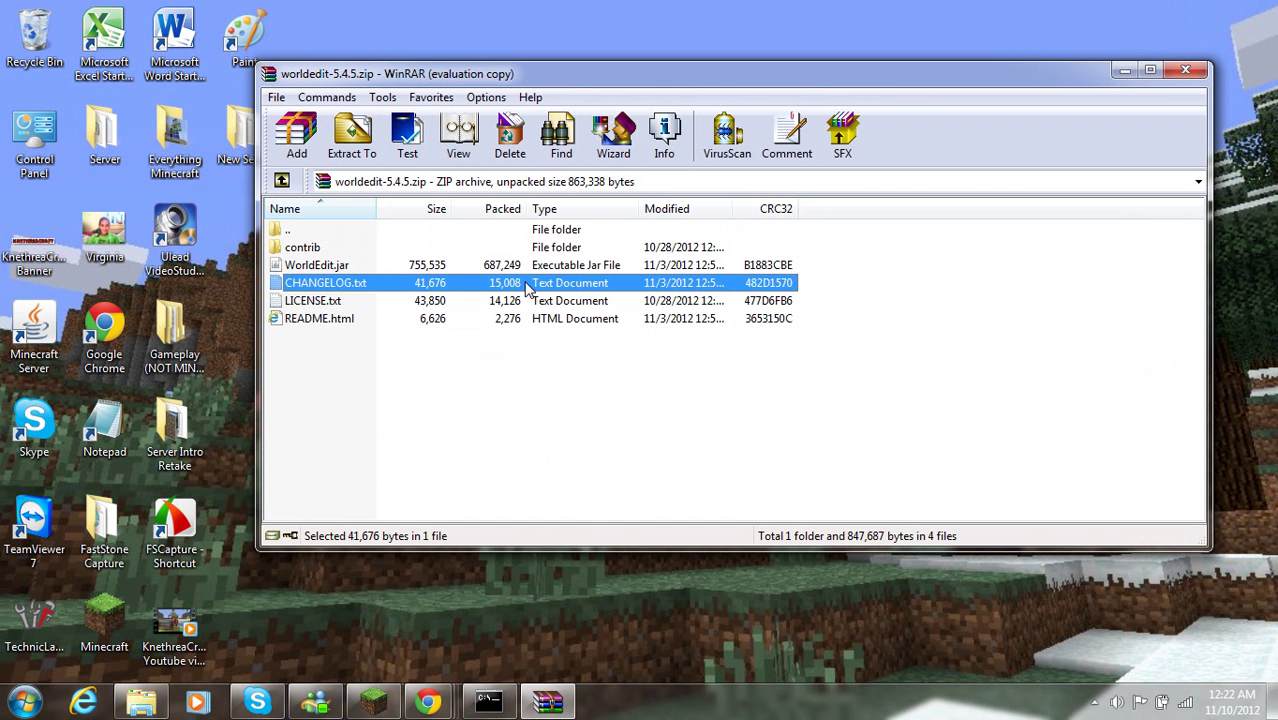
{"action": "left_click", "coordinate": [510, 266]}
{"action": "right_click", "coordinate": [510, 266]}
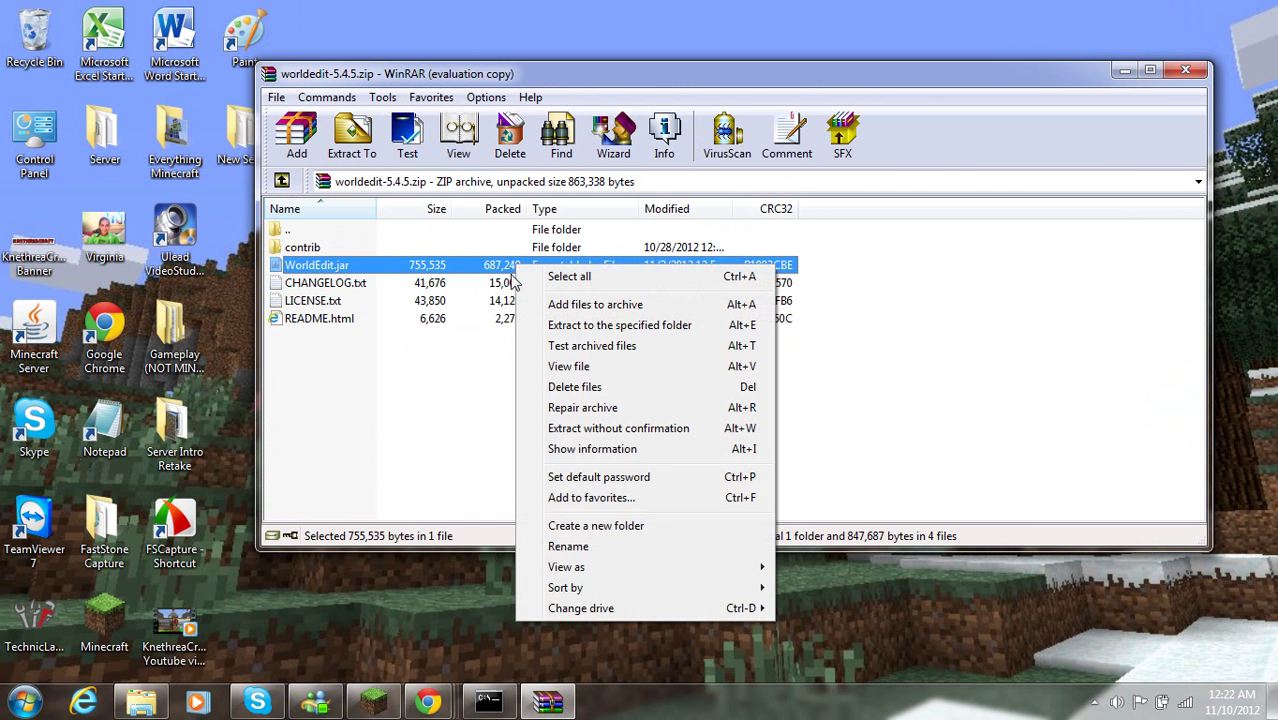
{"action": "left_click", "coordinate": [406, 270]}
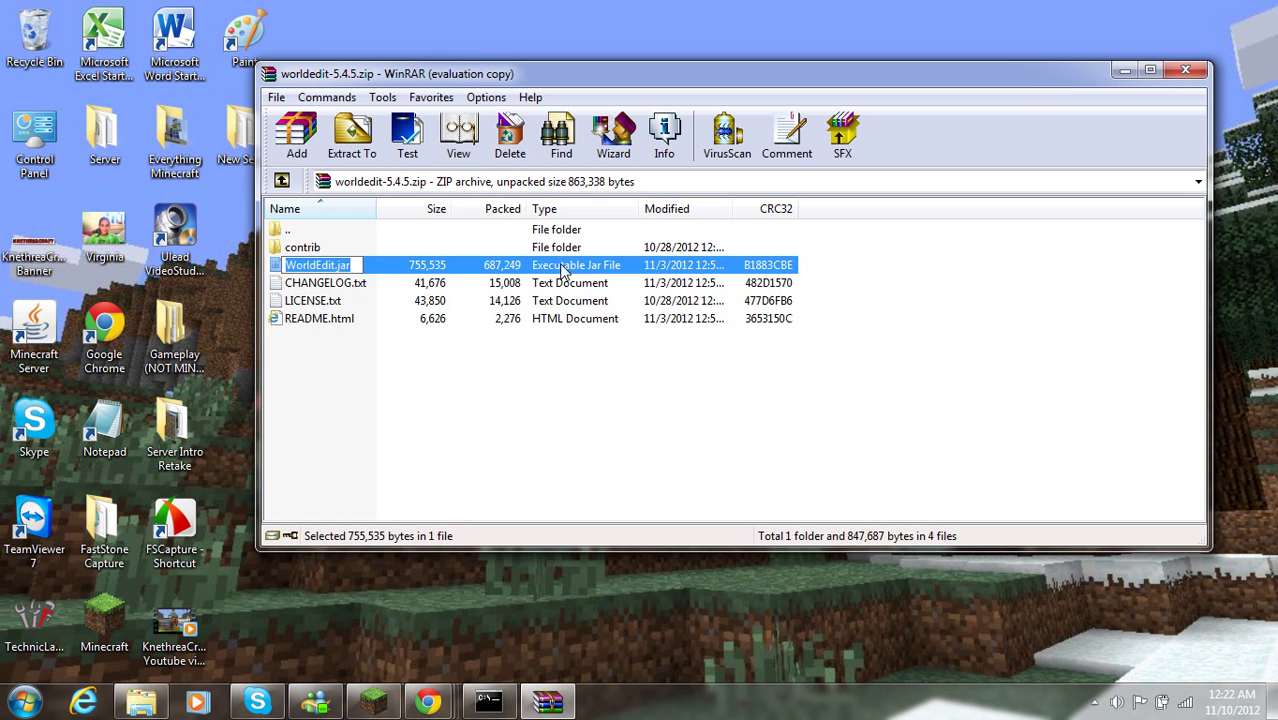
{"action": "left_click", "coordinate": [388, 272]}
{"action": "right_click", "coordinate": [386, 268]}
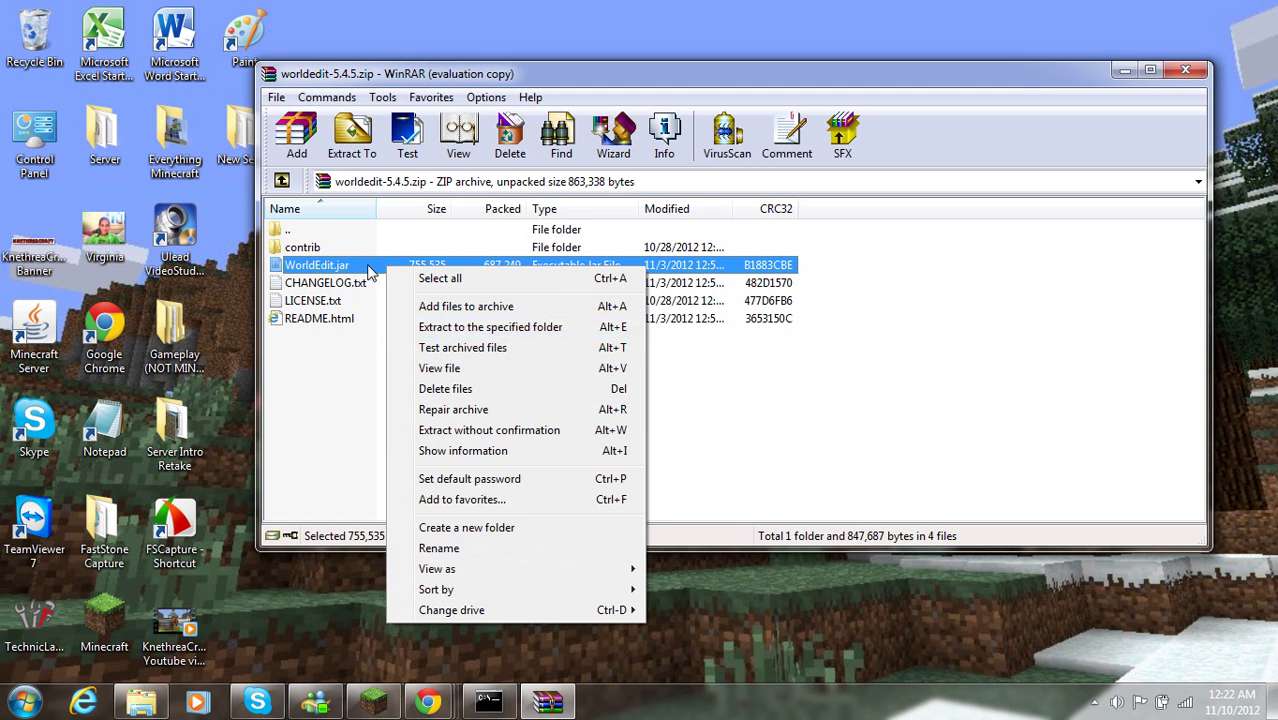
{"action": "left_click", "coordinate": [300, 265]}
{"action": "left_click_drag", "start_coordinate": [300, 265], "coordinate": [232, 310]}
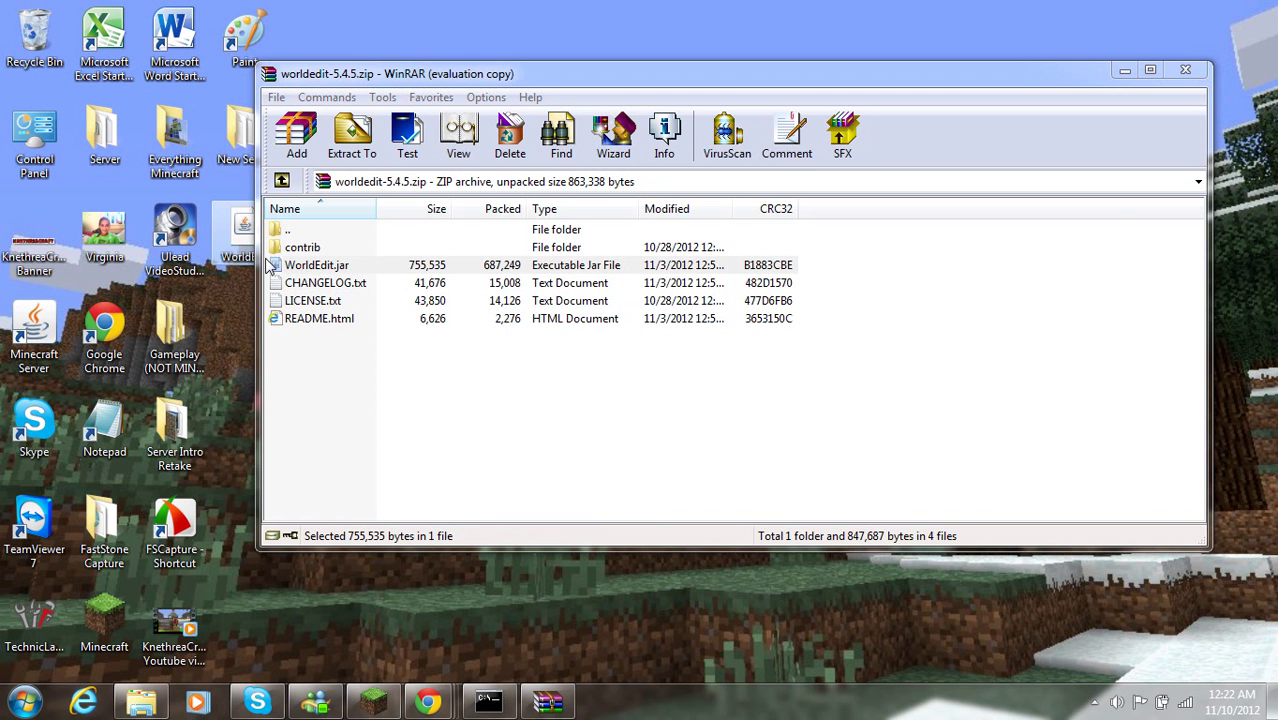
Close WinRAR and copy the extracted WorldEdit jar from the desktop
{"action": "left_click", "coordinate": [1185, 69]}
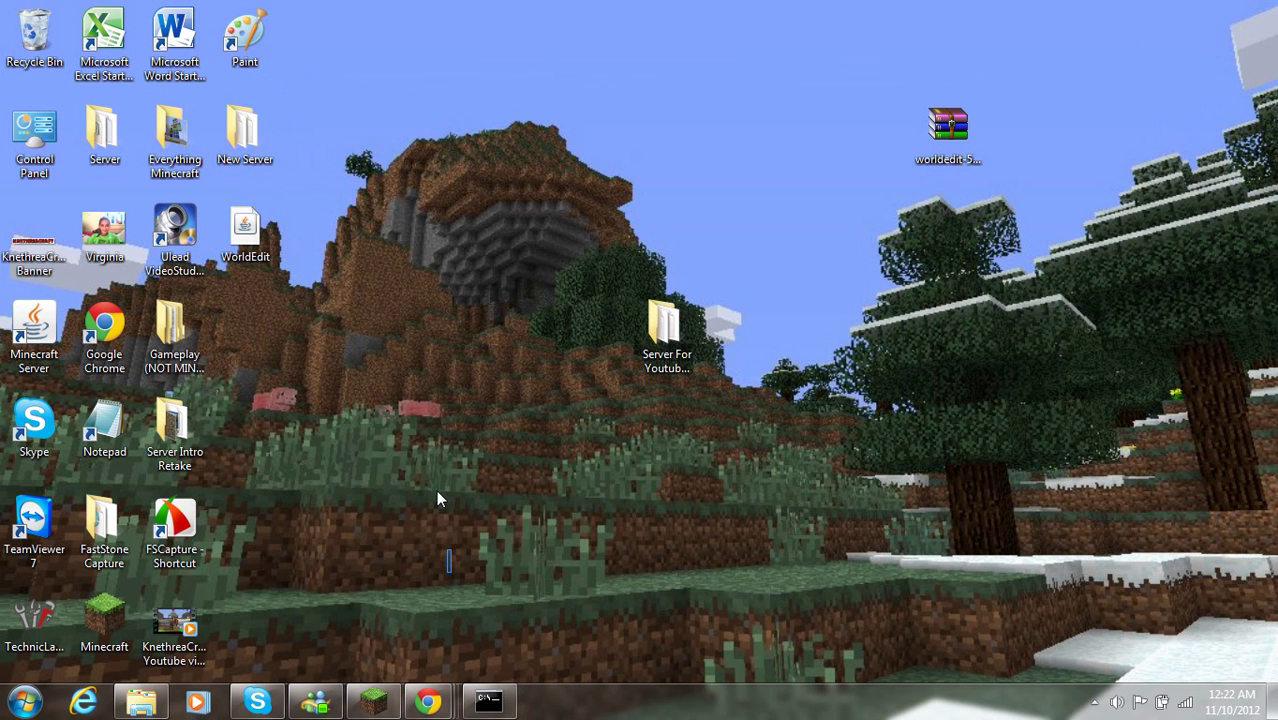
{"action": "left_click_drag", "start_coordinate": [450, 573], "coordinate": [262, 247]}
{"action": "right_click", "coordinate": [245, 242]}
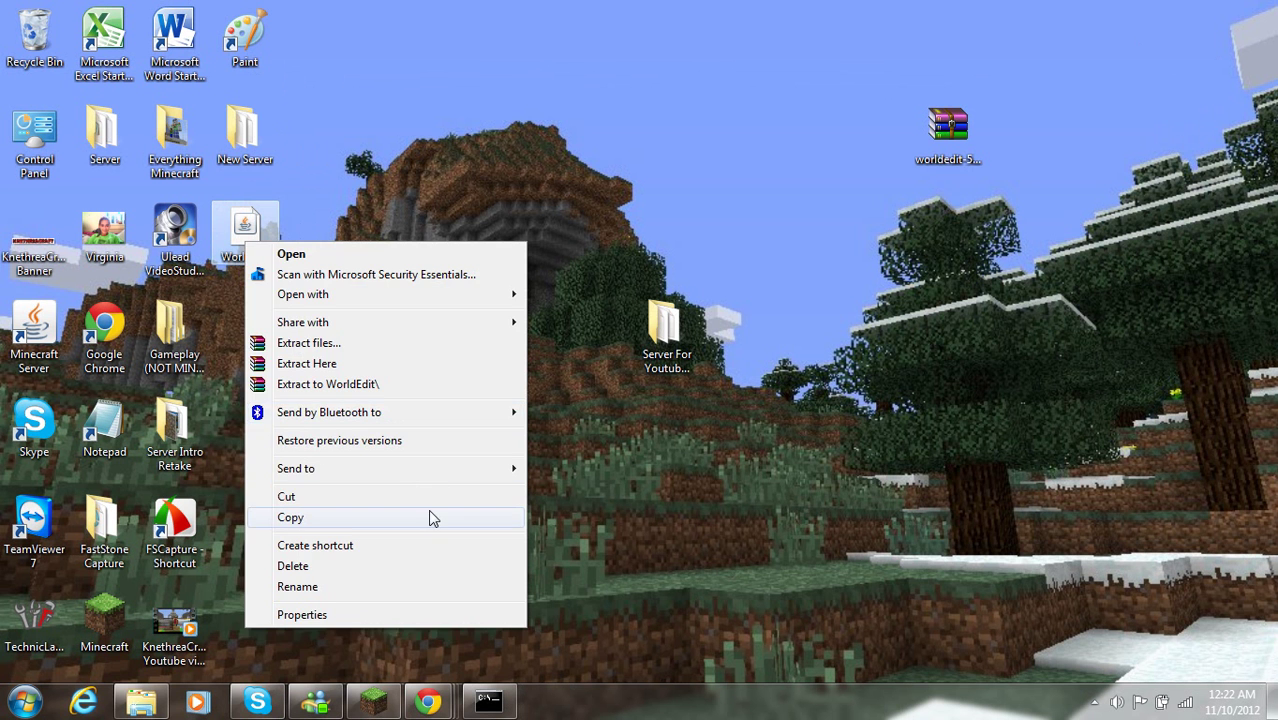
{"action": "left_click", "coordinate": [570, 440]}
Paste WorldEdit into the Server For Youtube Setup > plugins folder
{"action": "double_click", "coordinate": [676, 365]}
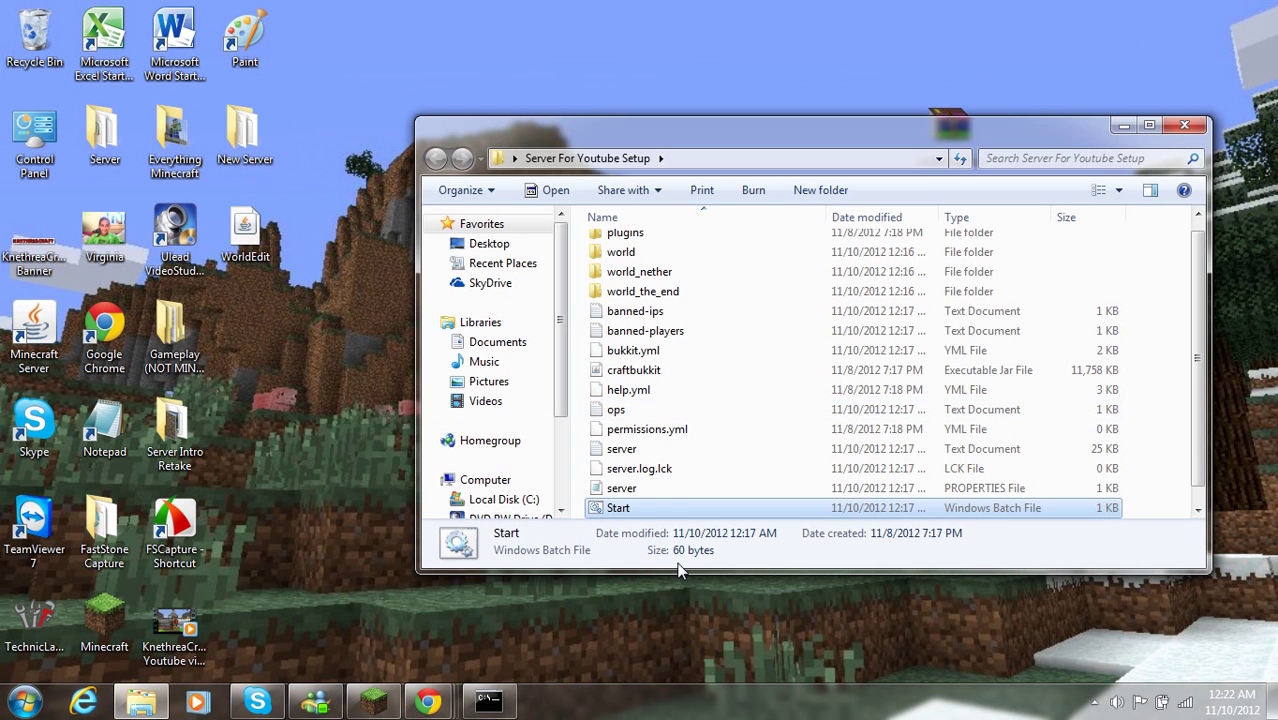
{"action": "scroll", "coordinate": [651, 486], "scroll_direction": "down", "scroll_amount": 1}
{"action": "scroll", "coordinate": [651, 470], "scroll_direction": "up", "scroll_amount": 2}
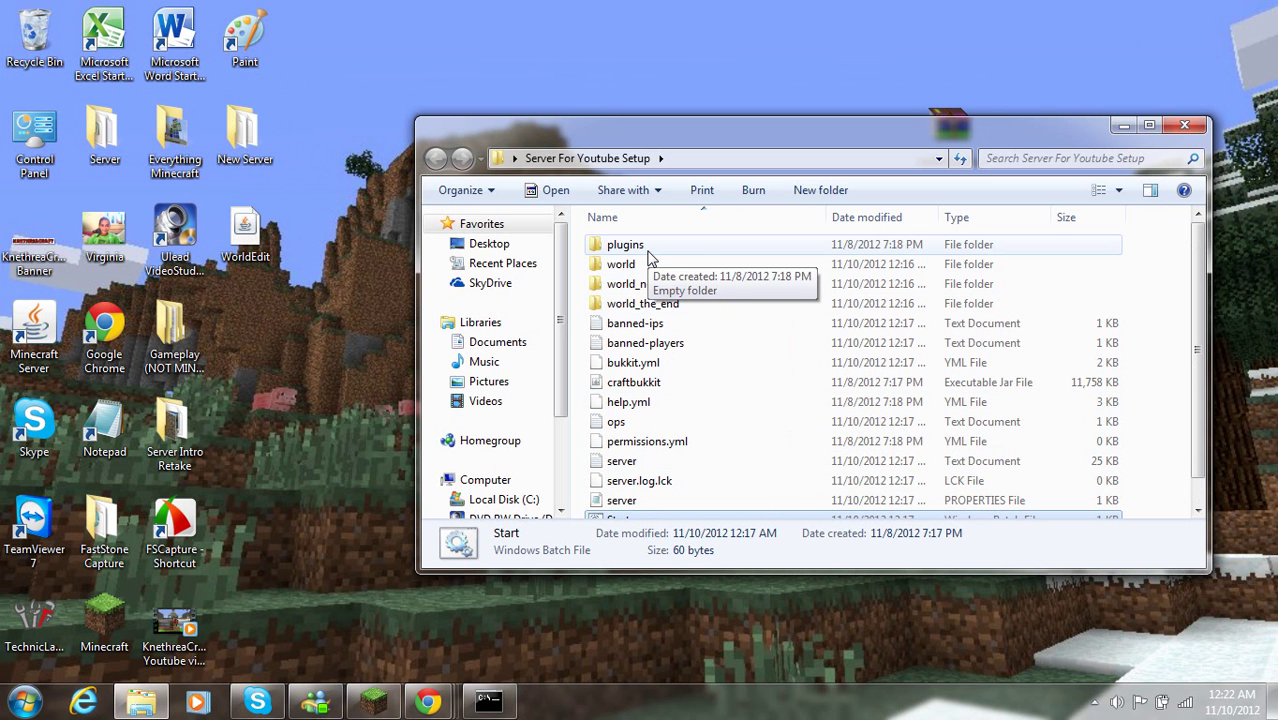
{"action": "double_click", "coordinate": [705, 246]}
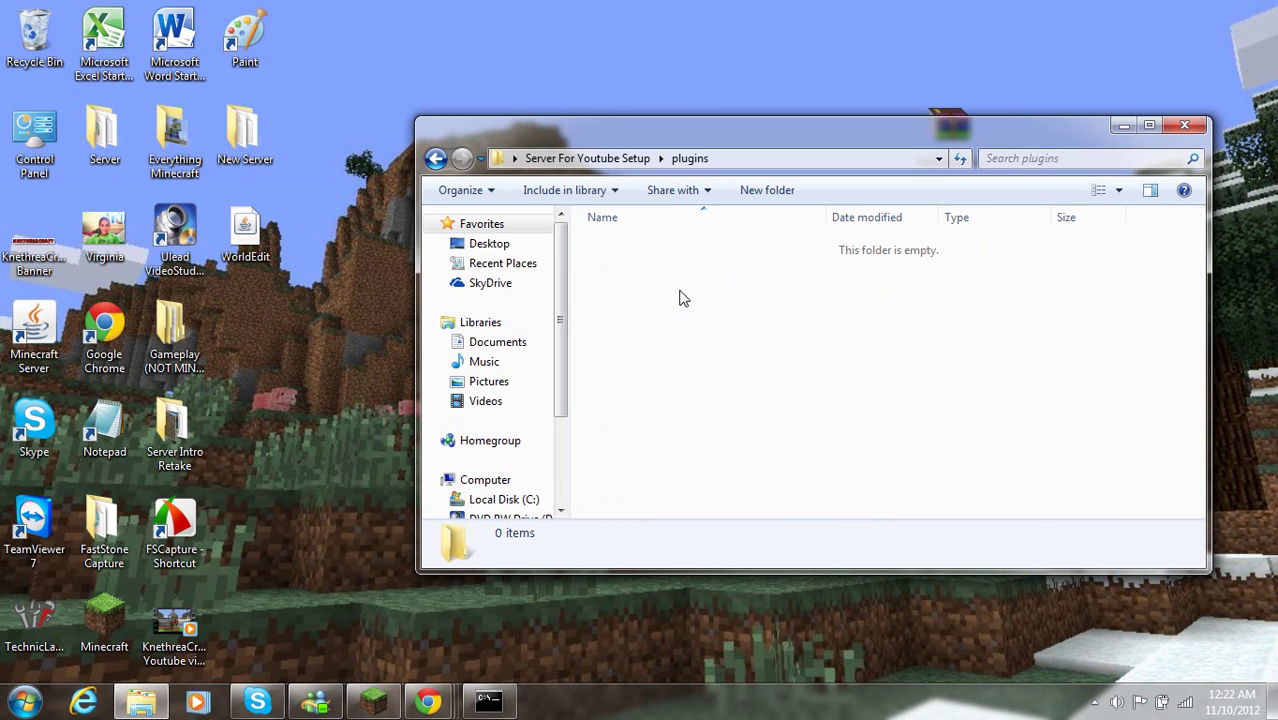
{"action": "right_click", "coordinate": [669, 368]}
{"action": "left_click", "coordinate": [714, 496]}
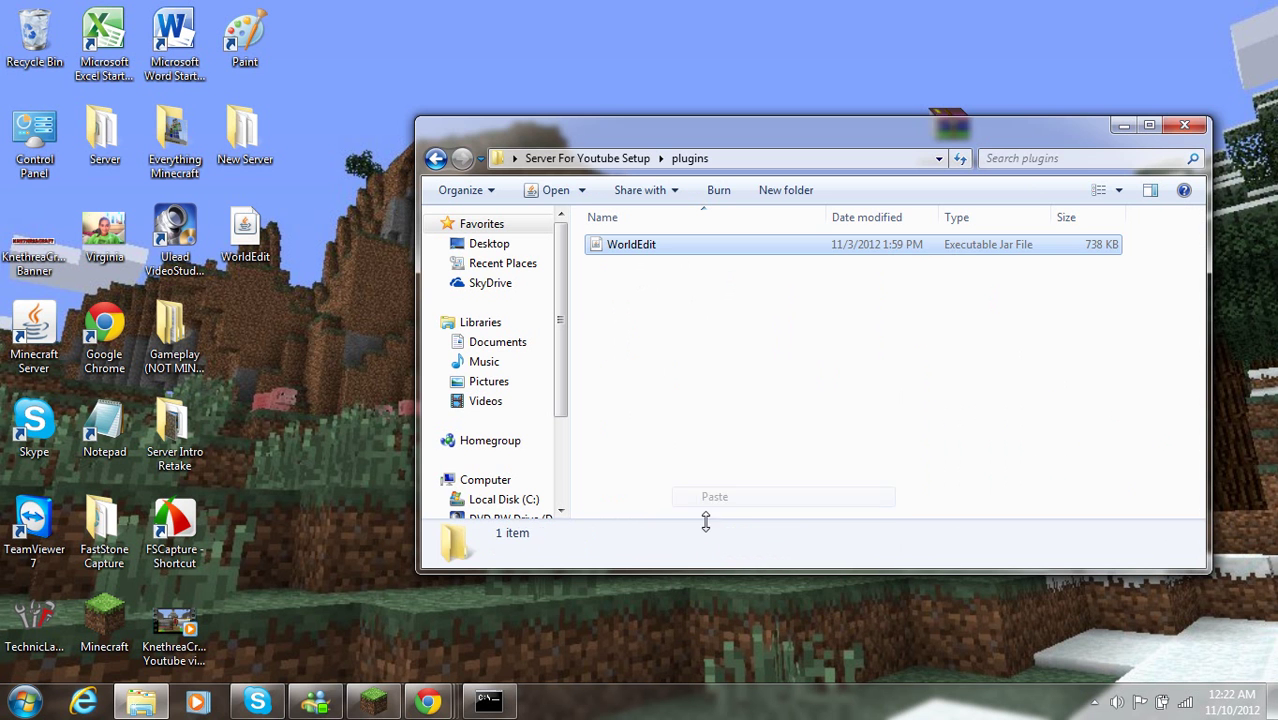
Recycle the desktop WorldEdit copy and close the plugins folder window
{"action": "left_click_drag", "start_coordinate": [245, 235], "coordinate": [35, 35]}
{"action": "left_click", "coordinate": [912, 406]}
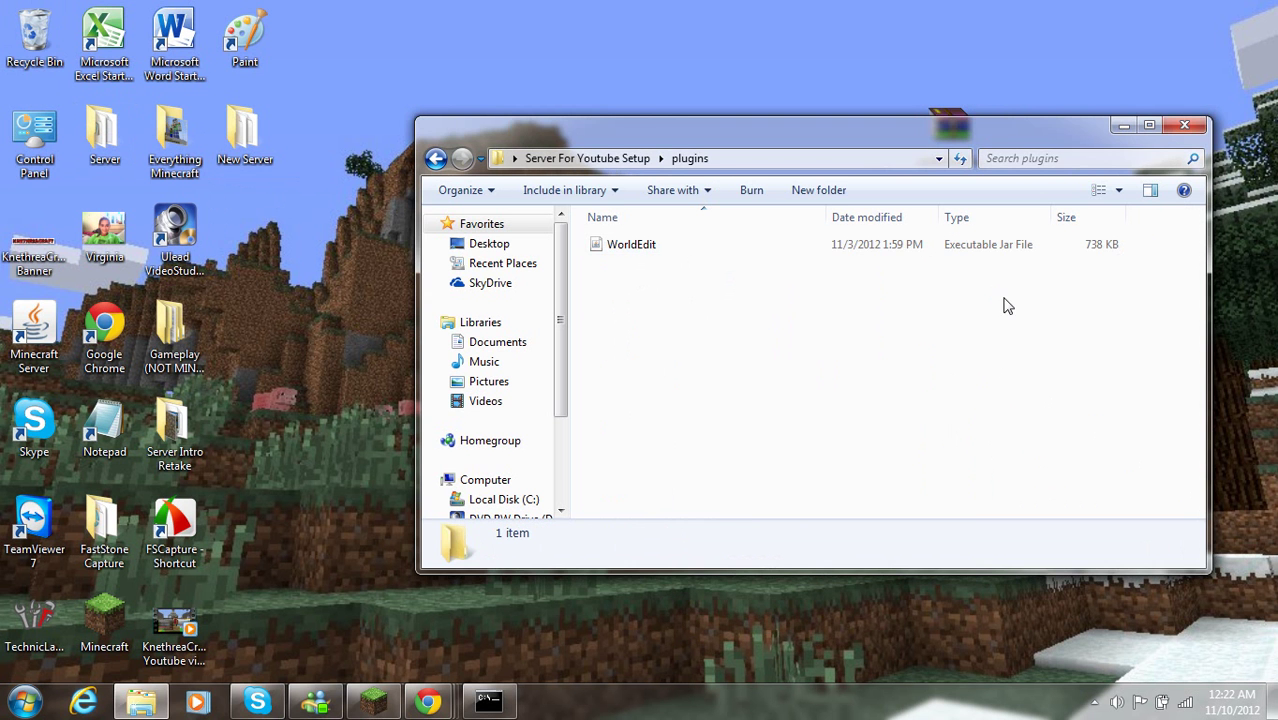
{"action": "left_click", "coordinate": [1180, 127]}
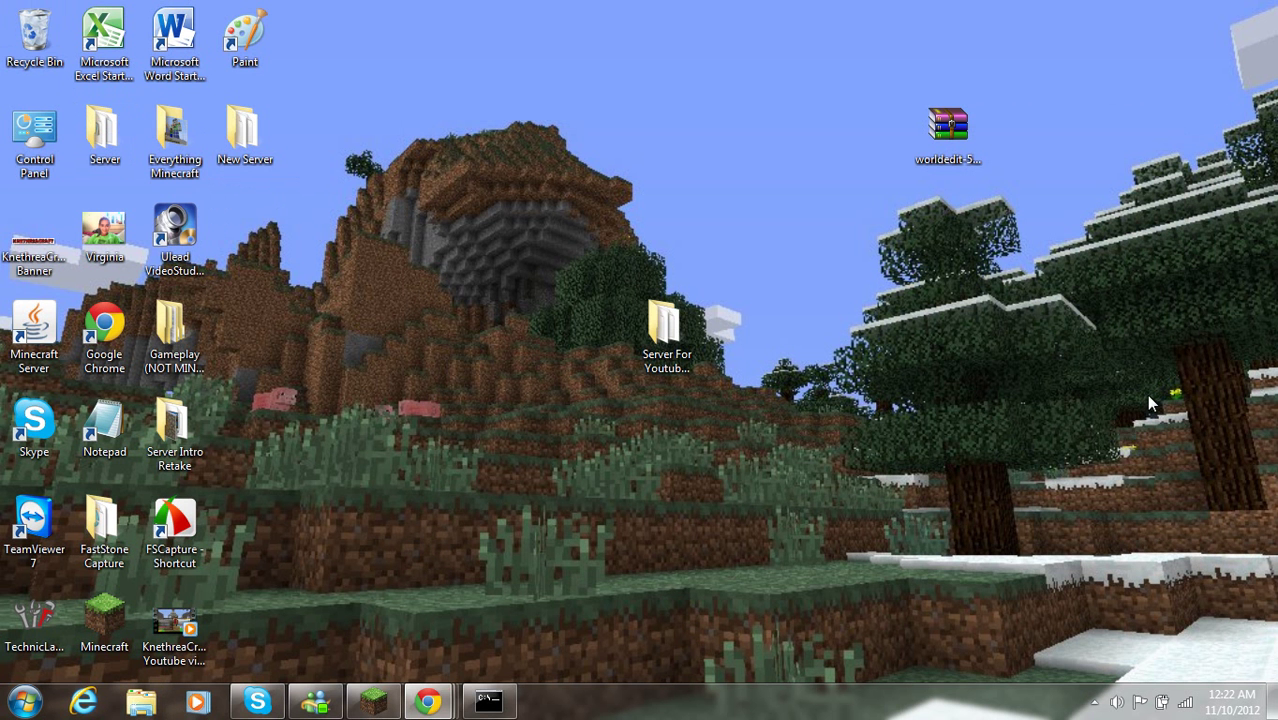
Run 'reload all' in the cmd.exe server console to load WorldEdit v5.4.5
{"action": "left_click", "coordinate": [490, 704]}
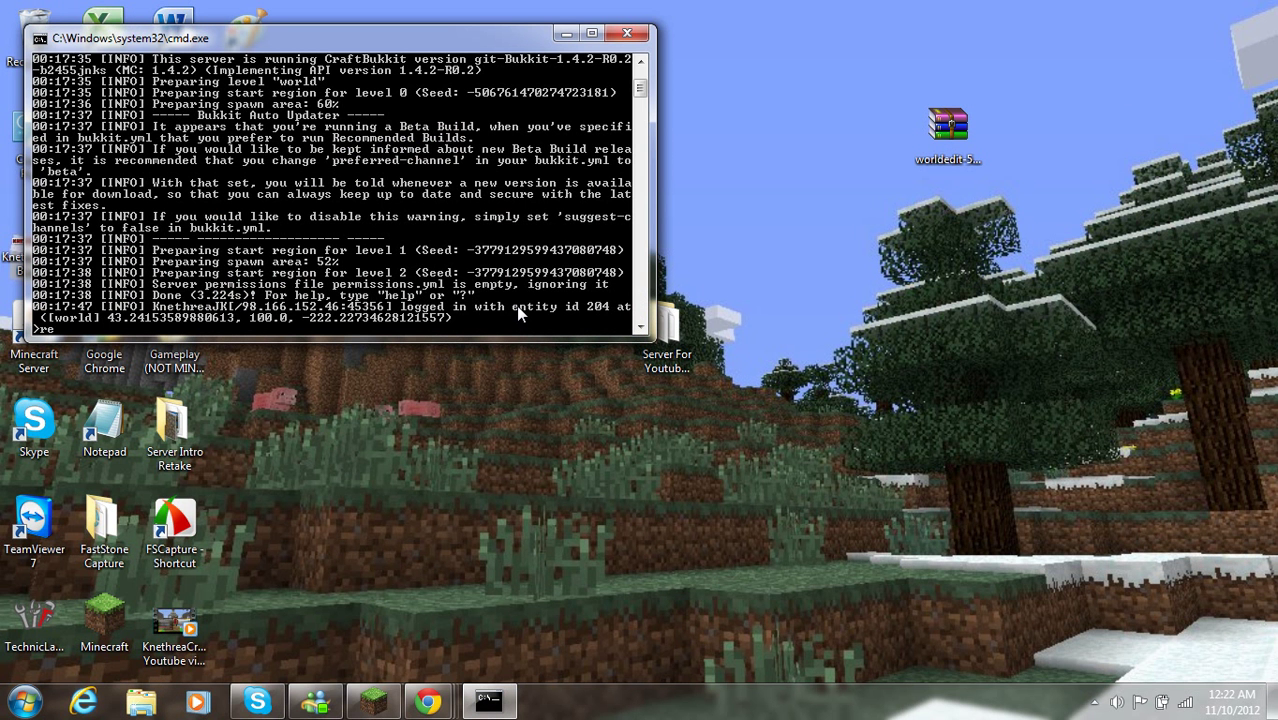
{"action": "type", "text": "all"}
{"action": "key", "text": "Return"}
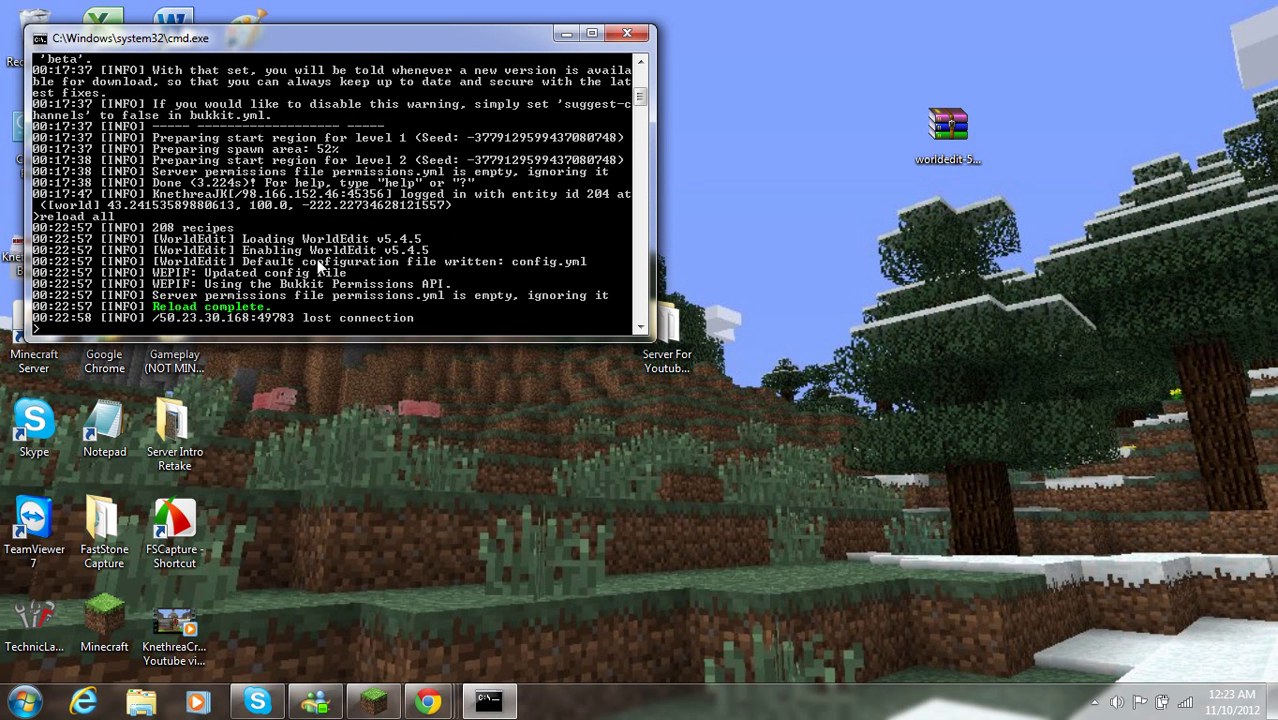
Browse to Server For Youtube Setup > plugins > WorldEdit and attempt opening config.yml
{"action": "left_click_drag", "start_coordinate": [524, 438], "coordinate": [758, 312]}
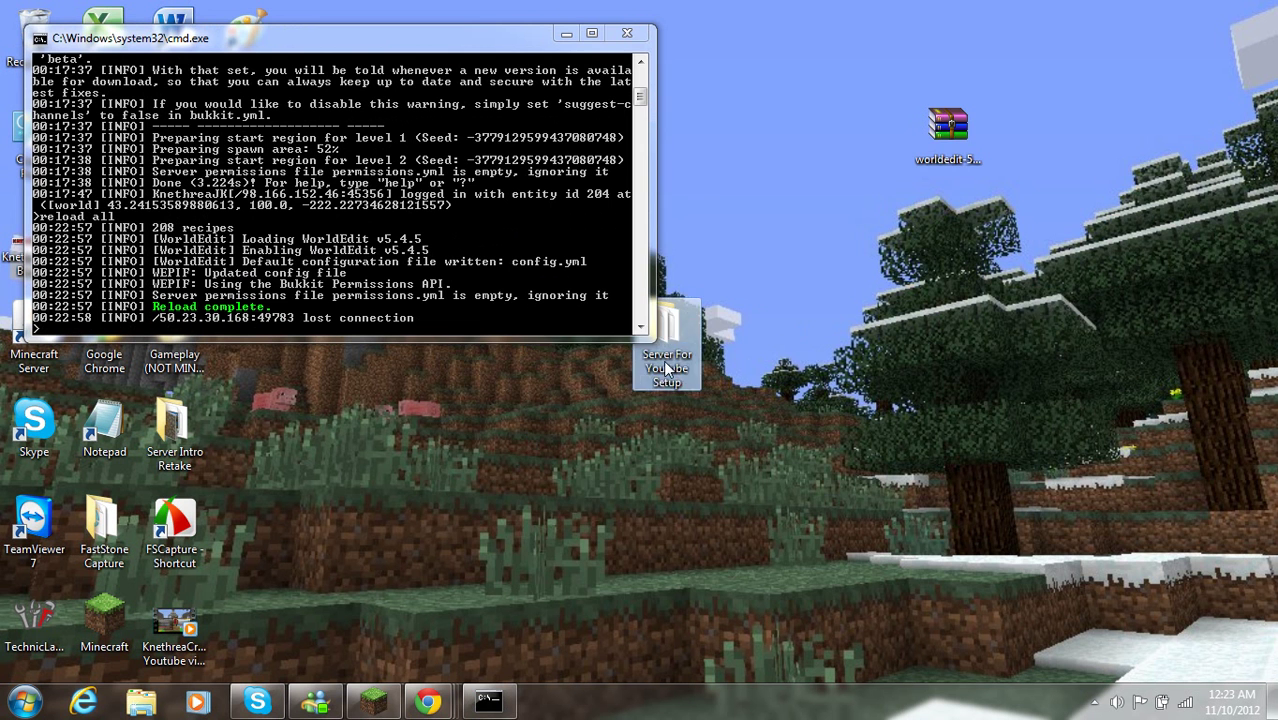
{"action": "double_click", "coordinate": [667, 335]}
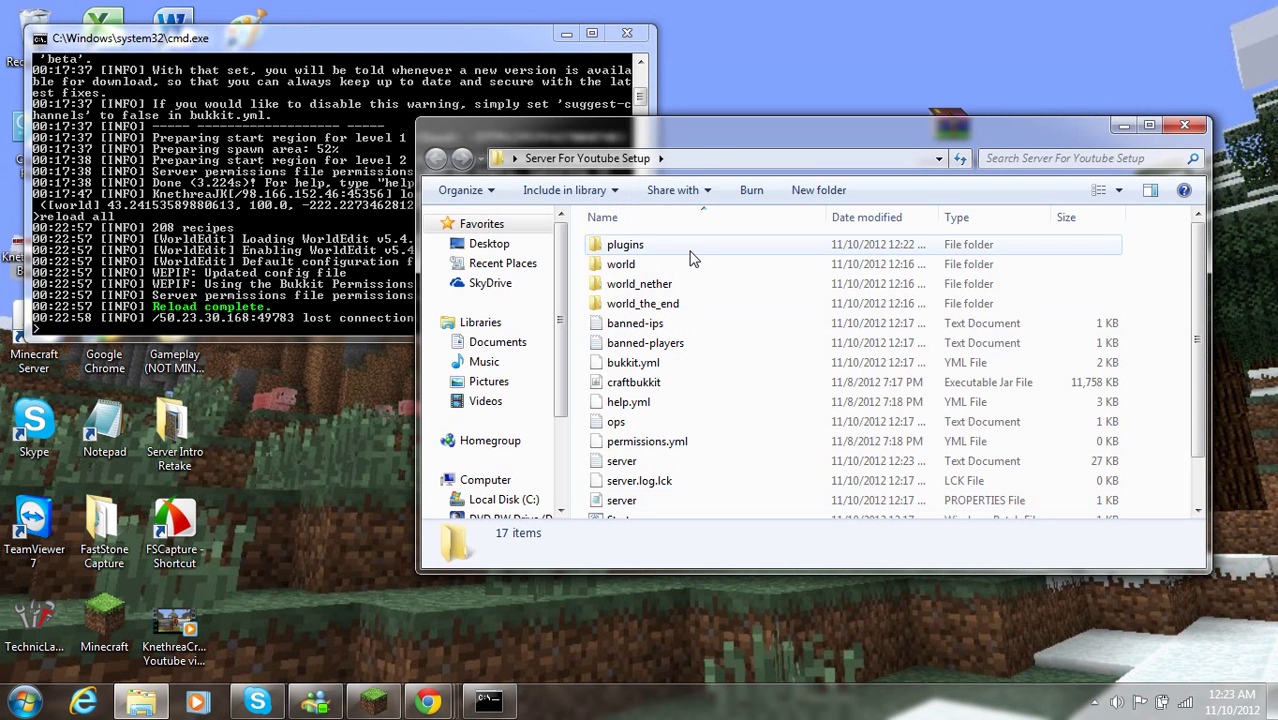
{"action": "double_click", "coordinate": [688, 245]}
{"action": "double_click", "coordinate": [660, 245]}
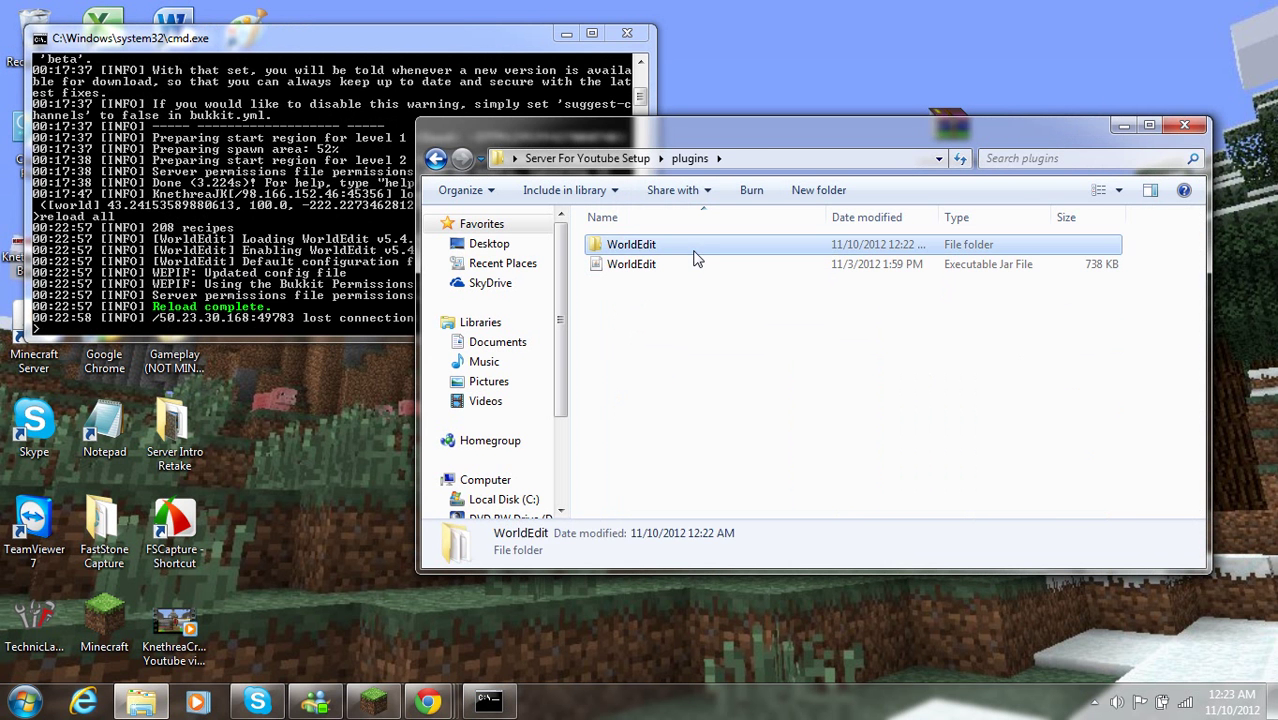
{"action": "double_click", "coordinate": [667, 248]}
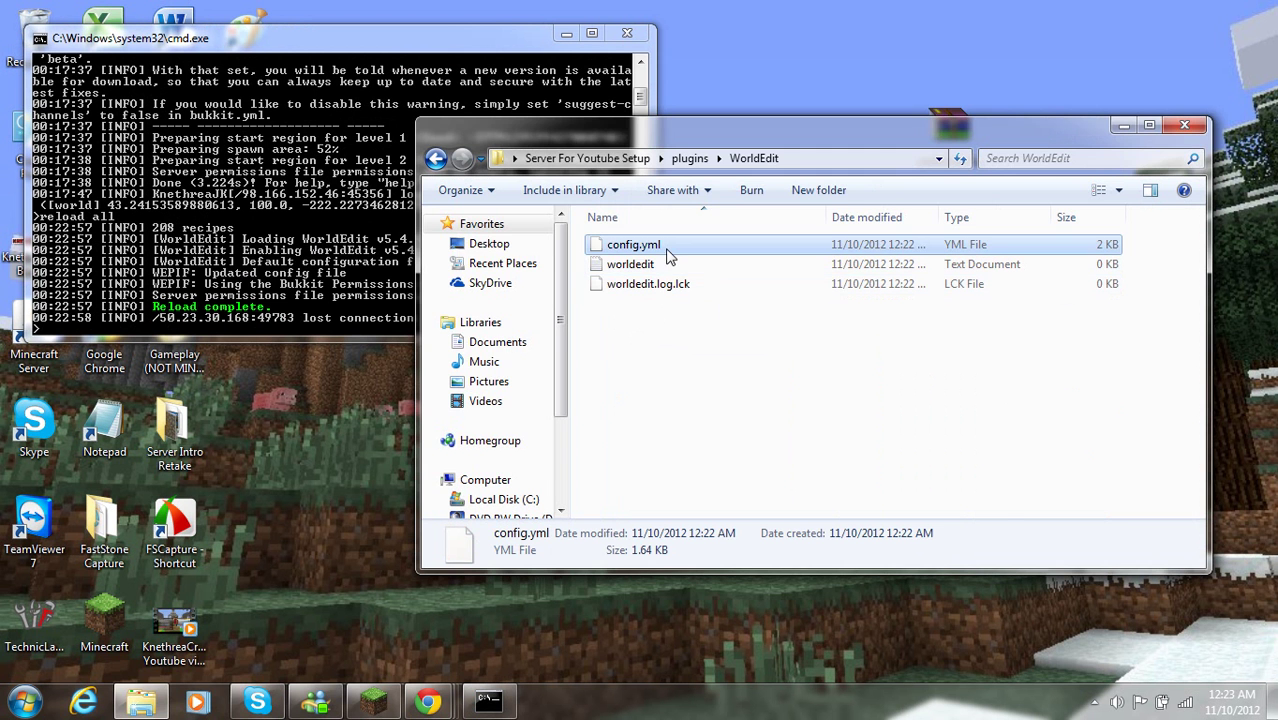
{"action": "left_click", "coordinate": [768, 436]}
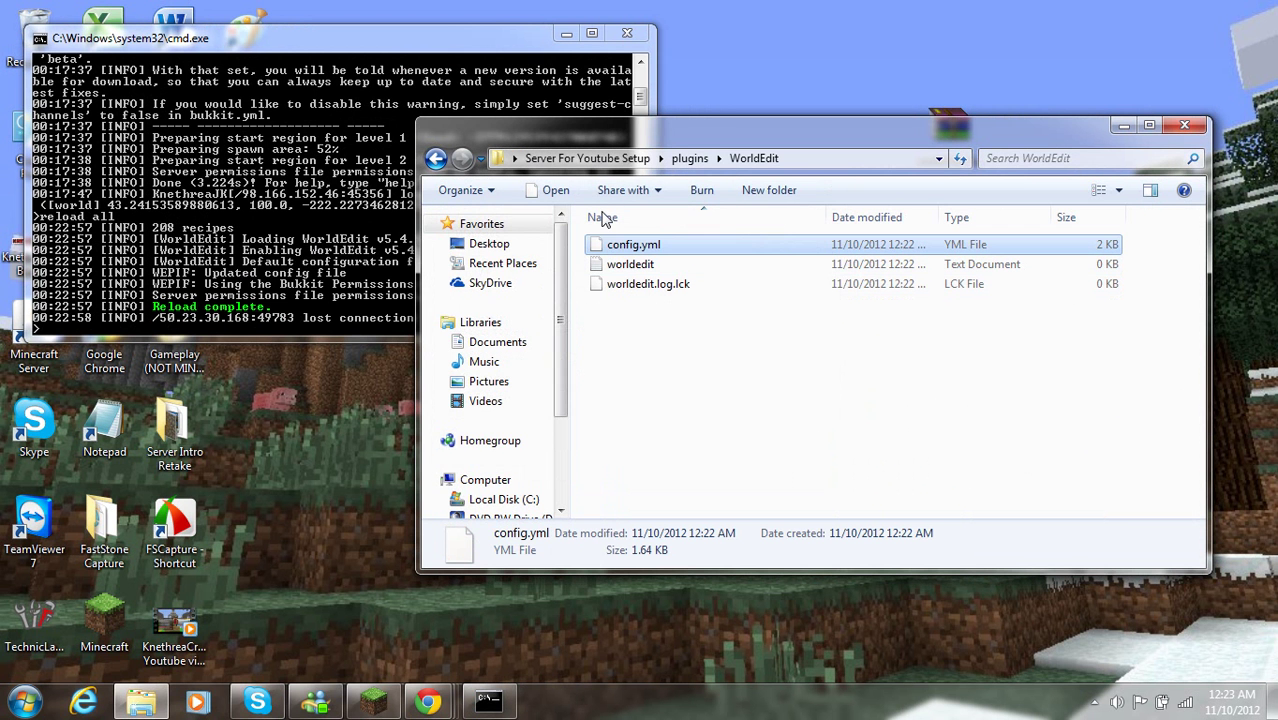
Check worldedit.txt (empty), attempt worldedit.log.lck (unopenable), then select the text file
{"action": "double_click", "coordinate": [630, 265]}
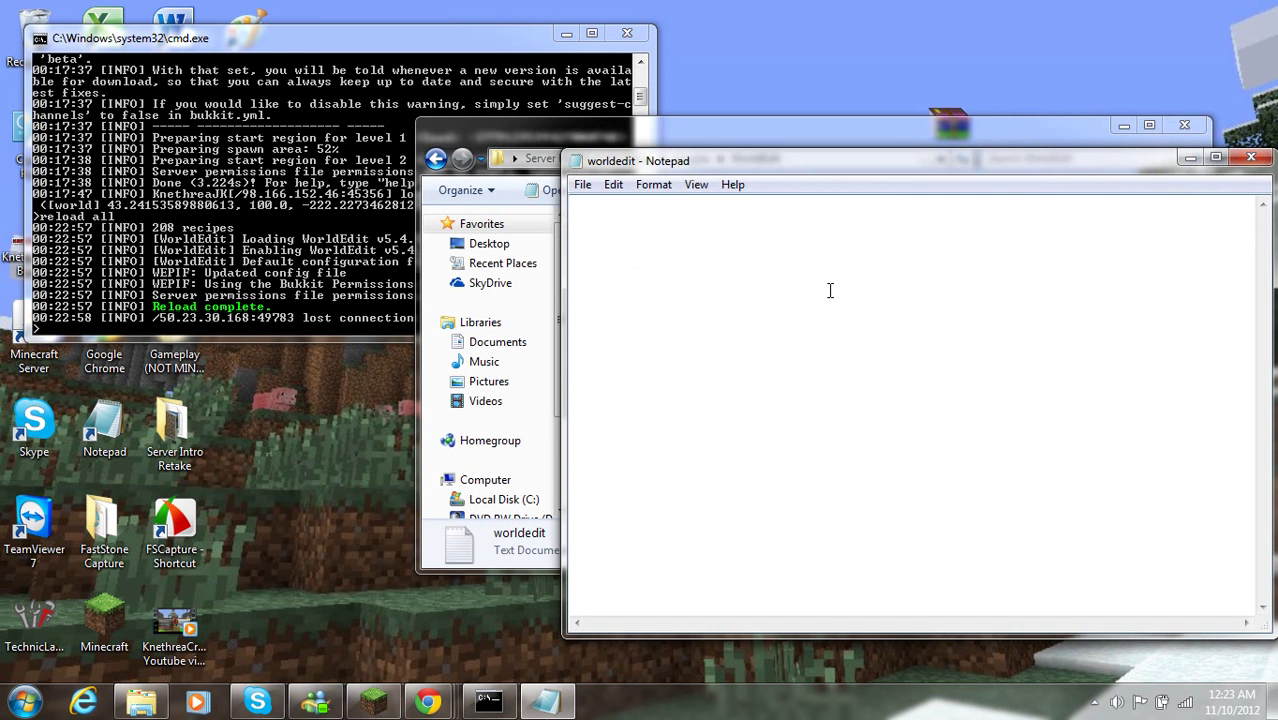
{"action": "left_click", "coordinate": [1251, 157]}
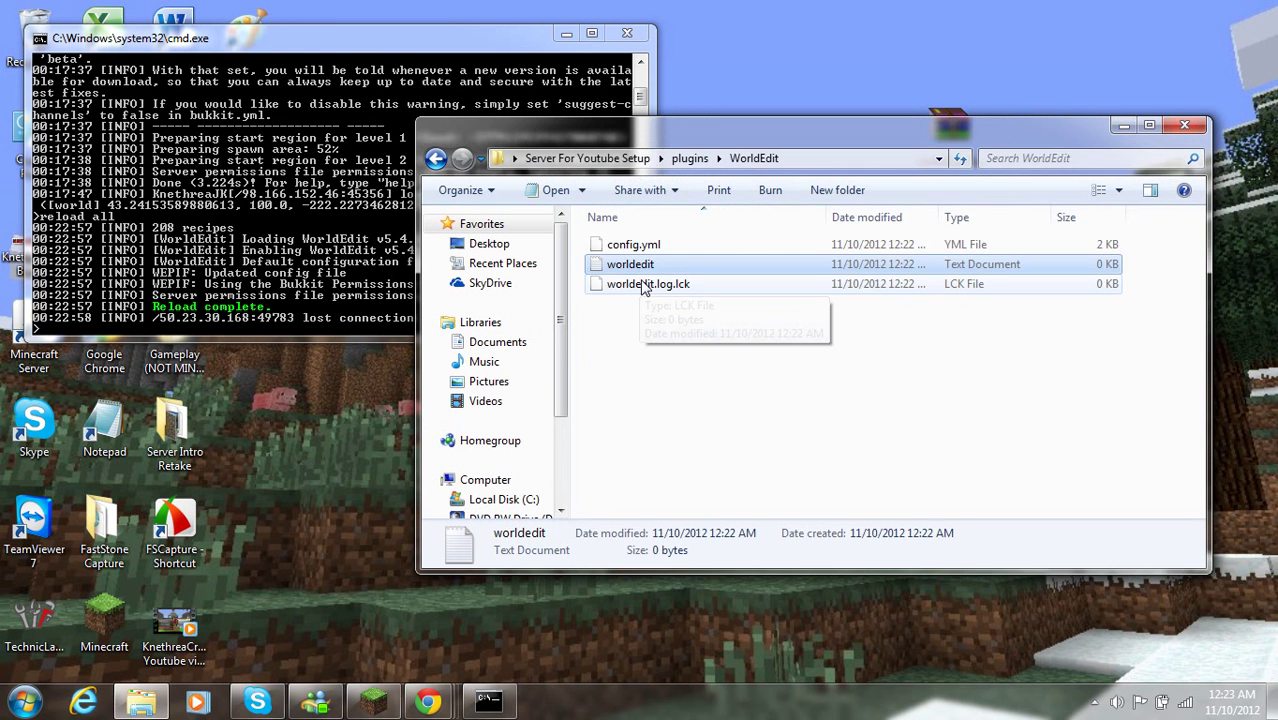
{"action": "double_click", "coordinate": [644, 285]}
{"action": "left_click", "coordinate": [823, 222]}
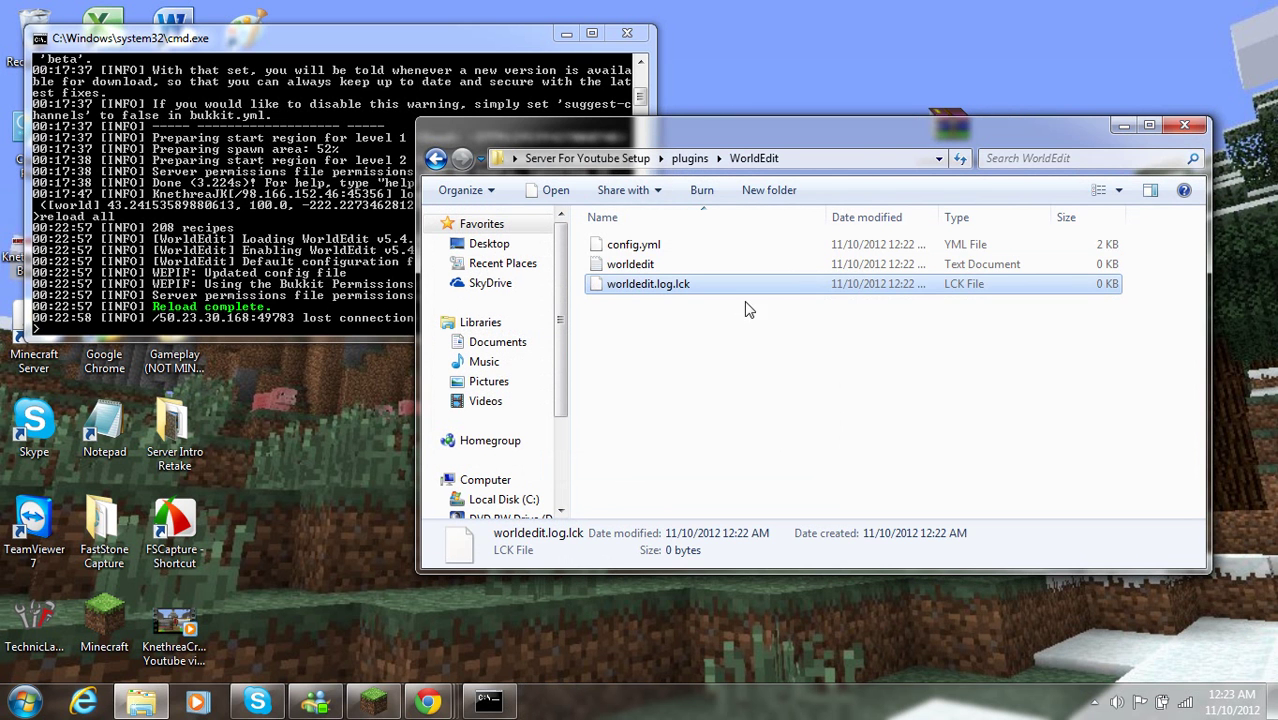
{"action": "left_click", "coordinate": [635, 264], "text": "ctrl"}
{"action": "left_click", "coordinate": [678, 268]}
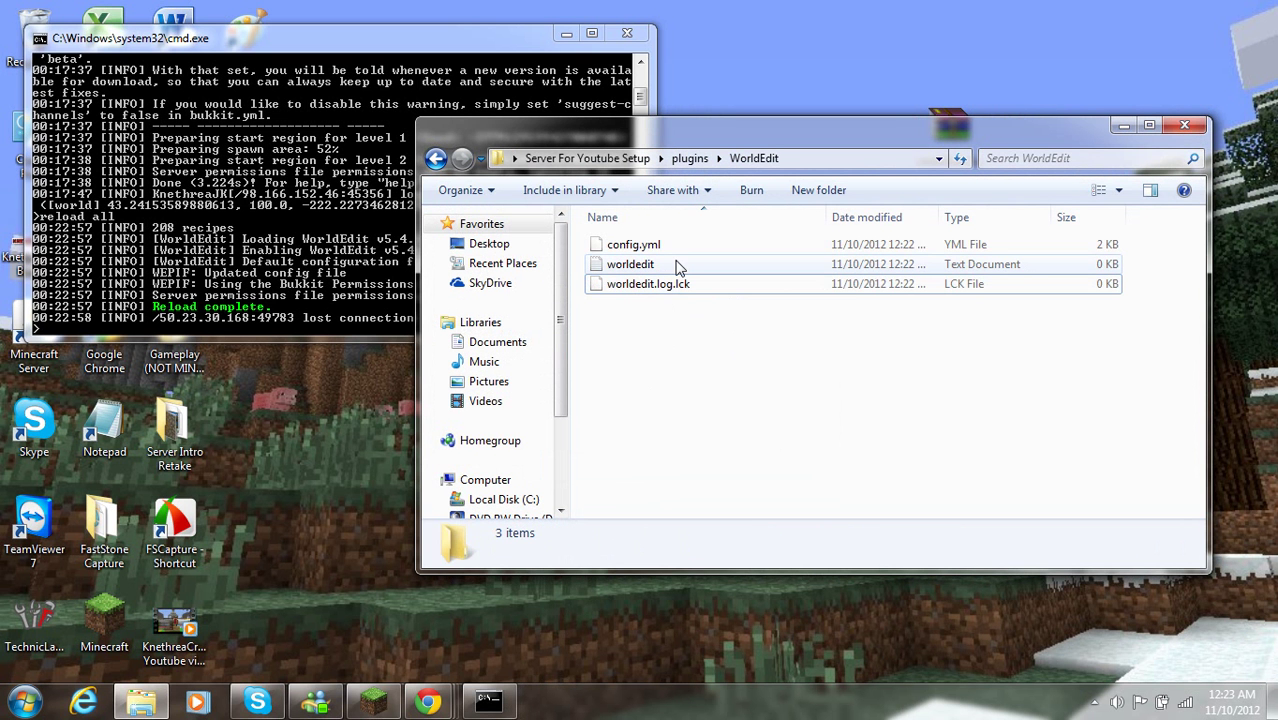
Open config.yml in an enlarged Notepad window and read its header comments
{"action": "left_click_drag", "start_coordinate": [670, 250], "coordinate": [104, 425]}
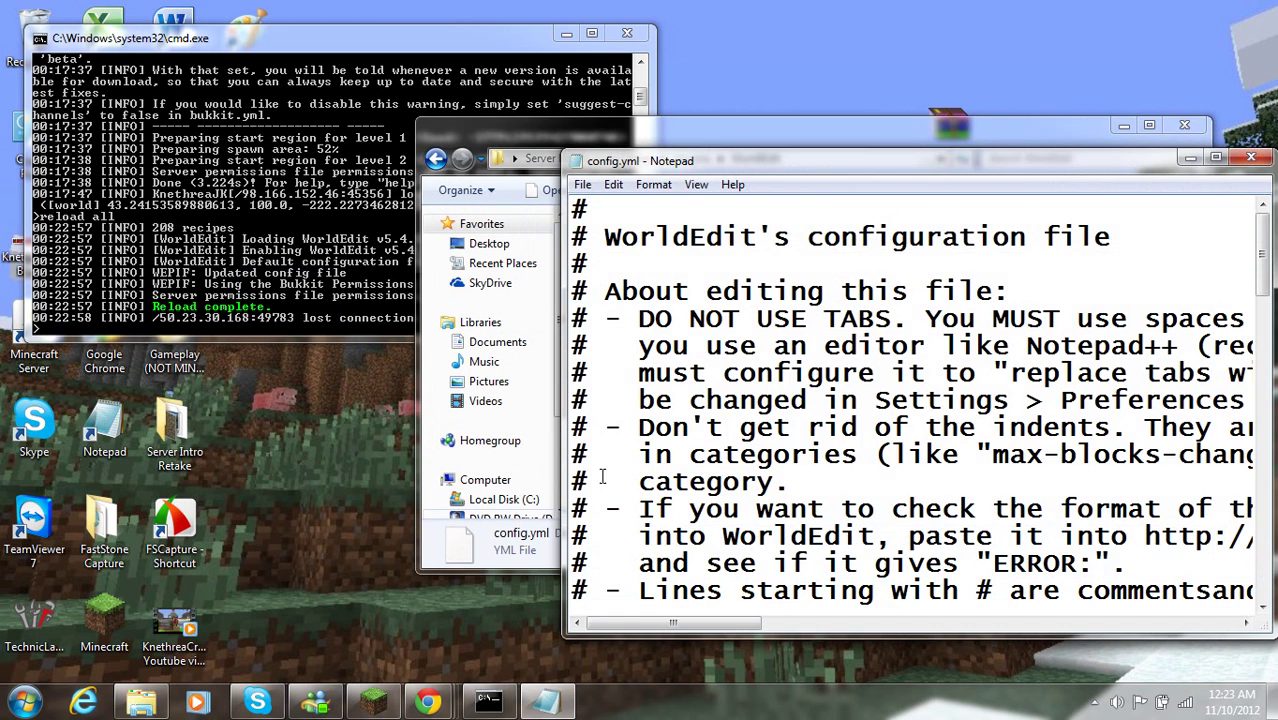
{"action": "left_click", "coordinate": [1211, 150]}
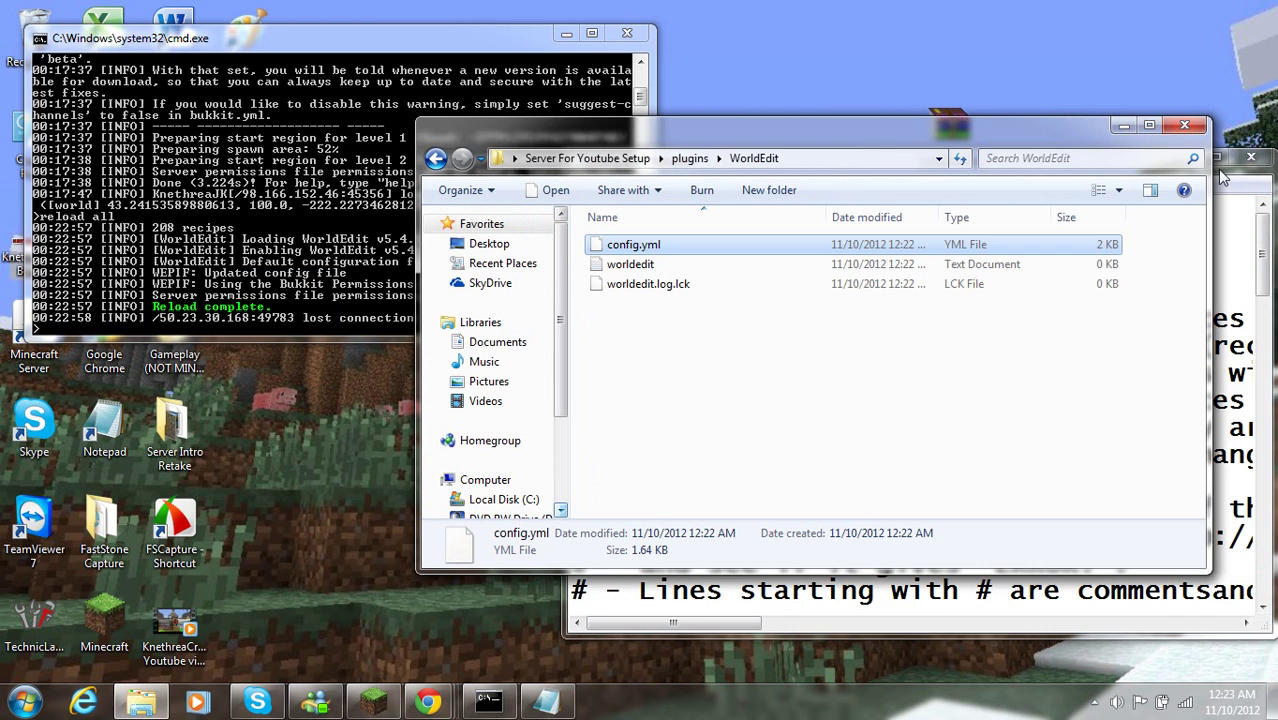
{"action": "left_click", "coordinate": [1216, 157]}
{"action": "scroll", "coordinate": [604, 336], "scroll_direction": "down", "scroll_amount": 4}
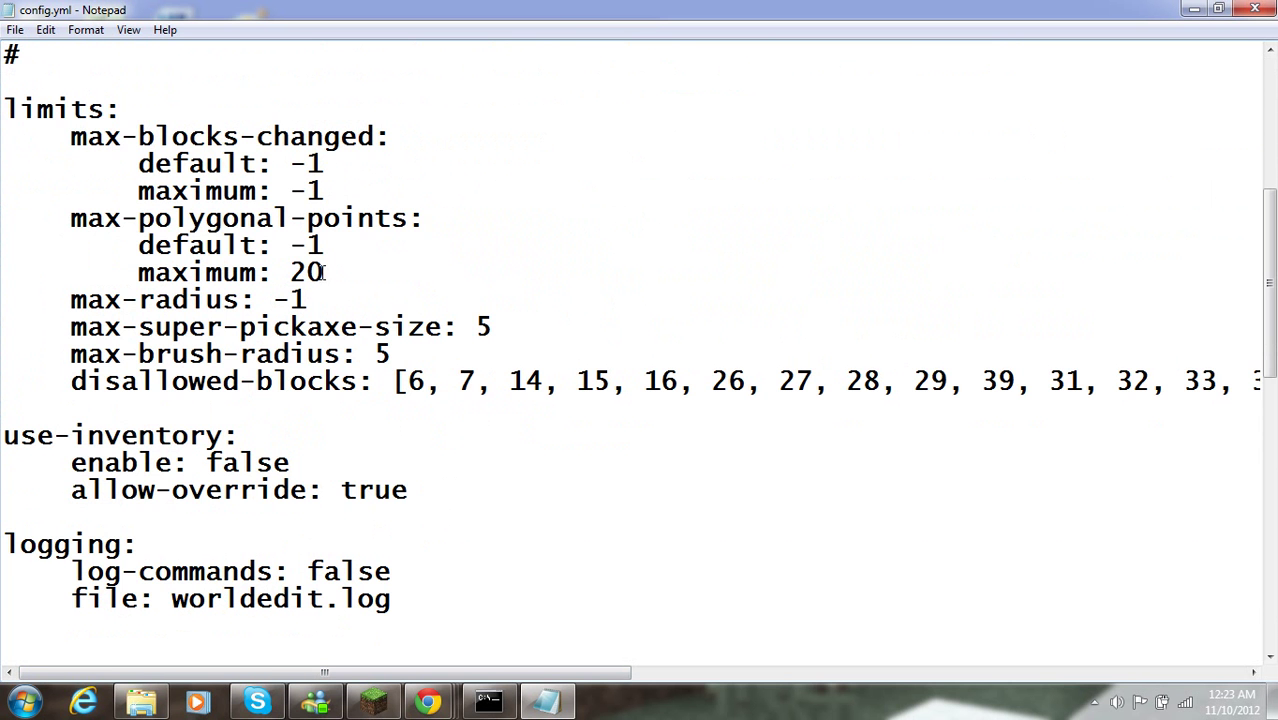
{"action": "scroll", "coordinate": [340, 300], "scroll_direction": "down", "scroll_amount": 10}
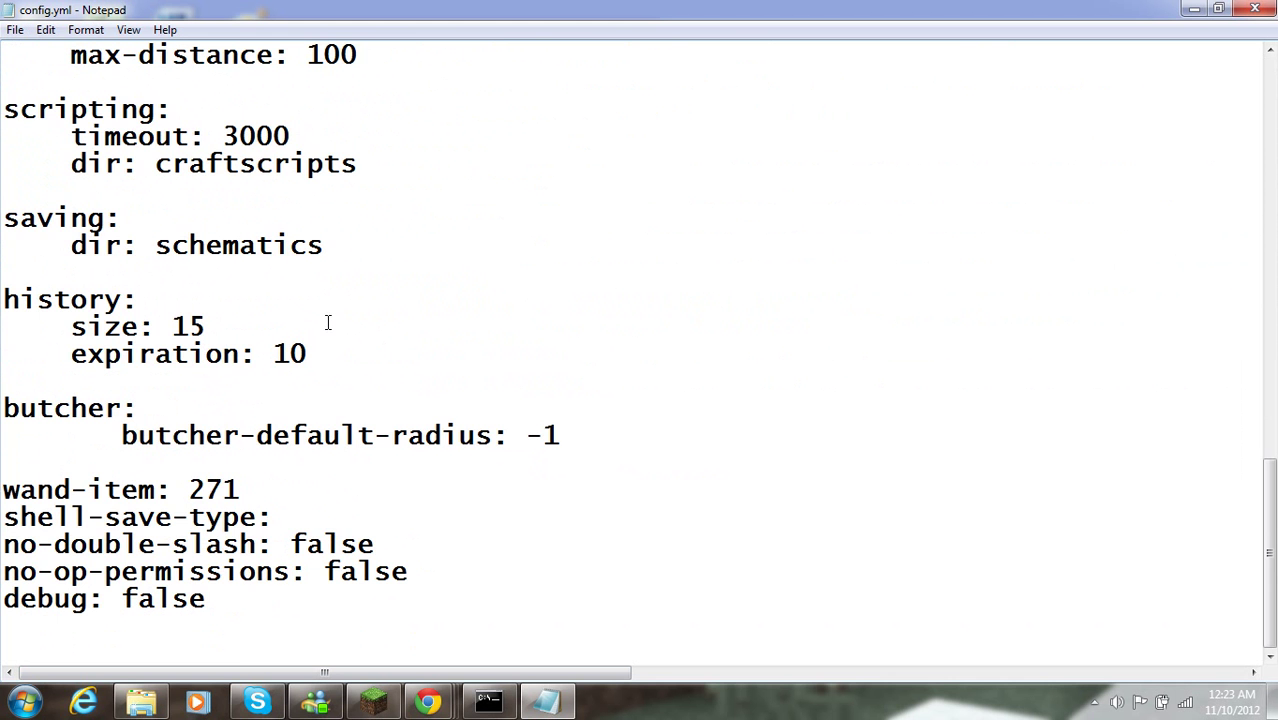
{"action": "scroll", "coordinate": [322, 322], "scroll_direction": "up", "scroll_amount": 7}
{"action": "scroll", "coordinate": [322, 328], "scroll_direction": "down", "scroll_amount": 7}
{"action": "scroll", "coordinate": [319, 336], "scroll_direction": "up", "scroll_amount": 5}
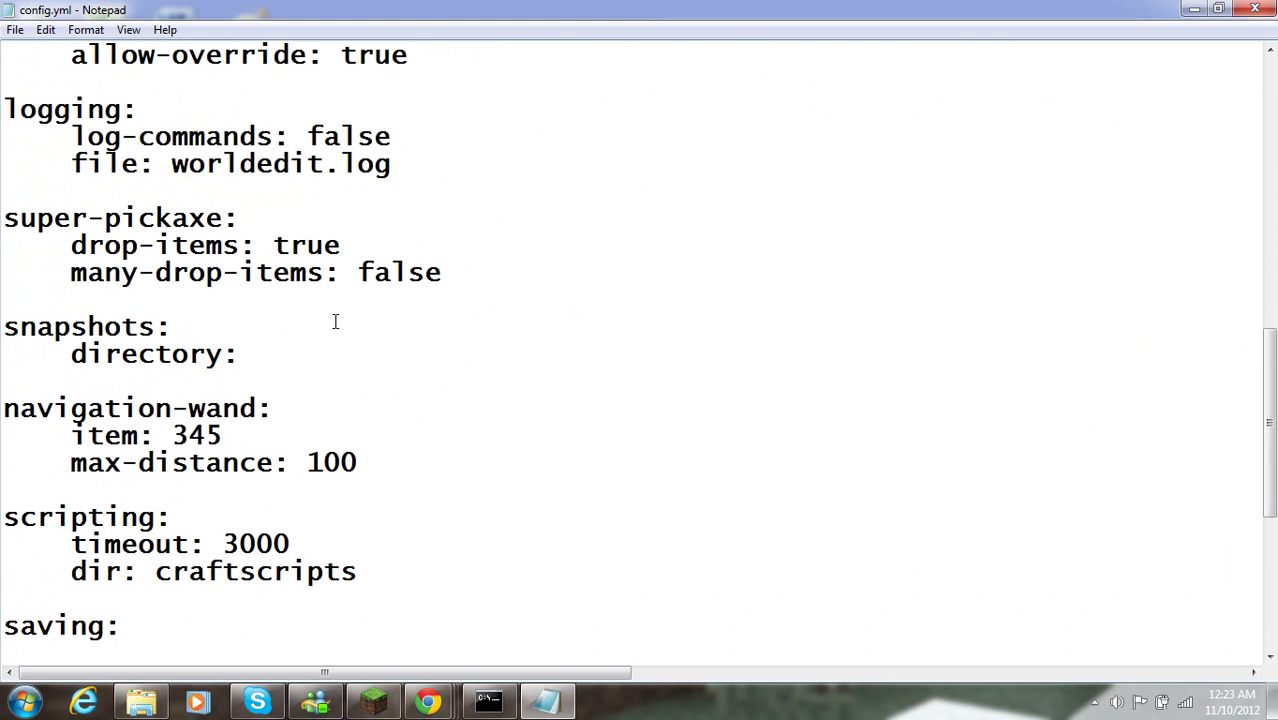
{"action": "scroll", "coordinate": [322, 336], "scroll_direction": "up", "scroll_amount": 10}
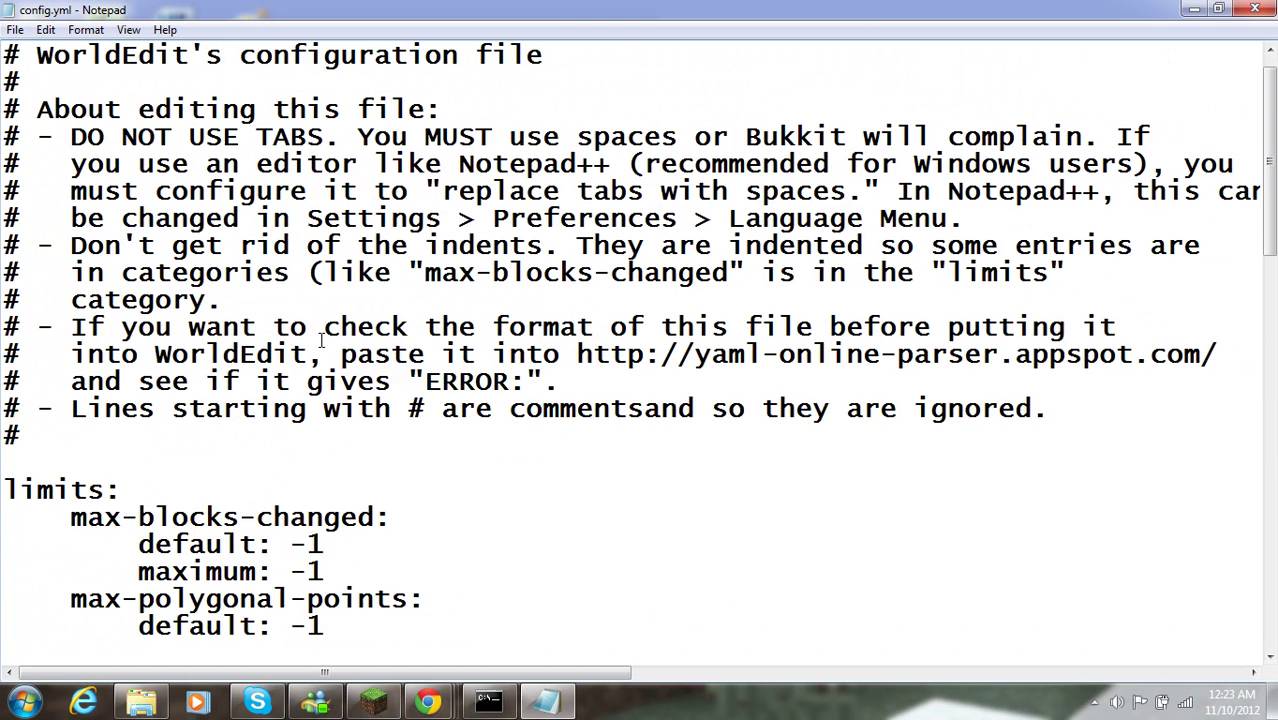
{"action": "scroll", "coordinate": [315, 342], "scroll_direction": "down", "scroll_amount": 5}
{"action": "scroll", "coordinate": [311, 352], "scroll_direction": "up", "scroll_amount": 5}
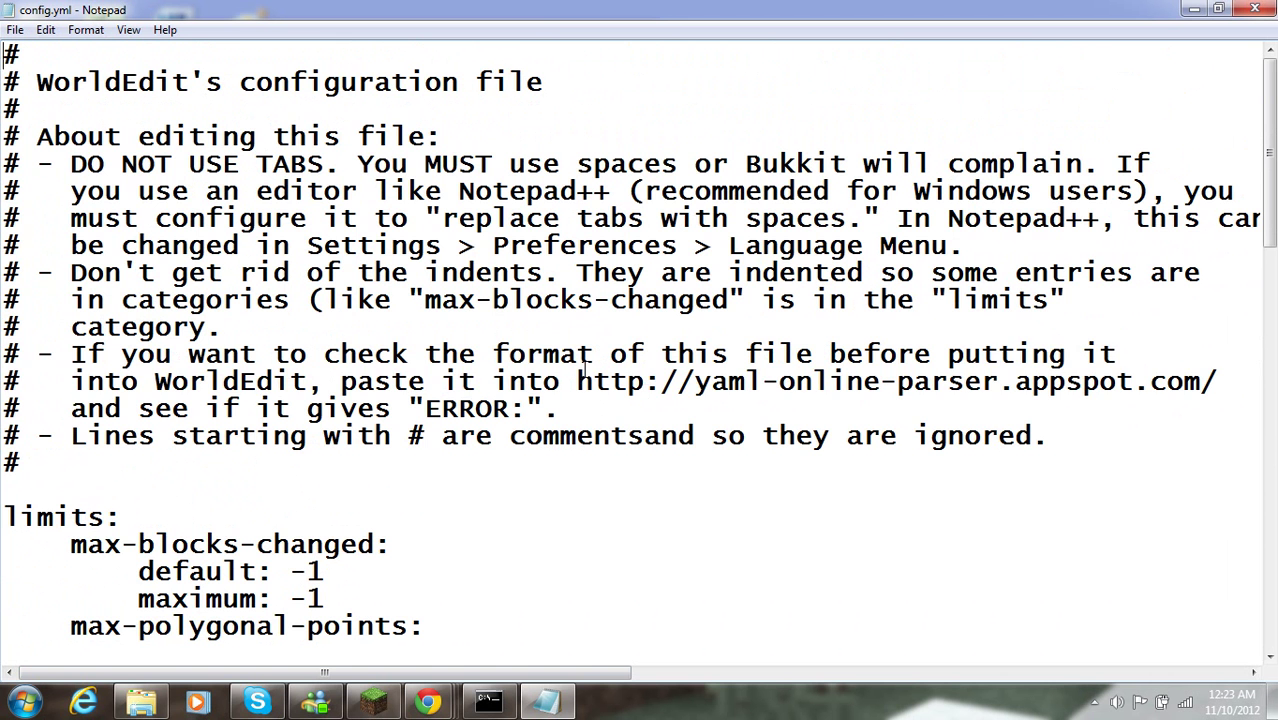
Review the settings down to wand-item: 271, then close Notepad
{"action": "left_click_drag", "start_coordinate": [584, 372], "coordinate": [1170, 372]}
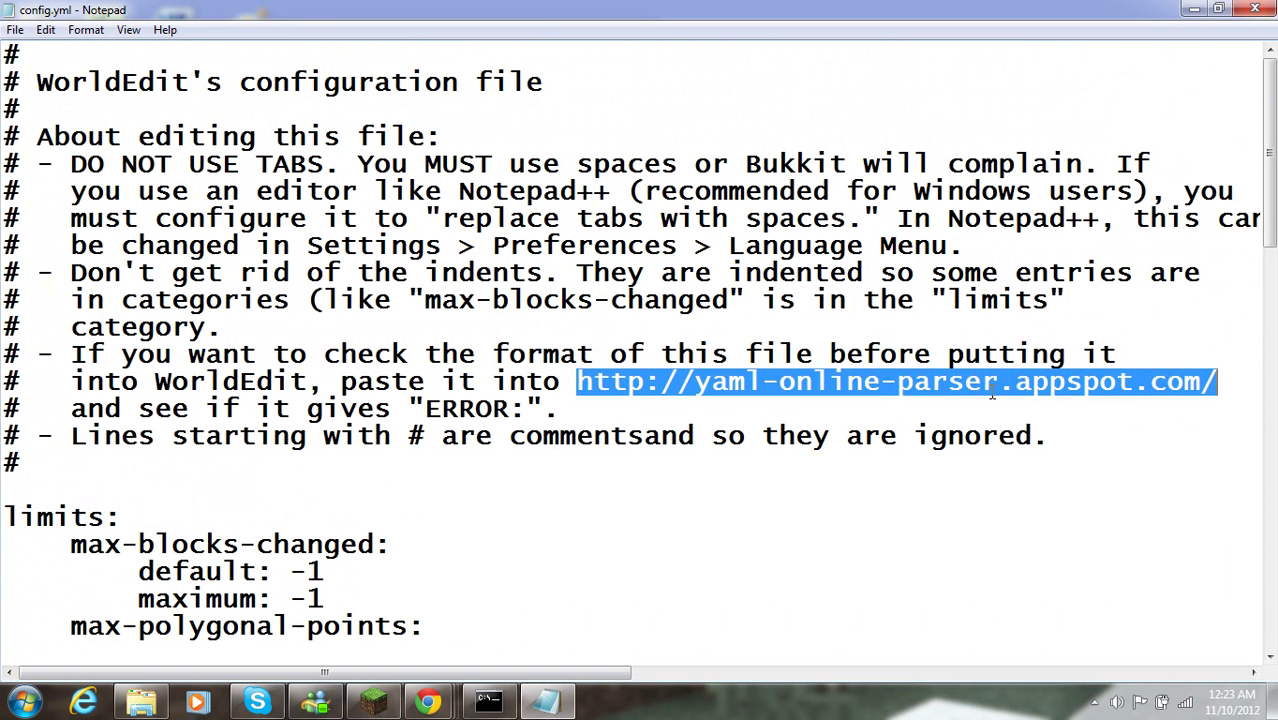
{"action": "left_click", "coordinate": [798, 434]}
{"action": "scroll", "coordinate": [736, 462], "scroll_direction": "down", "scroll_amount": 14}
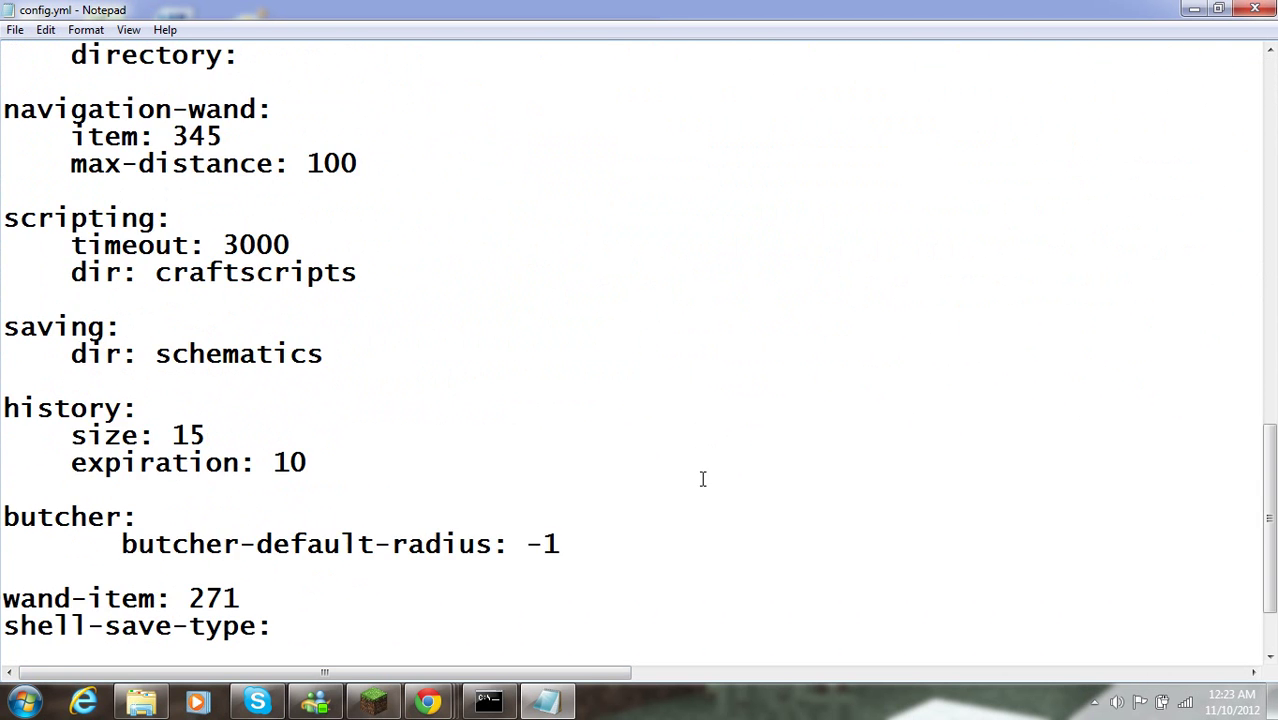
{"action": "scroll", "coordinate": [696, 473], "scroll_direction": "down", "scroll_amount": 2}
{"action": "scroll", "coordinate": [600, 470], "scroll_direction": "up", "scroll_amount": 9}
{"action": "scroll", "coordinate": [593, 476], "scroll_direction": "down", "scroll_amount": 3}
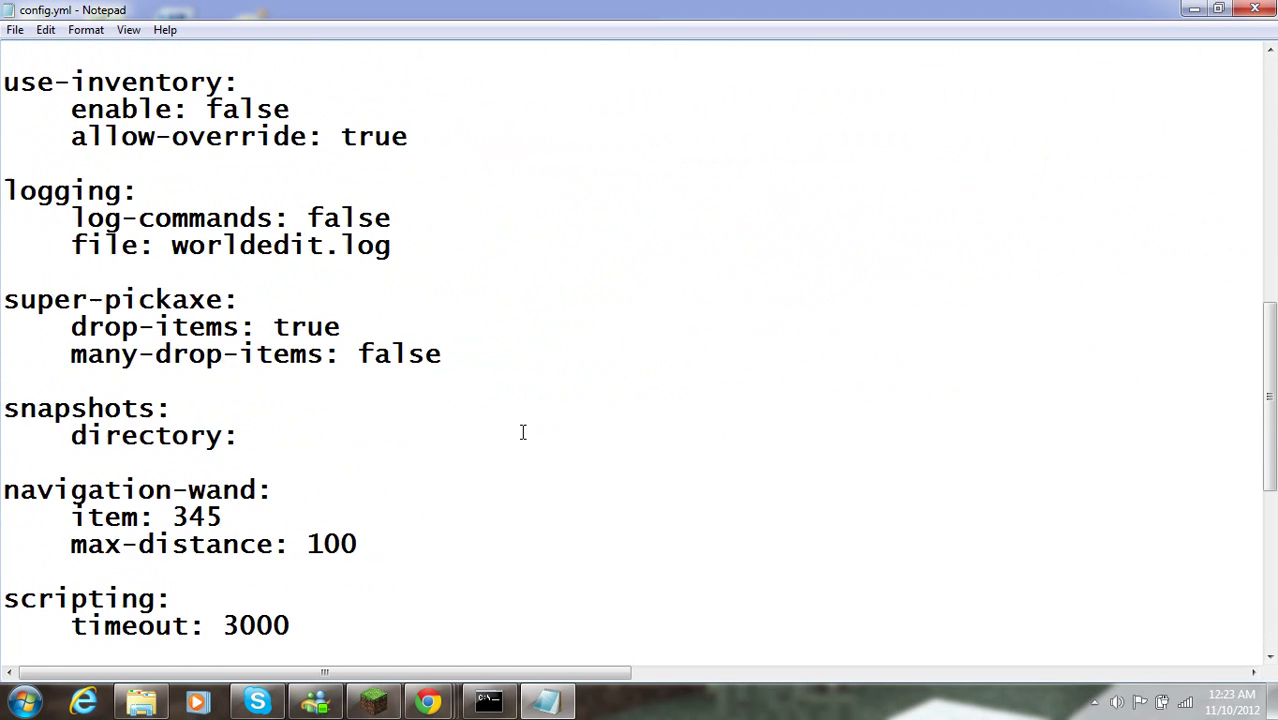
{"action": "scroll", "coordinate": [522, 431], "scroll_direction": "down", "scroll_amount": 4}
{"action": "scroll", "coordinate": [514, 331], "scroll_direction": "up", "scroll_amount": 7}
{"action": "scroll", "coordinate": [300, 200], "scroll_direction": "up", "scroll_amount": 2}
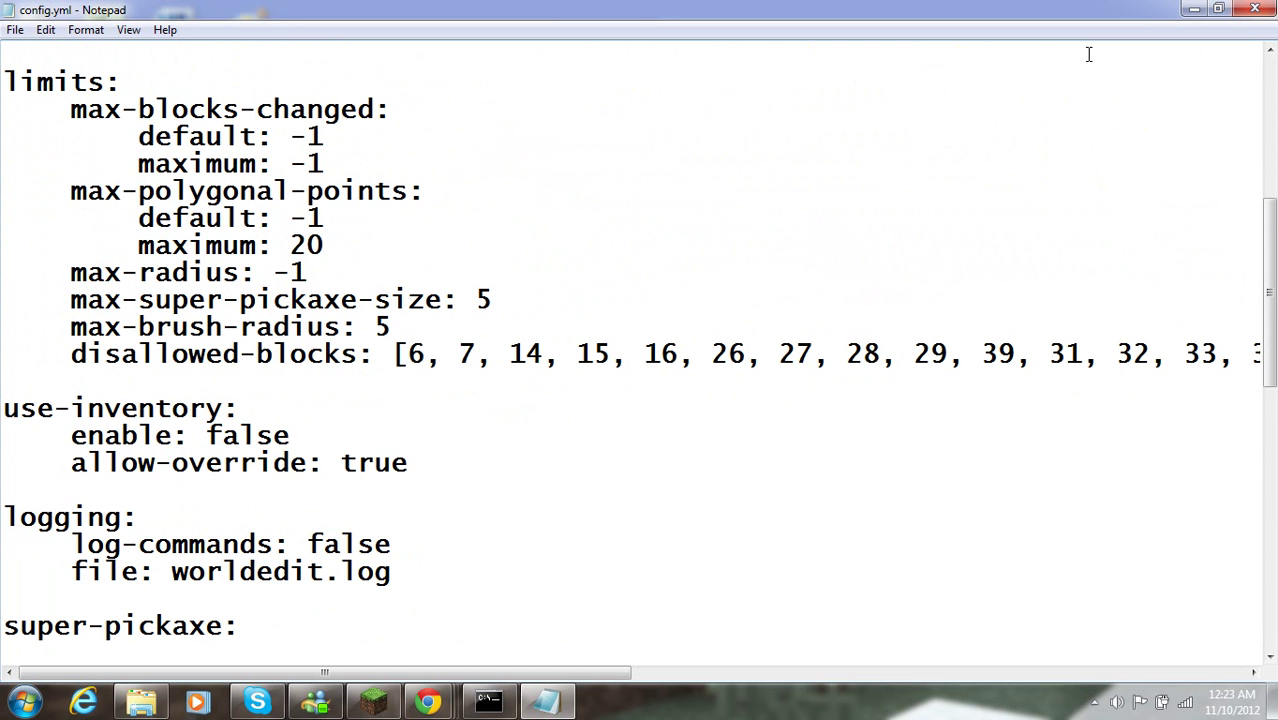
{"action": "left_click", "coordinate": [1252, 9]}
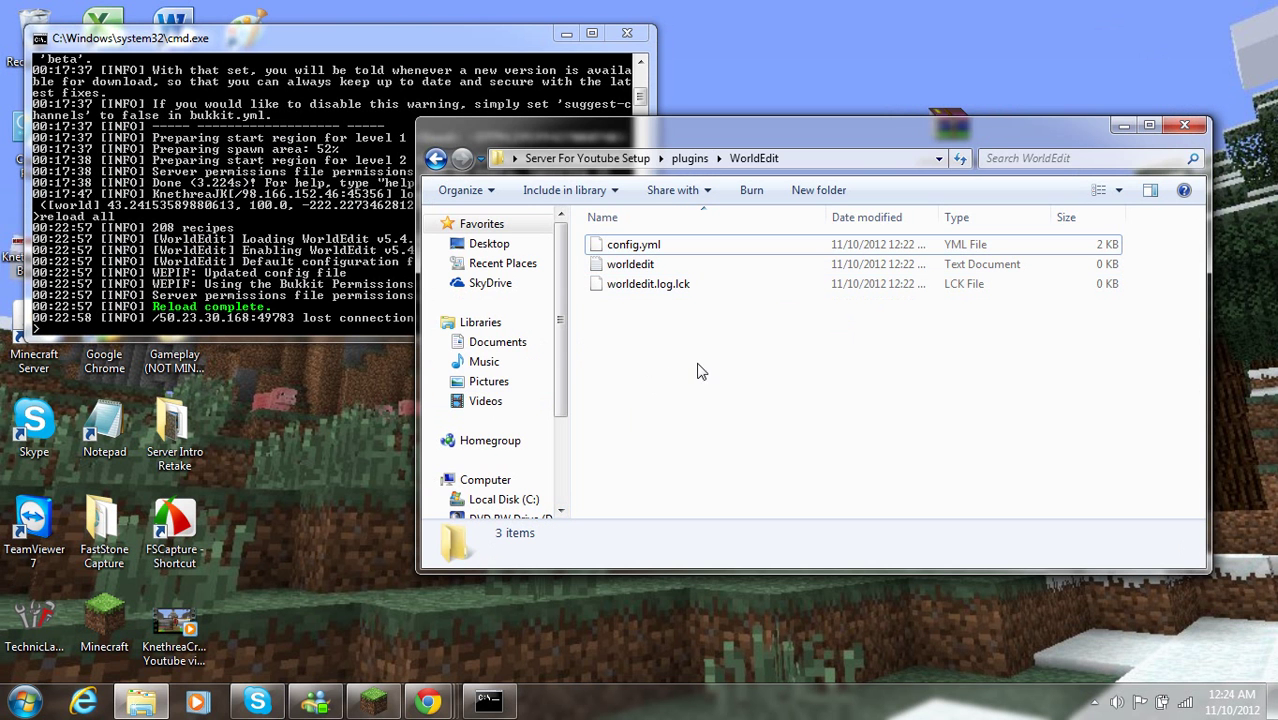
Rerun 'reload all' in the server console so WorldEdit v5.4.5 restarts
{"action": "left_click", "coordinate": [97, 238]}
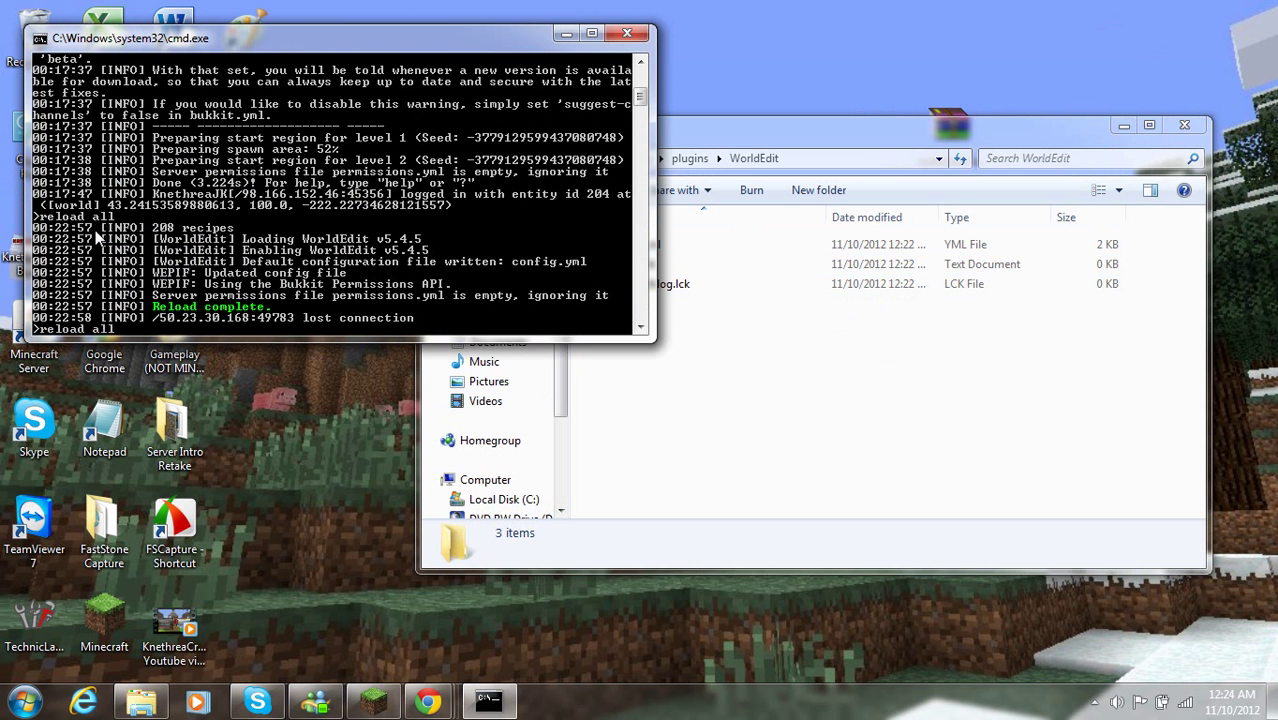
{"action": "key", "text": "Return"}
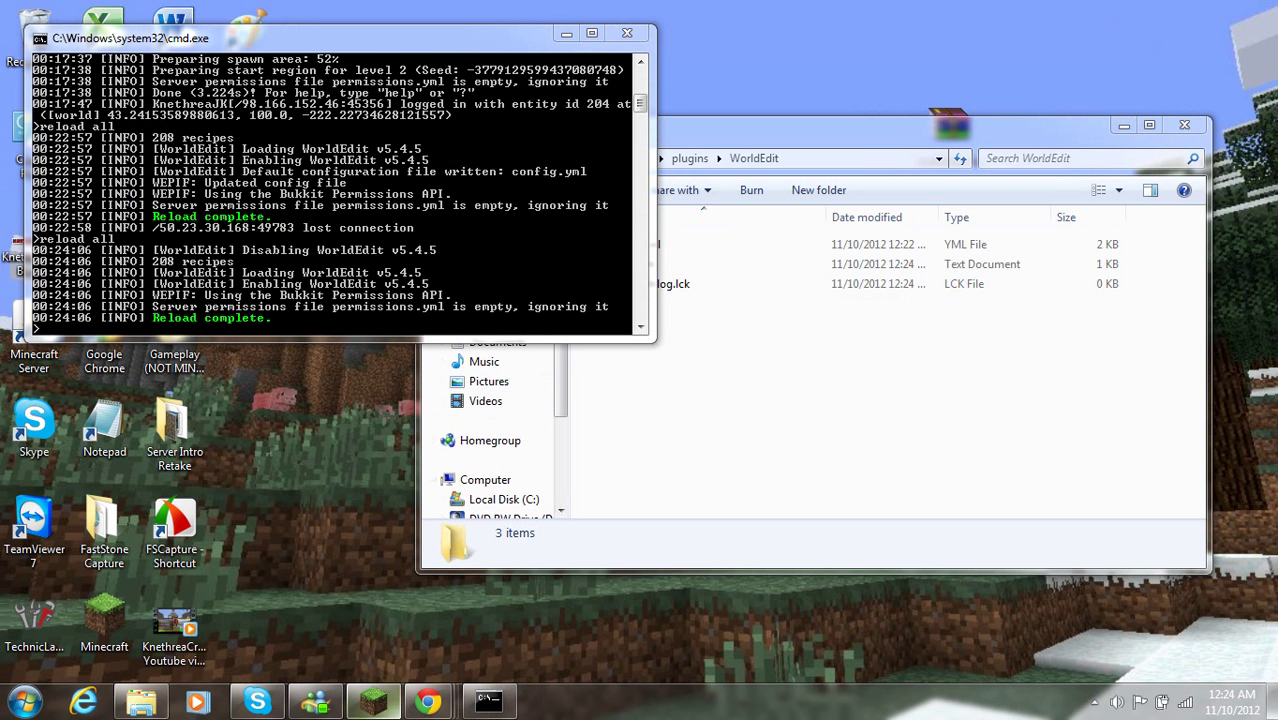
Resume Minecraft and run /time set 0 to turn the night into daylight
{"action": "left_click", "coordinate": [373, 702]}
{"action": "left_click", "coordinate": [723, 229]}
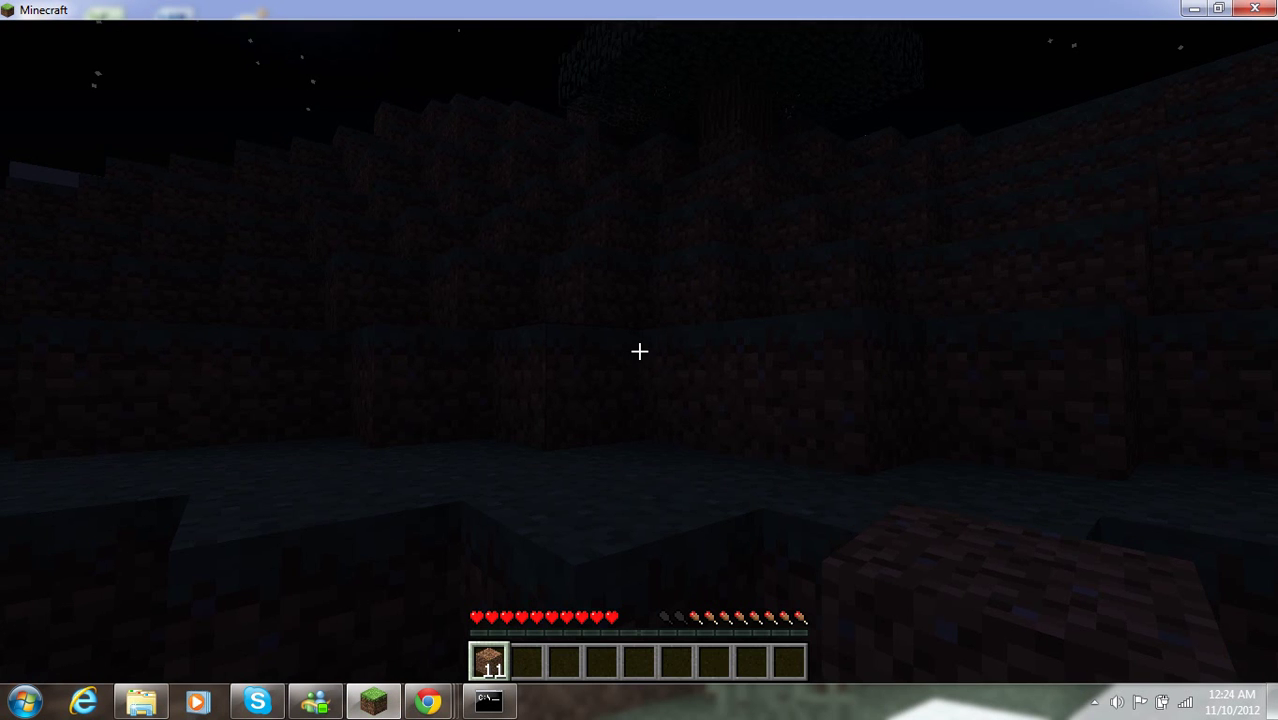
{"action": "key", "text": "slash"}
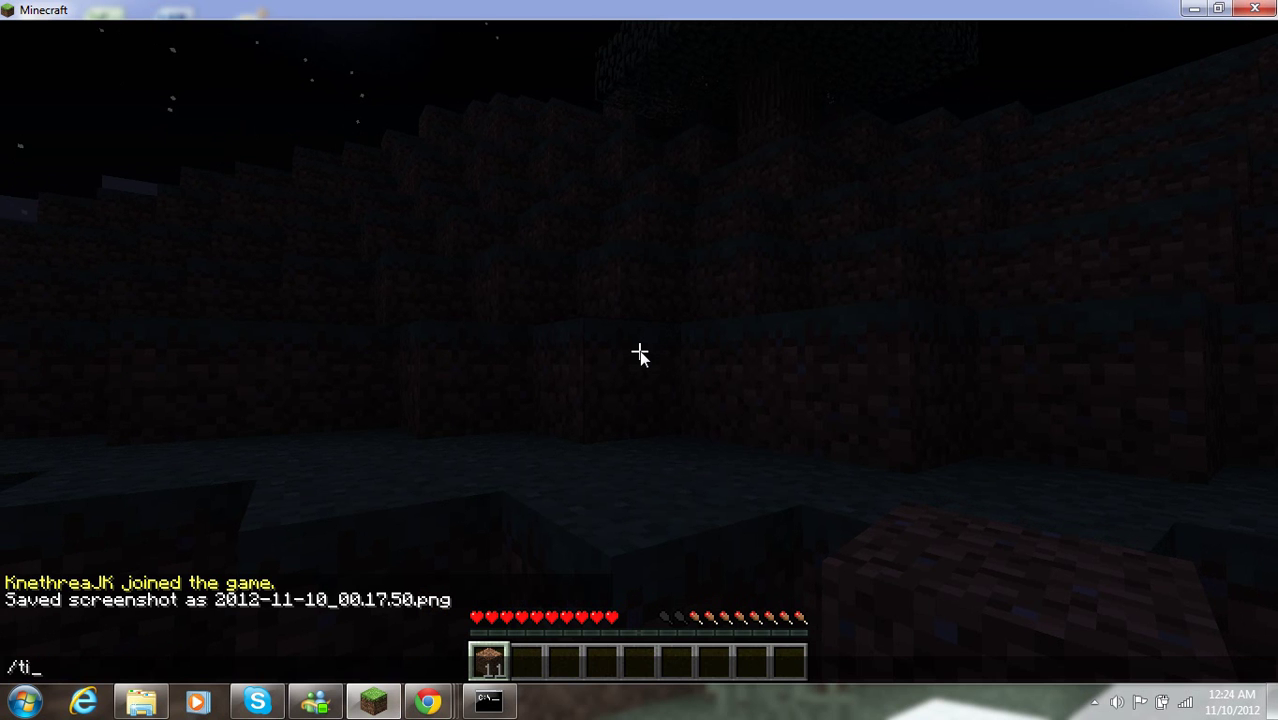
{"action": "key", "text": "Return"}
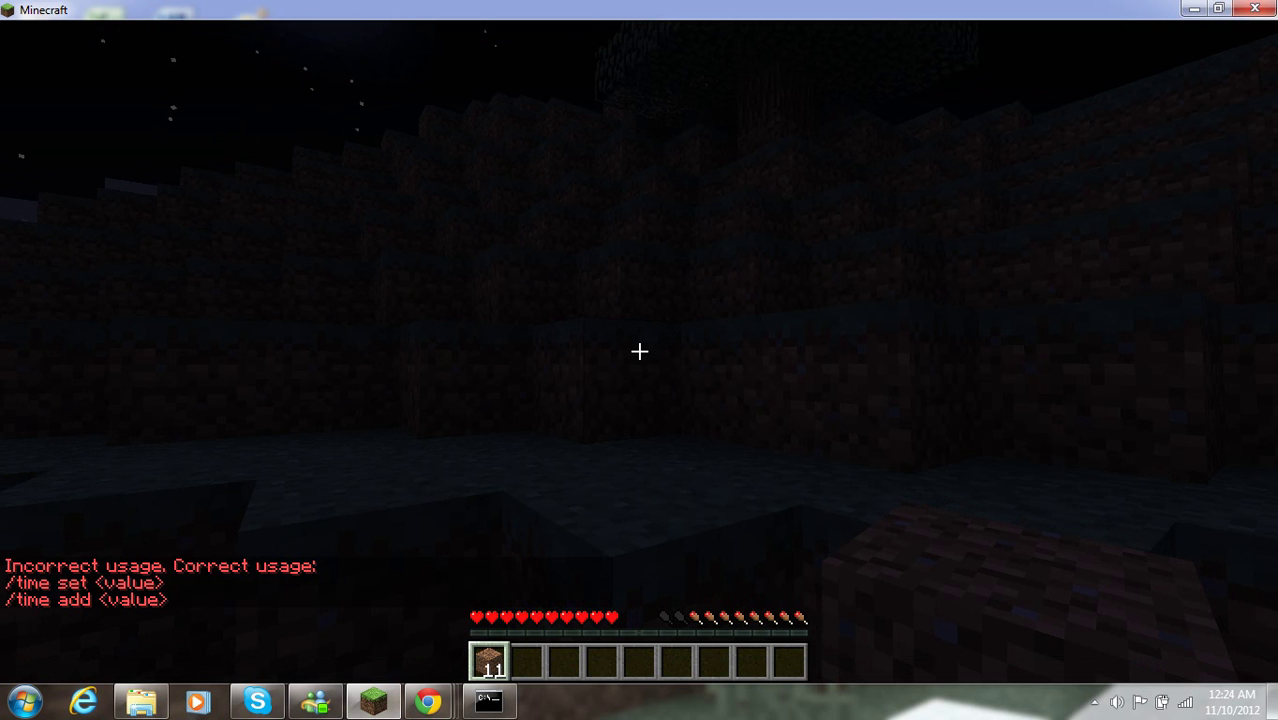
{"action": "key", "text": "slash"}
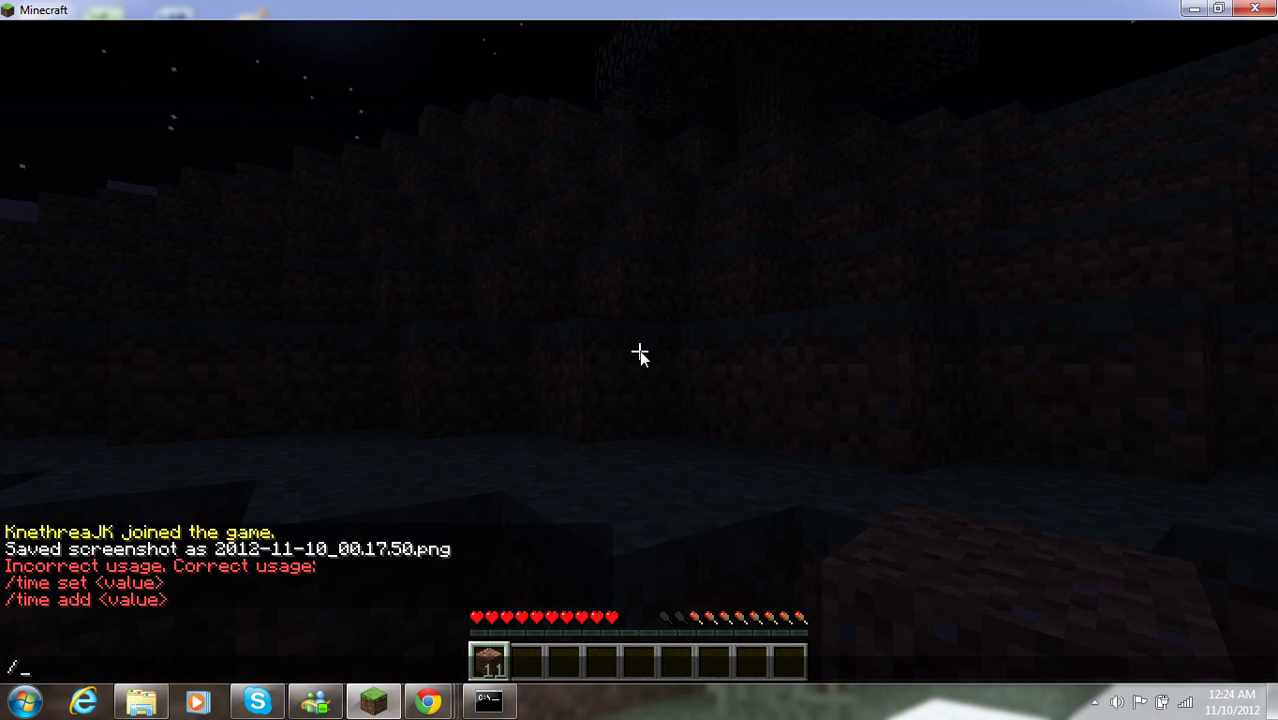
{"action": "type", "text": "time set 0"}
{"action": "key", "text": "Return"}
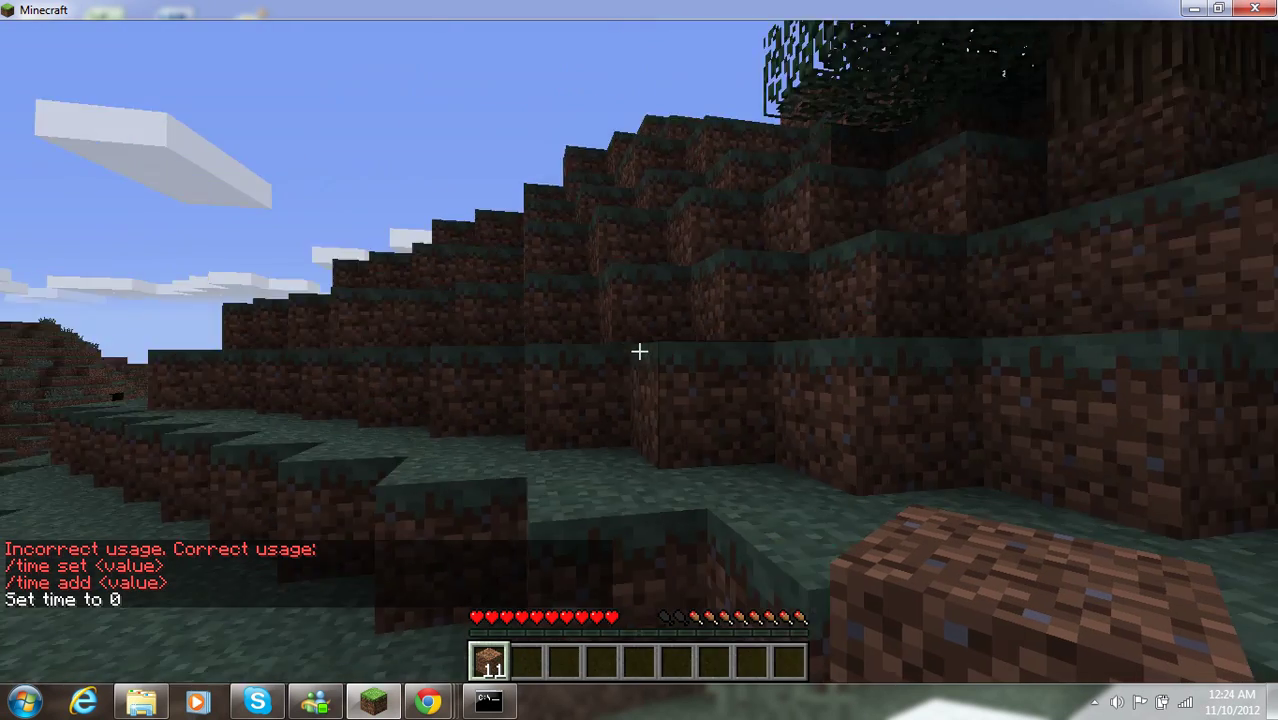
{"action": "key", "text": "F3"}
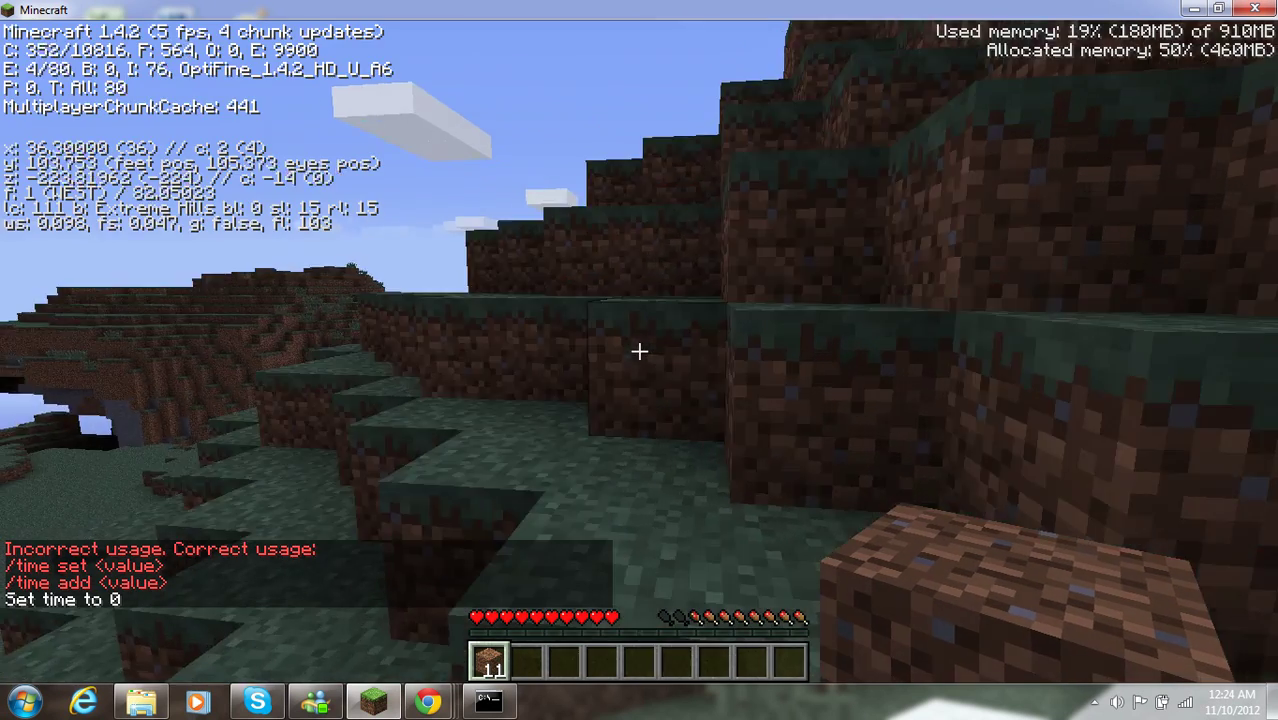
{"action": "key", "text": "F3"}
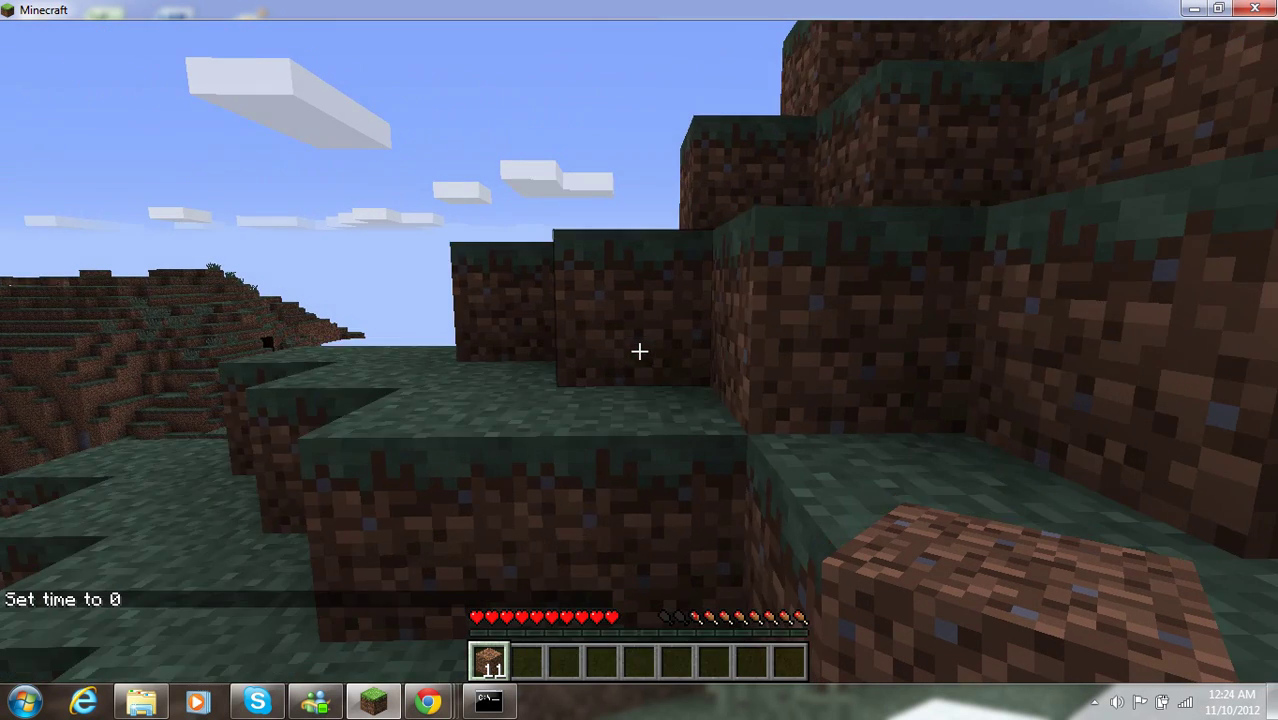
Walk toward the dirt wall, then view and close the Video Settings
{"action": "key", "text": "w"}
{"action": "key", "text": "Escape"}
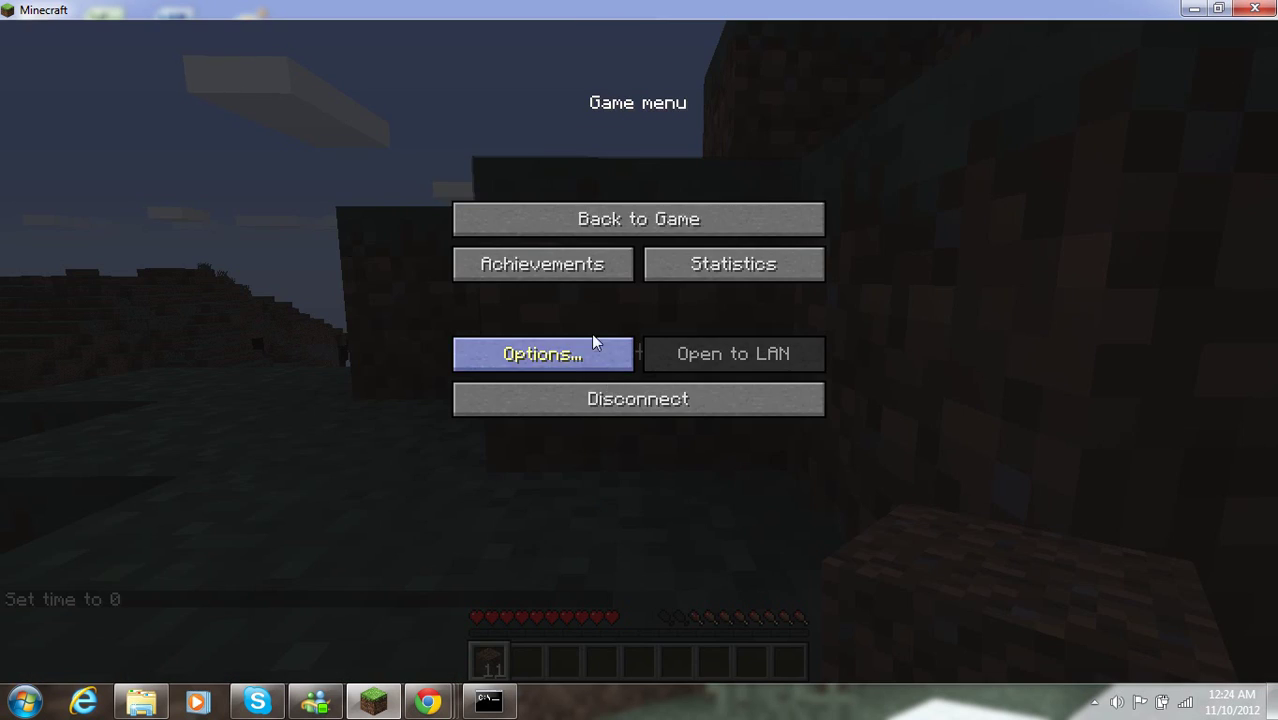
{"action": "left_click", "coordinate": [595, 356]}
{"action": "left_click", "coordinate": [597, 319]}
{"action": "key", "text": "Escape"}
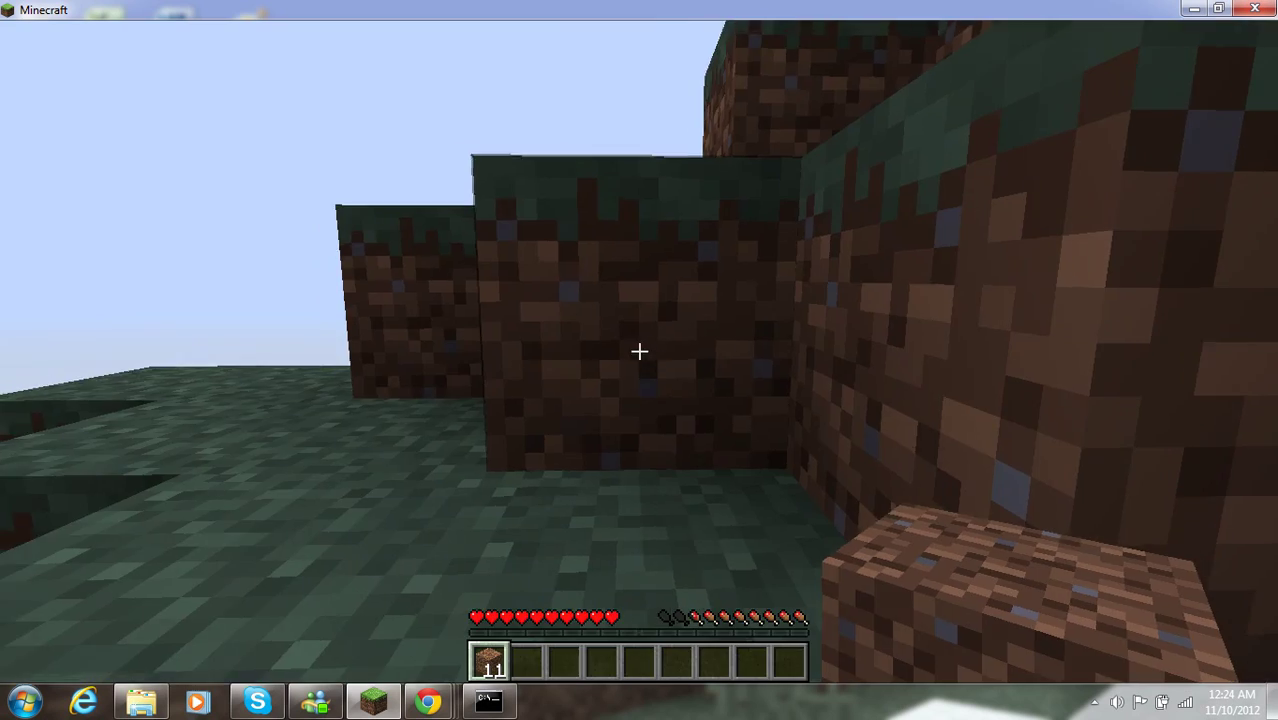
Place and break a dirt block, fall off the edge, and respawn
{"action": "right_click", "coordinate": [639, 351]}
{"action": "key", "text": "s"}
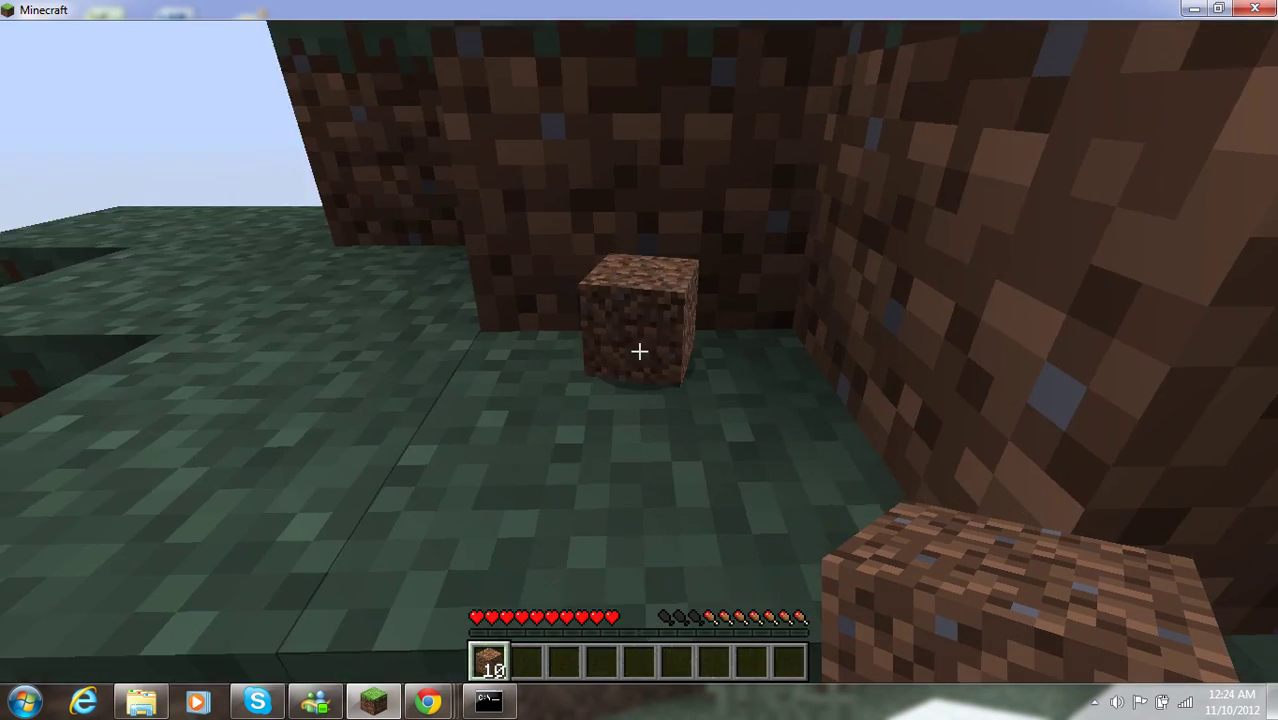
{"action": "left_click", "coordinate": [639, 351]}
{"action": "key", "text": "w"}
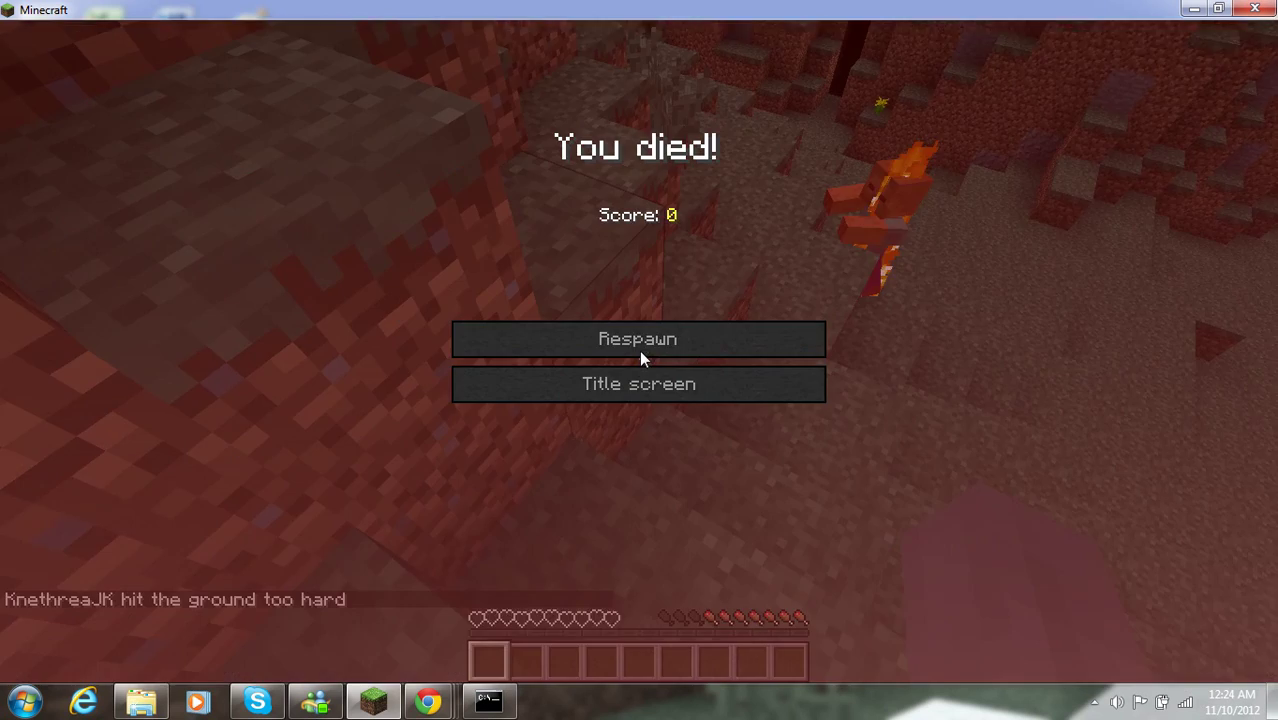
{"action": "left_click", "coordinate": [596, 343]}
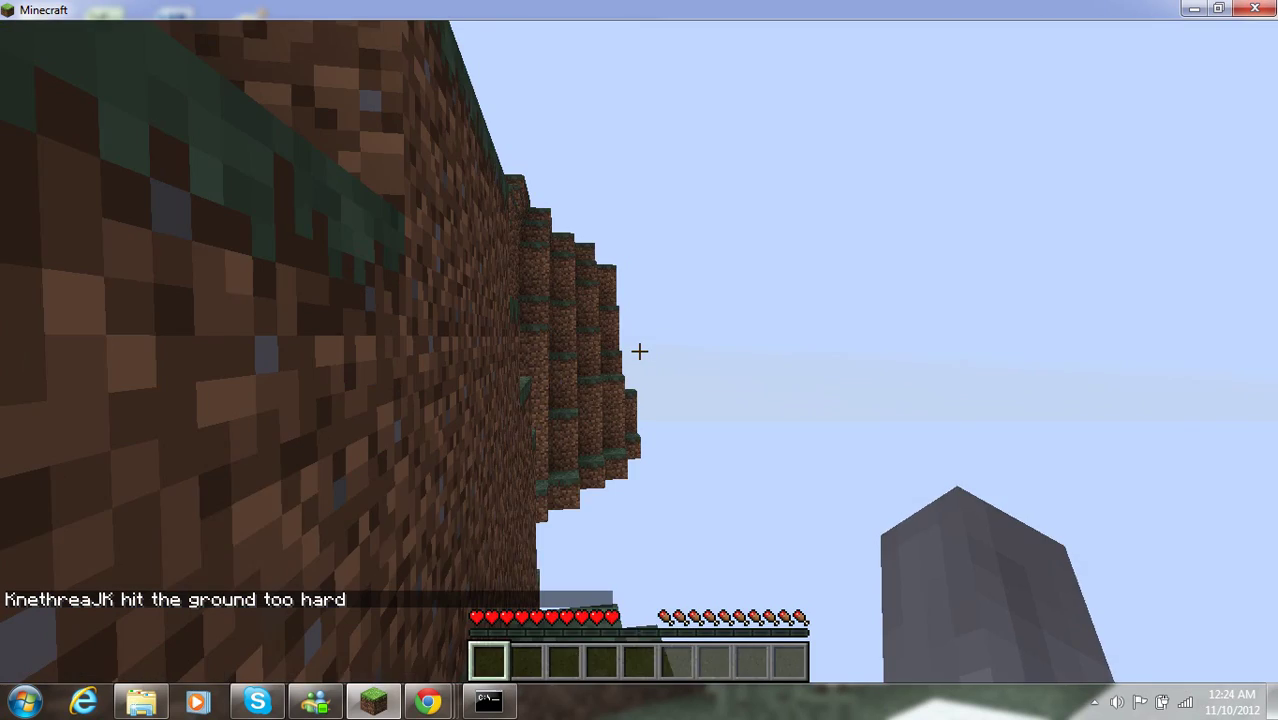
Switch to creative mode with /gamemode 1
{"action": "key", "text": "slash"}
{"action": "type", "text": "g"}
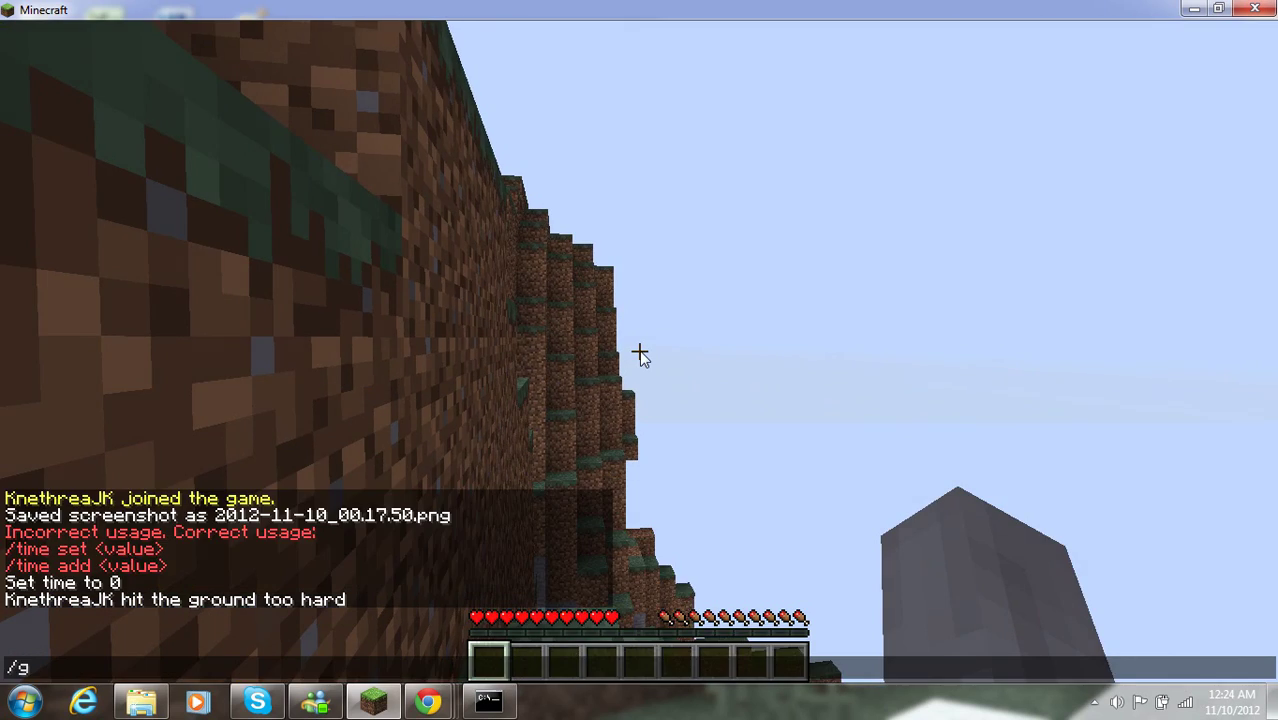
{"action": "type", "text": "mmemode 1"}
{"action": "key", "text": "Return"}
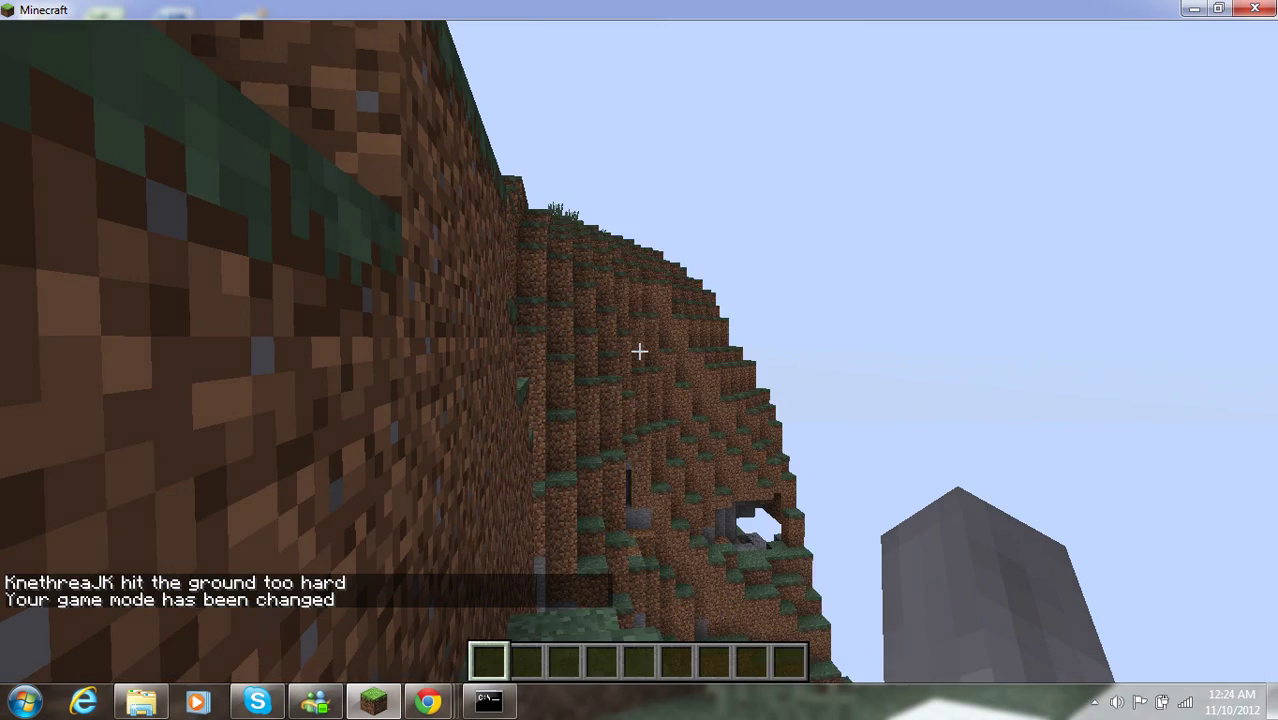
{"action": "key", "text": "F3"}
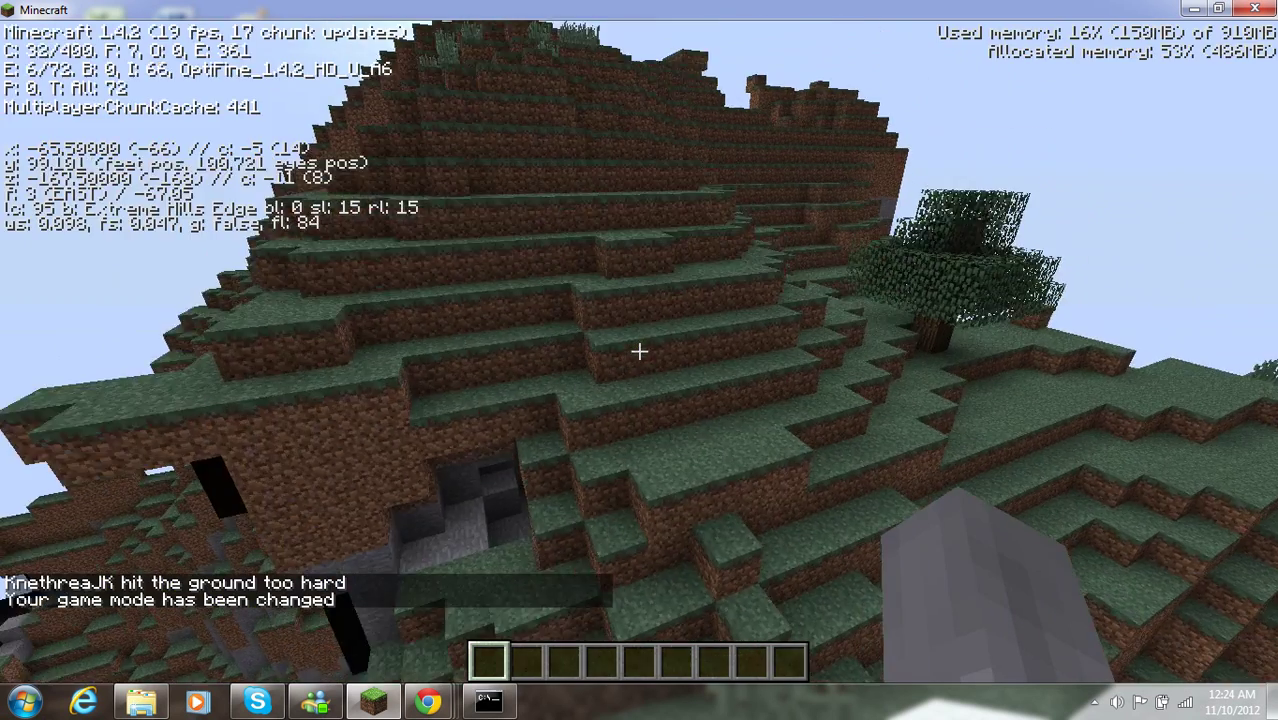
{"action": "key", "text": "F3"}
Browse the Tools tab of the creative inventory, then return to the world
{"action": "key", "text": "e"}
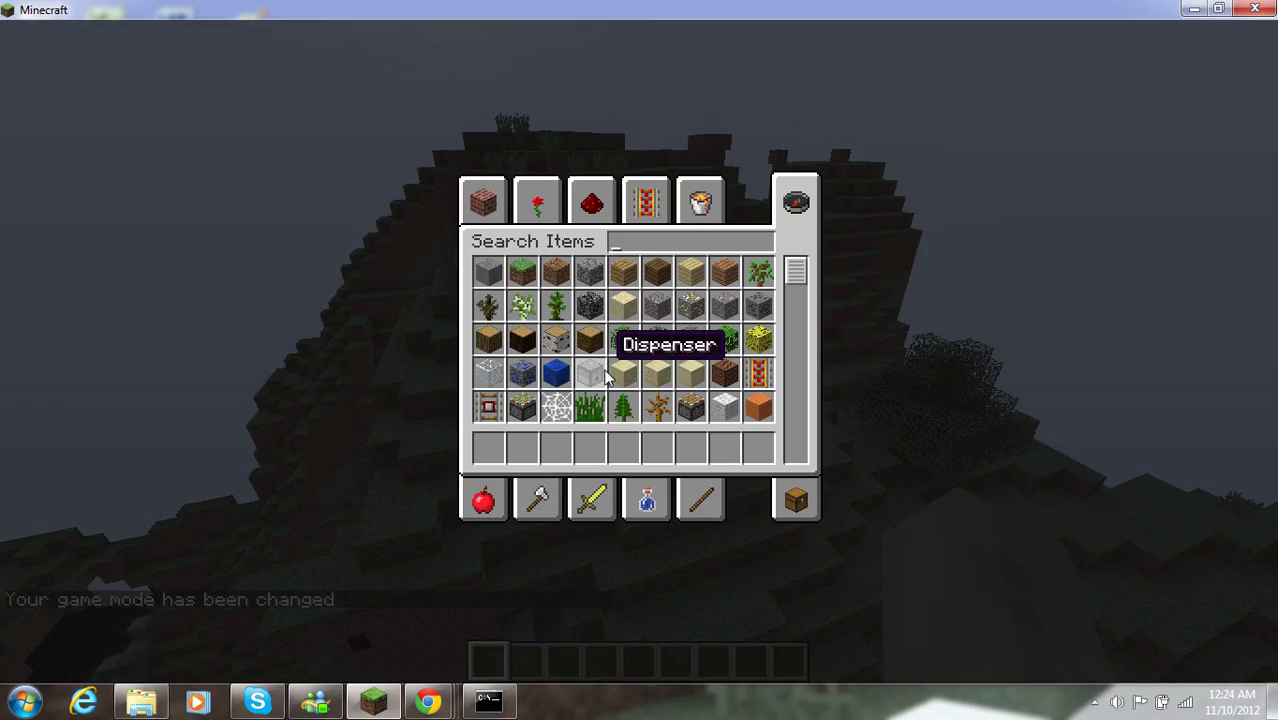
{"action": "left_click", "coordinate": [531, 503]}
{"action": "key", "text": "e"}
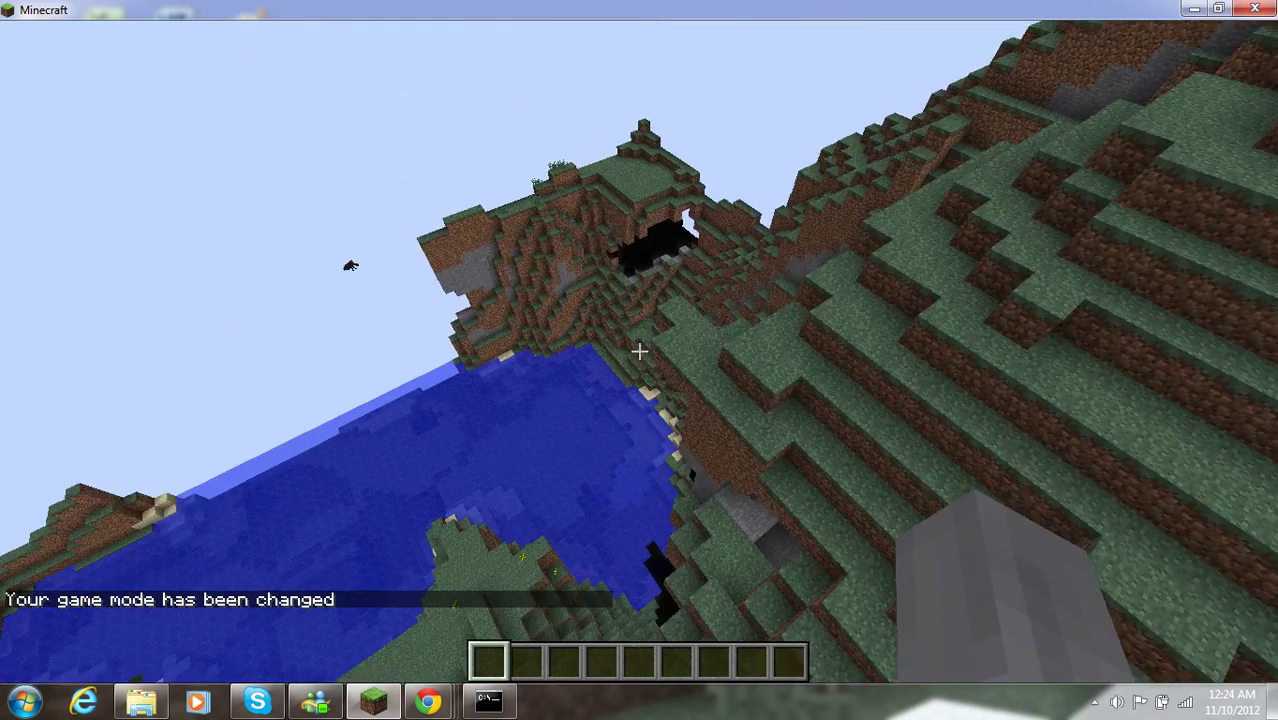
{"action": "key", "text": "slash"}
Get the WorldEdit wooden-axe wand with //wand and fly toward the grassy hillside
{"action": "type", "text": "/wand"}
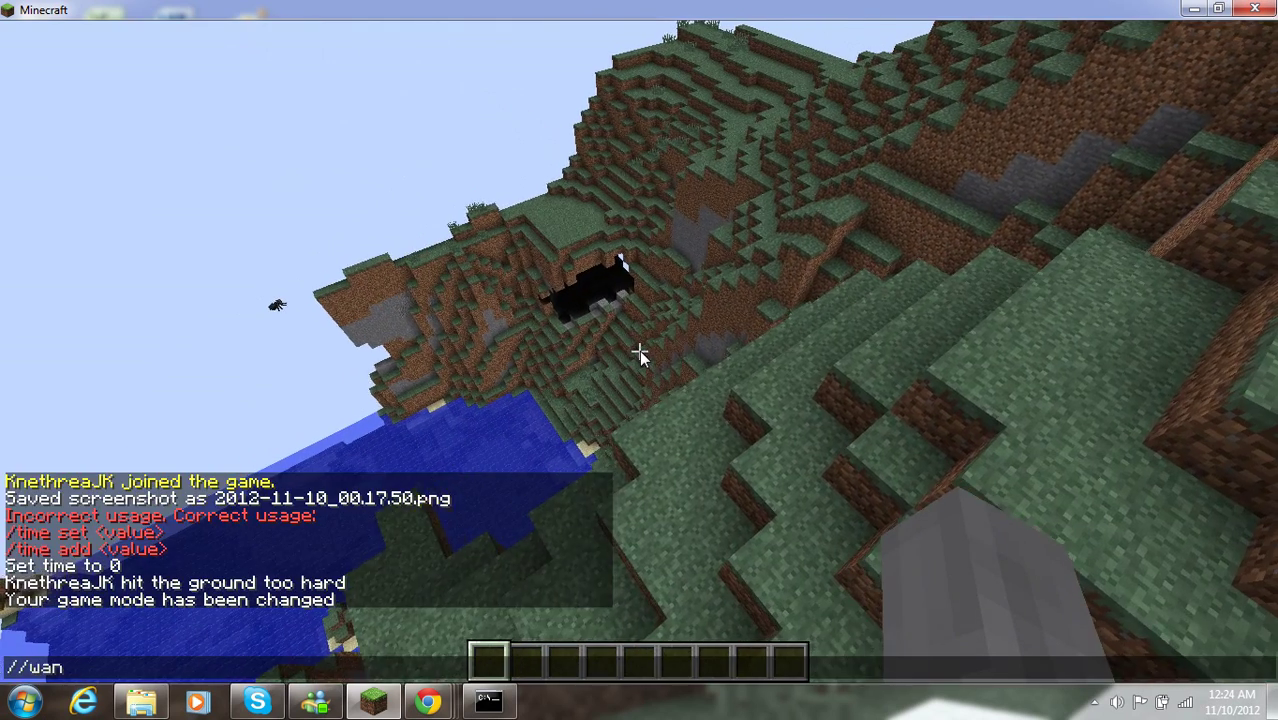
{"action": "key", "text": "Return"}
{"action": "key", "text": "w"}
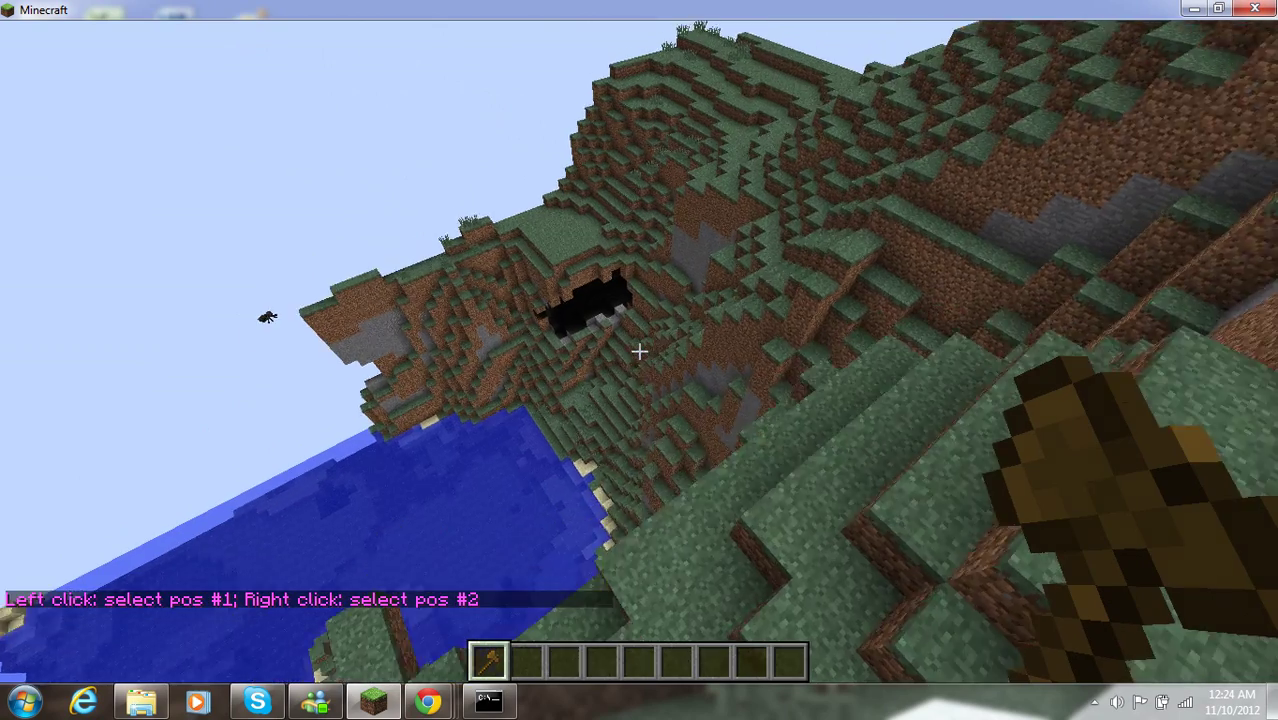
{"action": "key", "text": "w"}
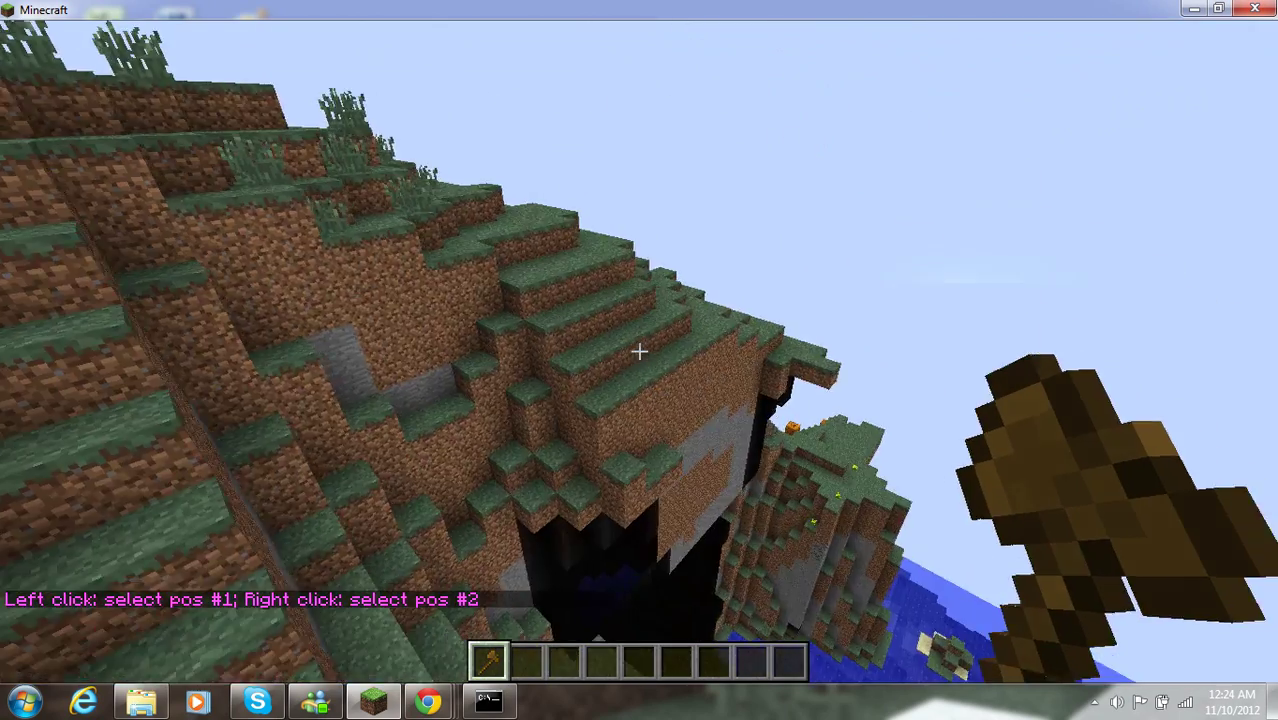
{"action": "key", "text": "w"}
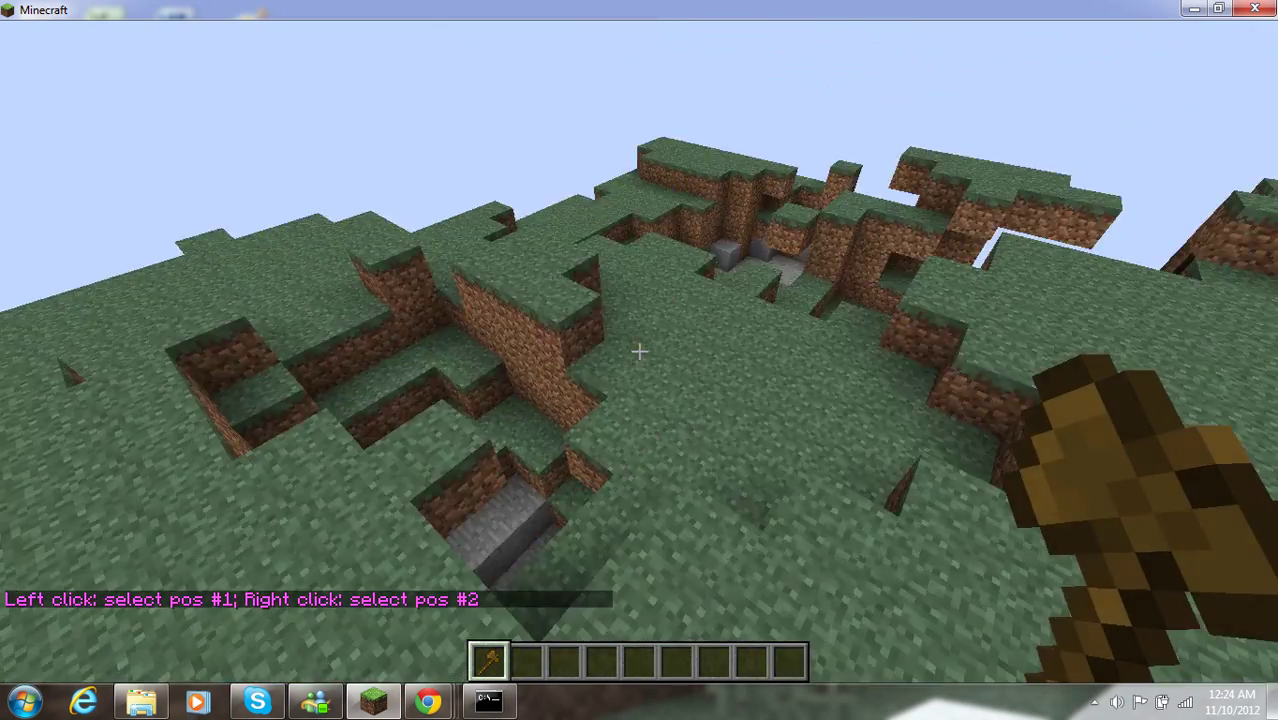
Fly under the floating island, past the pigs, and out over the water pool
{"action": "key", "text": "w"}
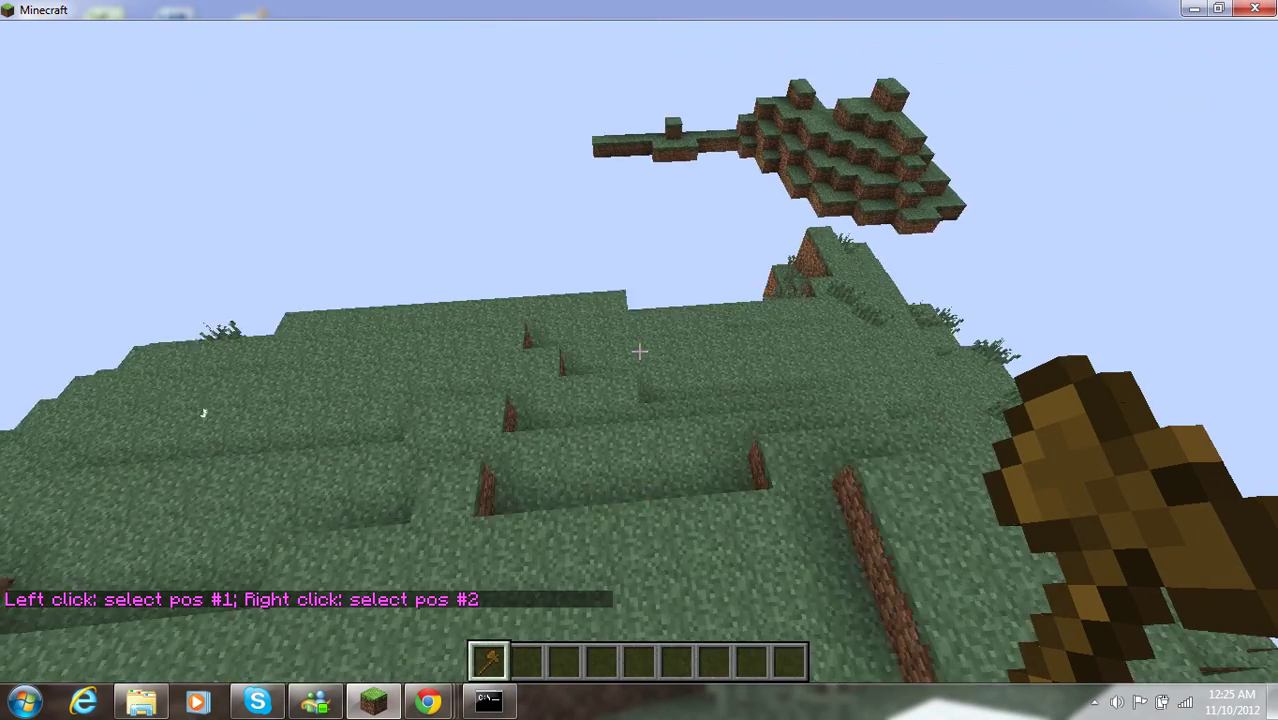
{"action": "key", "text": "w"}
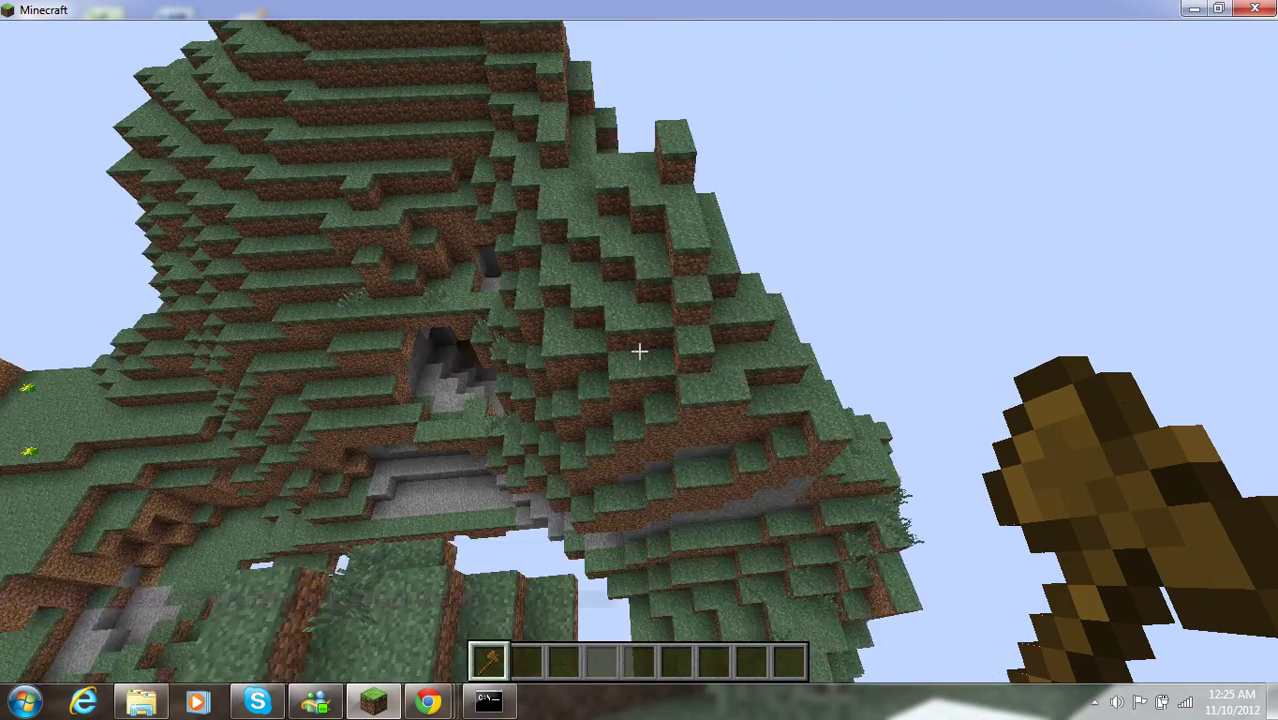
{"action": "key", "text": "w"}
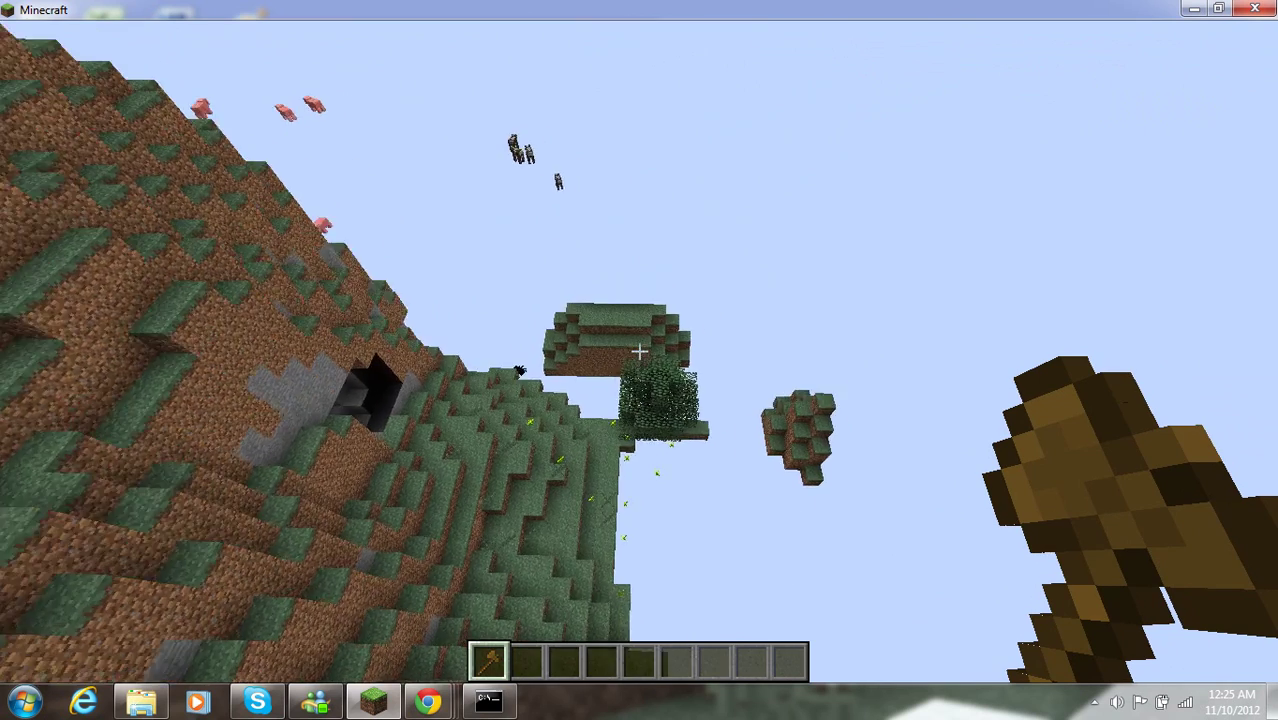
{"action": "key", "text": "w"}
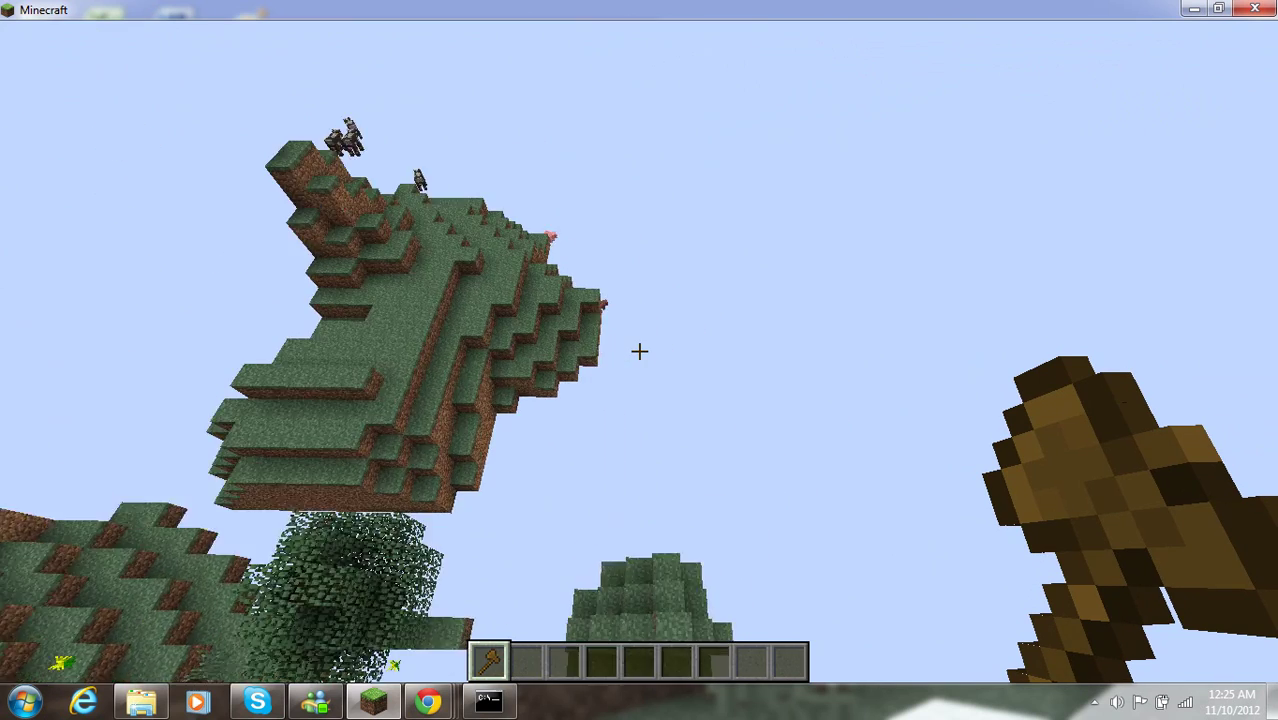
{"action": "key", "text": "w"}
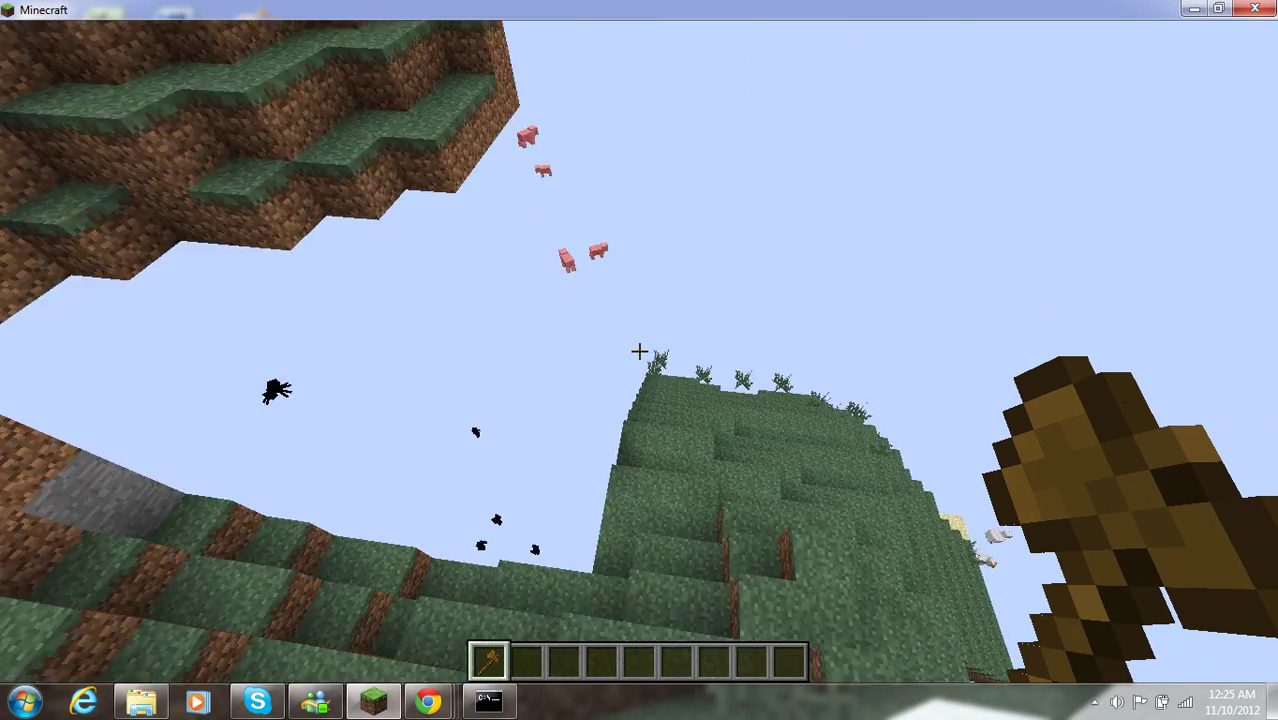
{"action": "key", "text": "w"}
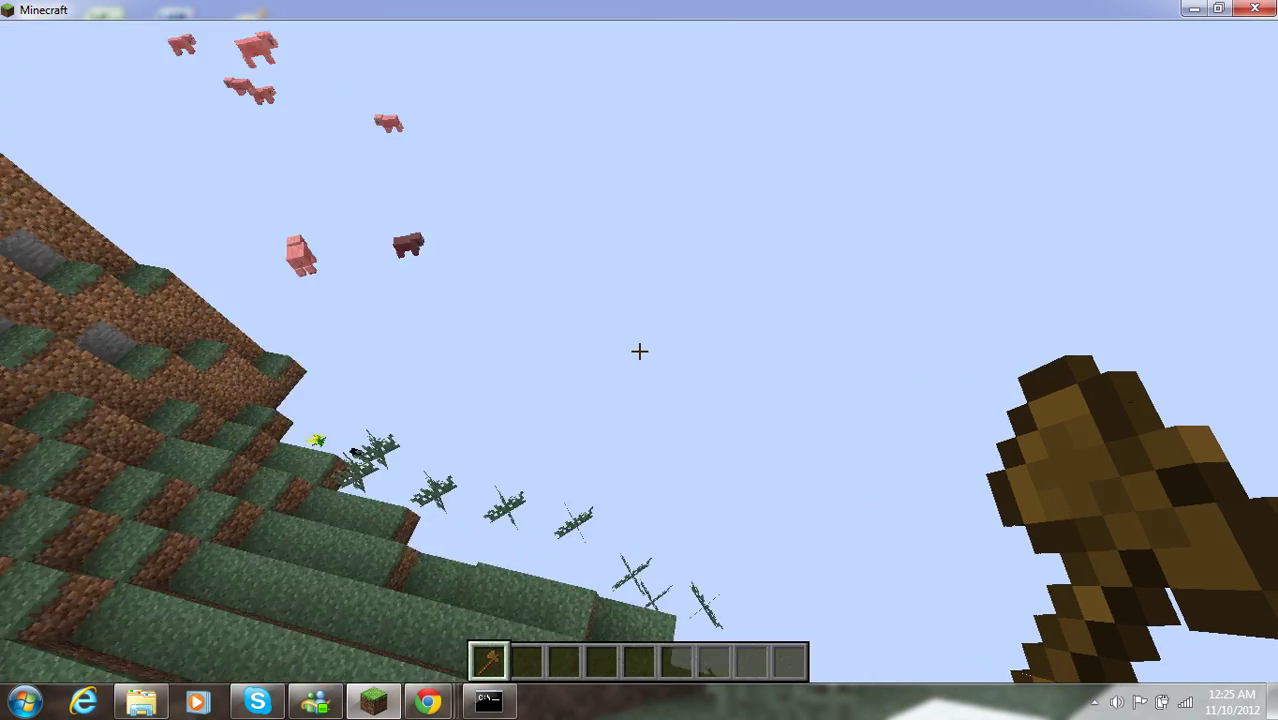
{"action": "key", "text": "w"}
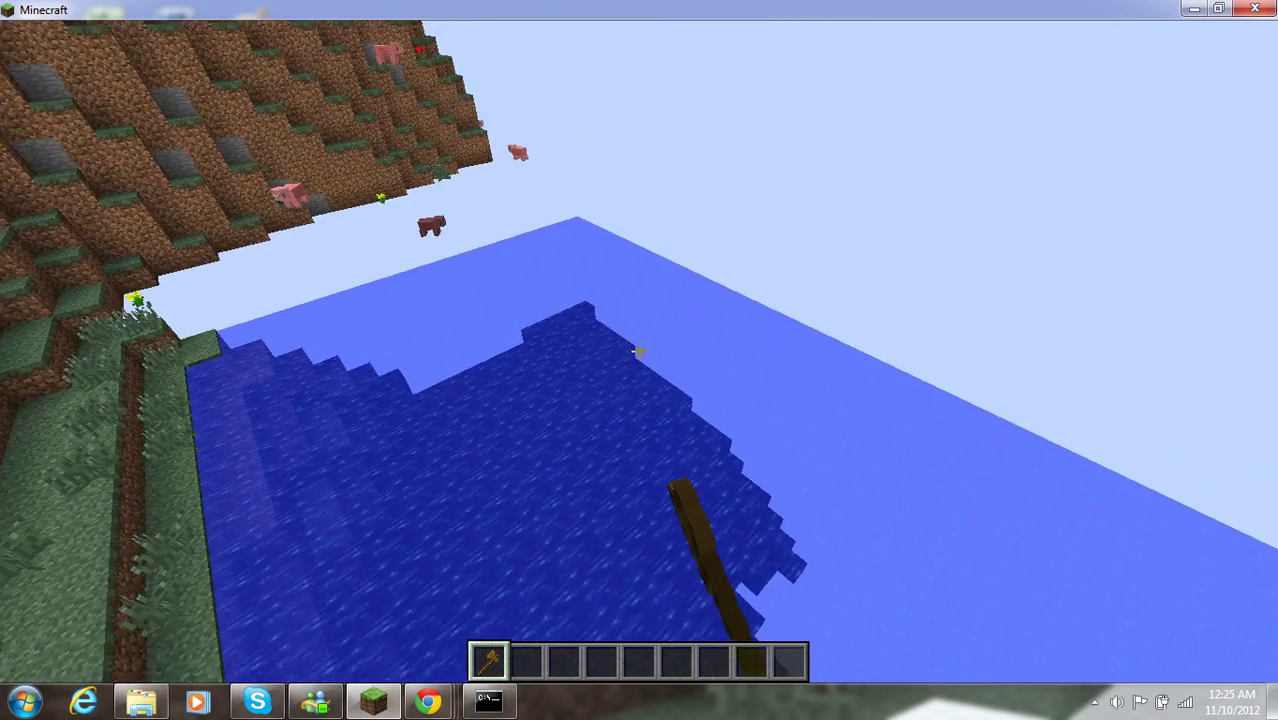
Rise above the water pool, then descend back toward the water surface
{"action": "key", "text": "w"}
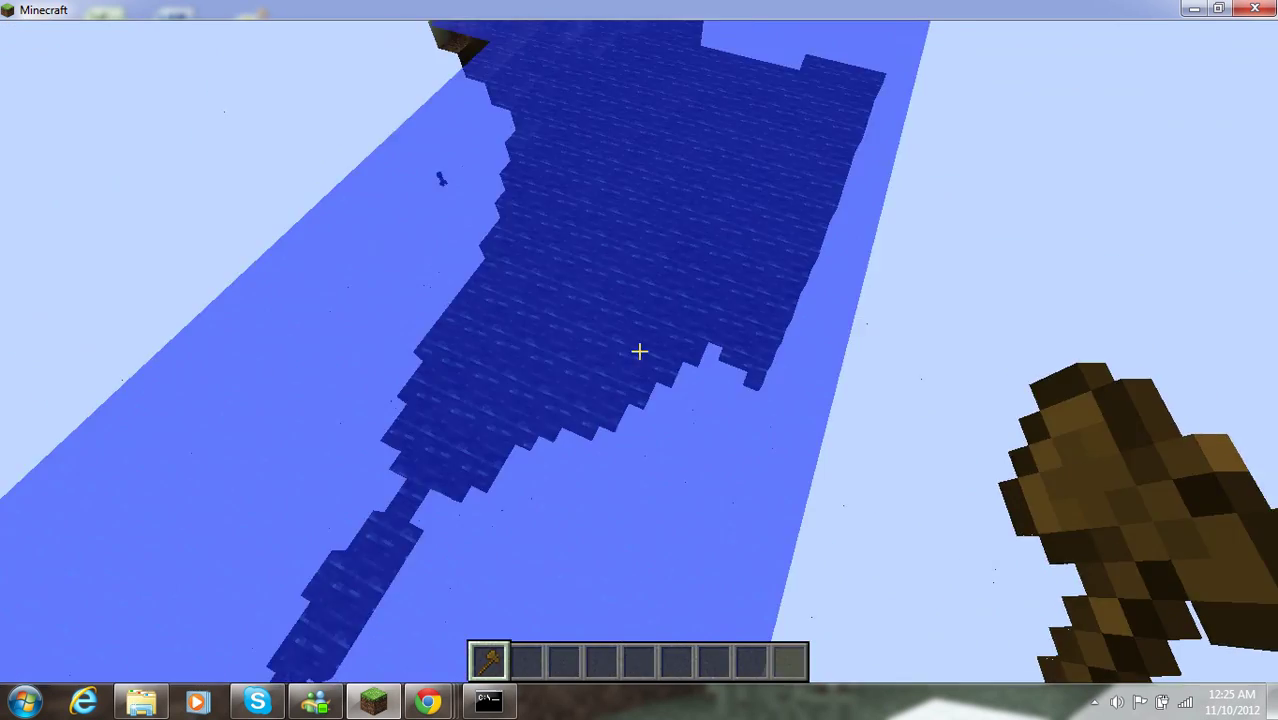
{"action": "key", "text": "w"}
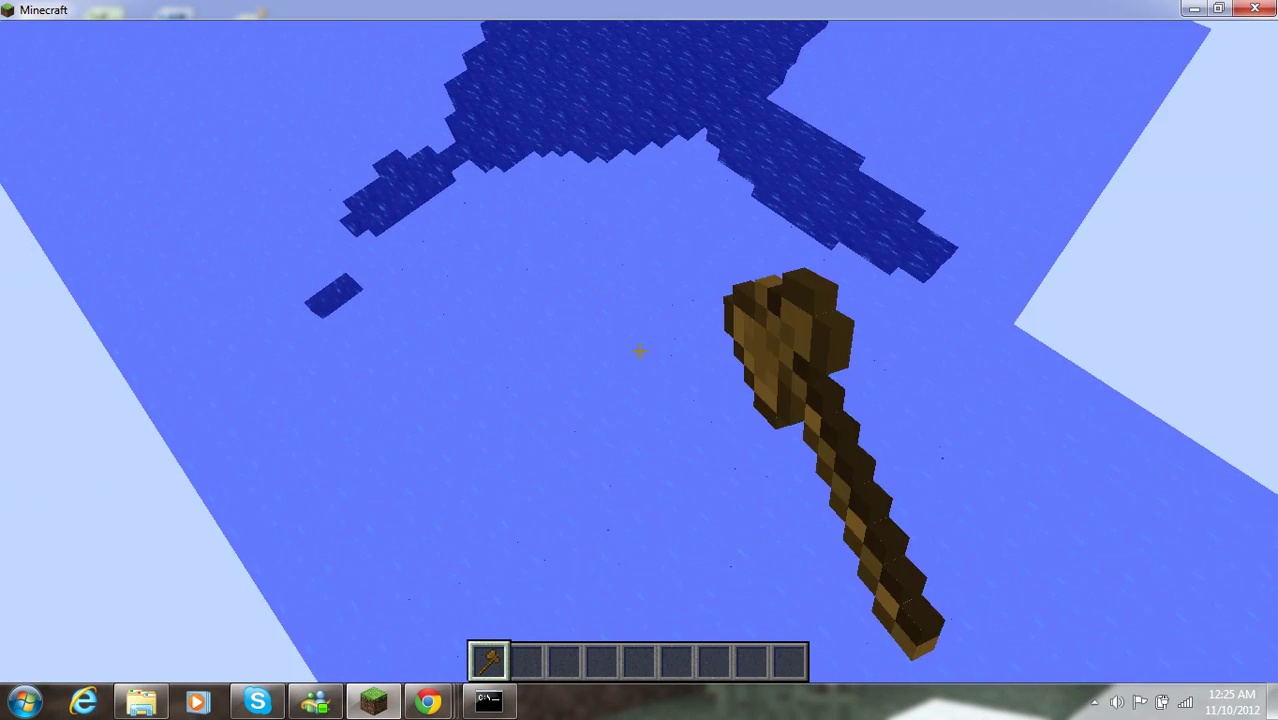
{"action": "key", "text": "s"}
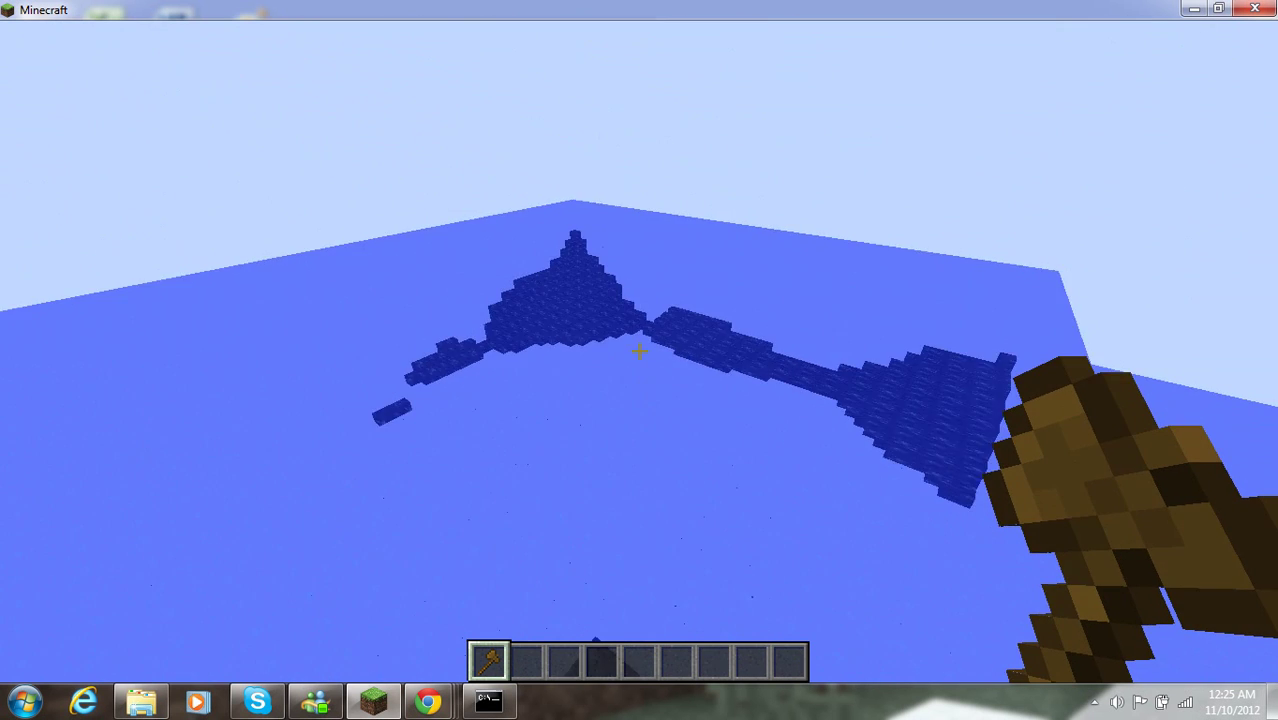
{"action": "key", "text": "w"}
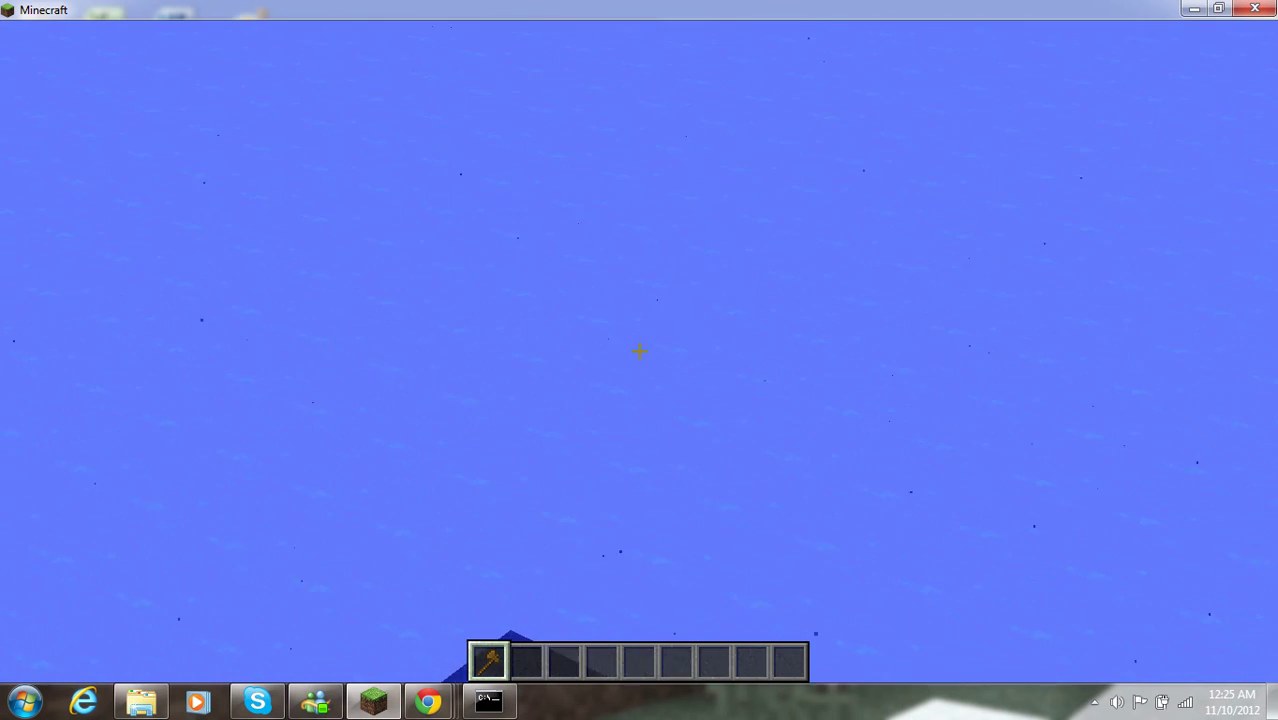
{"action": "key", "text": "s"}
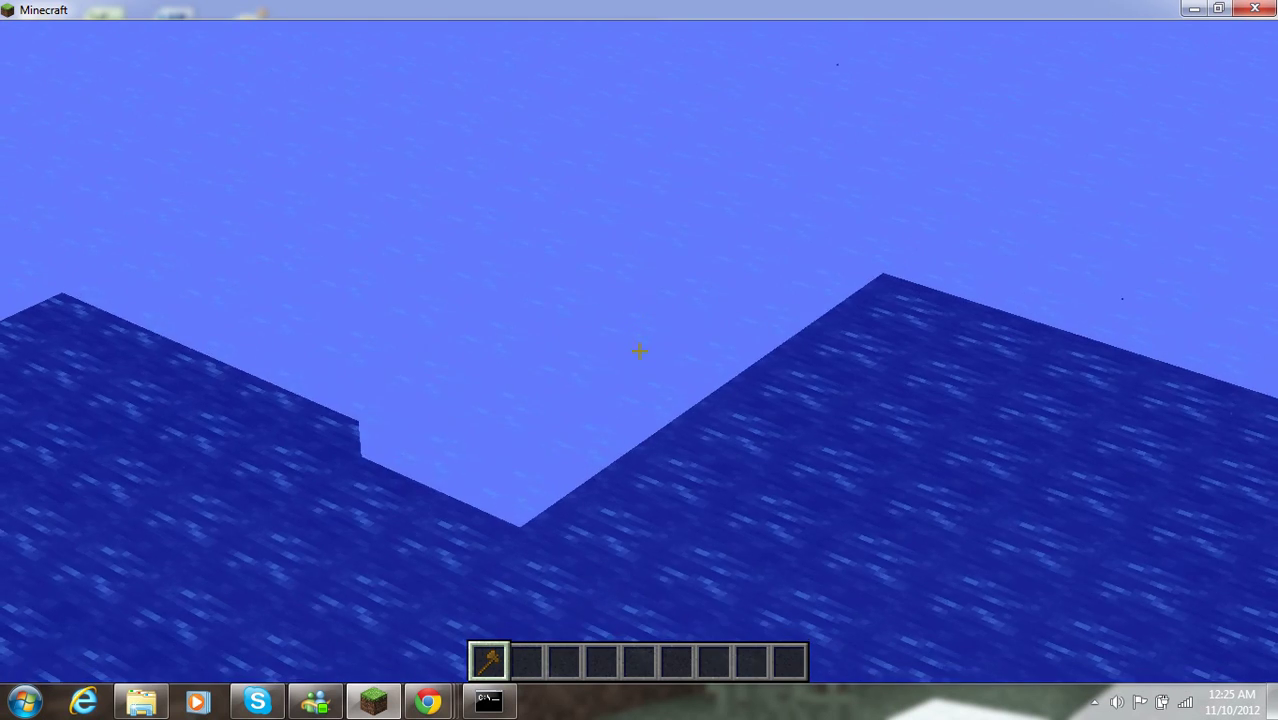
{"action": "key", "text": "w"}
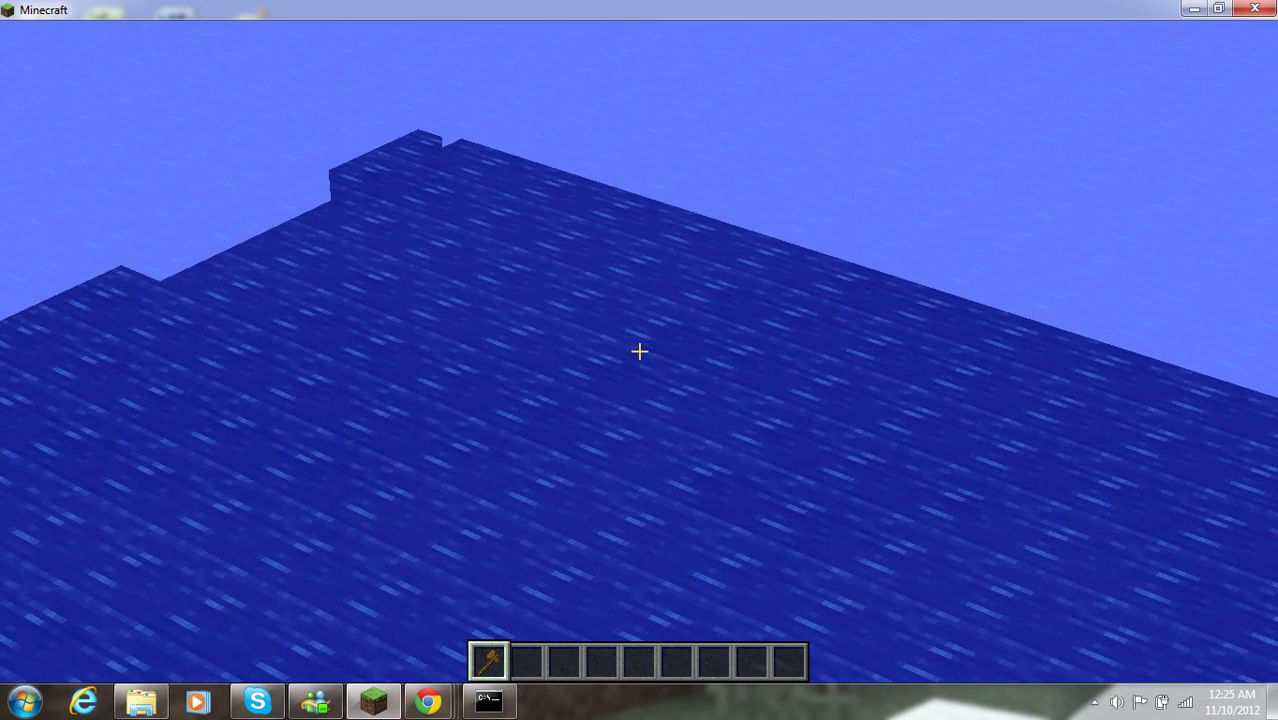